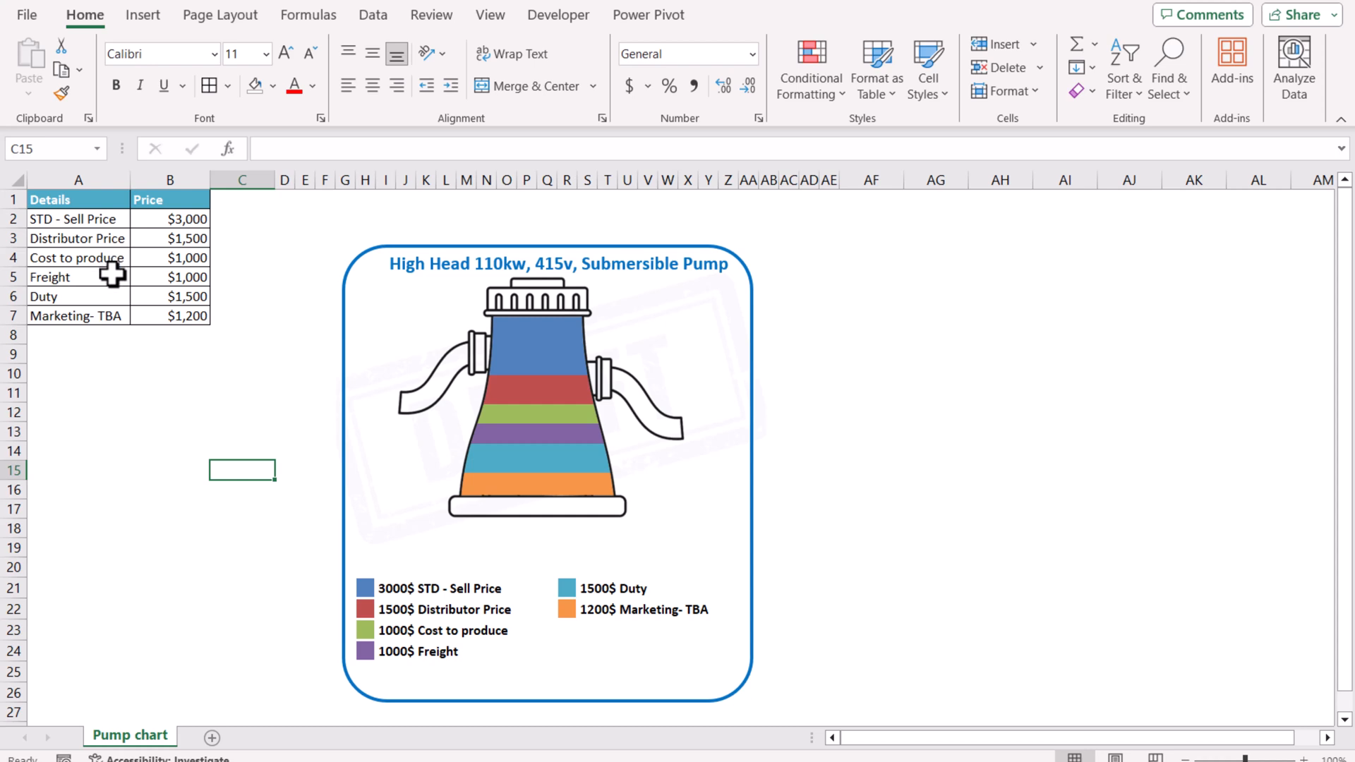
- Change the Freight price in B5 to 500 and the STD - Sell Price in B2 to 4000
{"action": "left_click", "coordinate": [183, 278]}
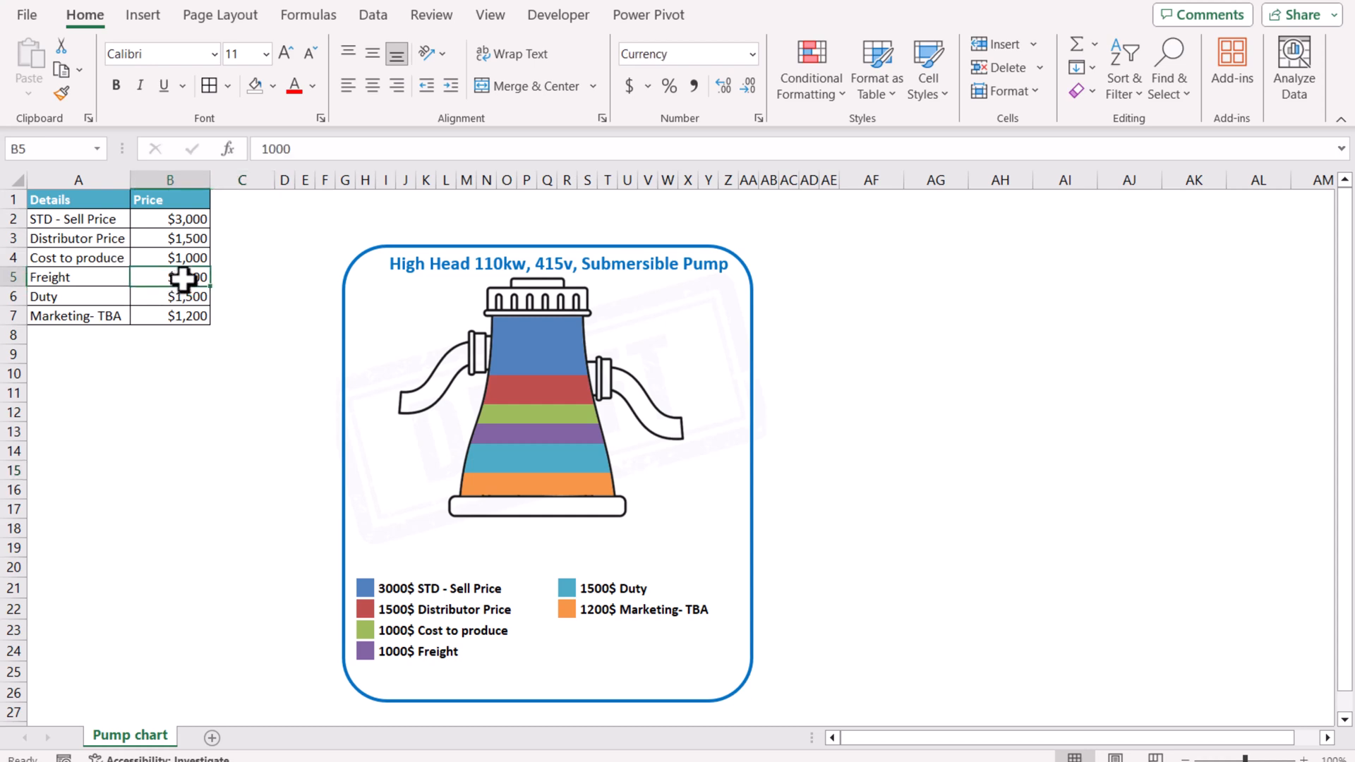
{"action": "type", "text": "500"}
{"action": "key", "text": "Return"}
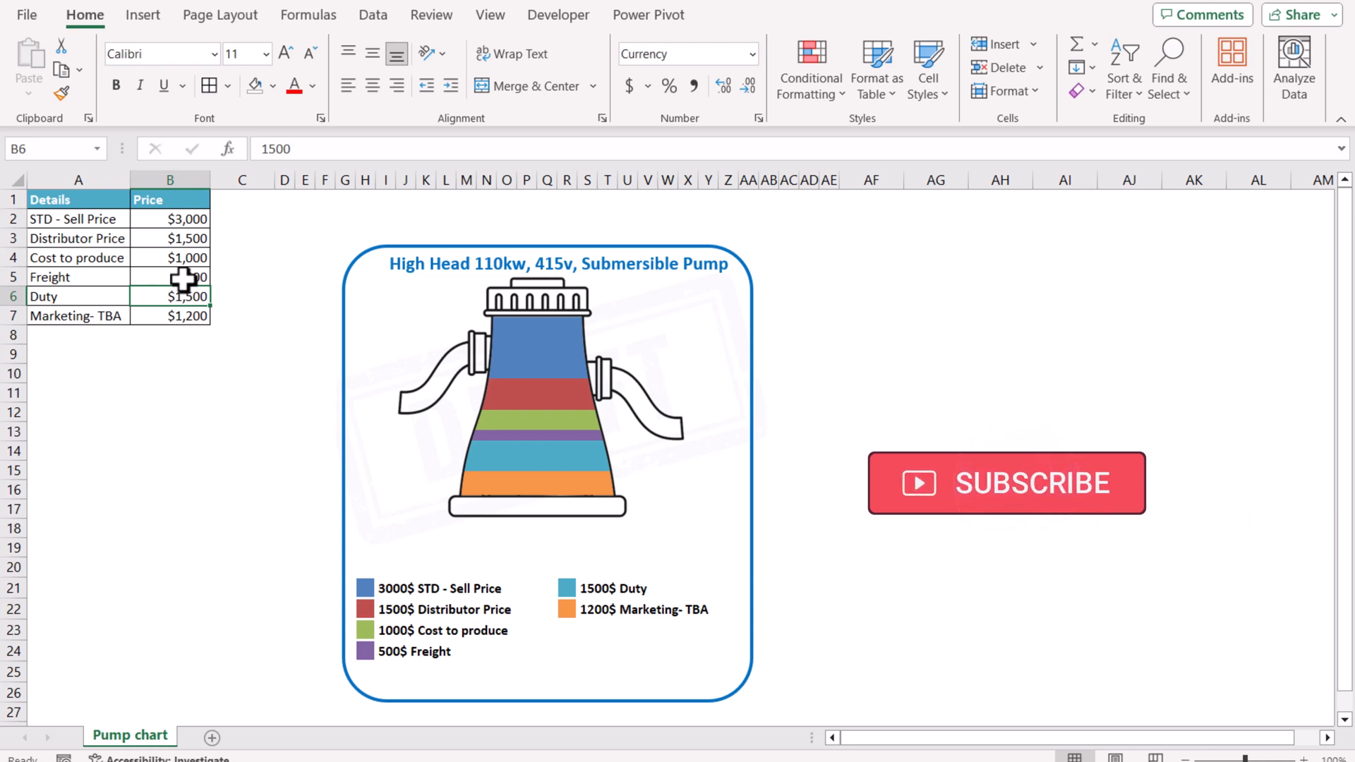
{"action": "left_click", "coordinate": [178, 221]}
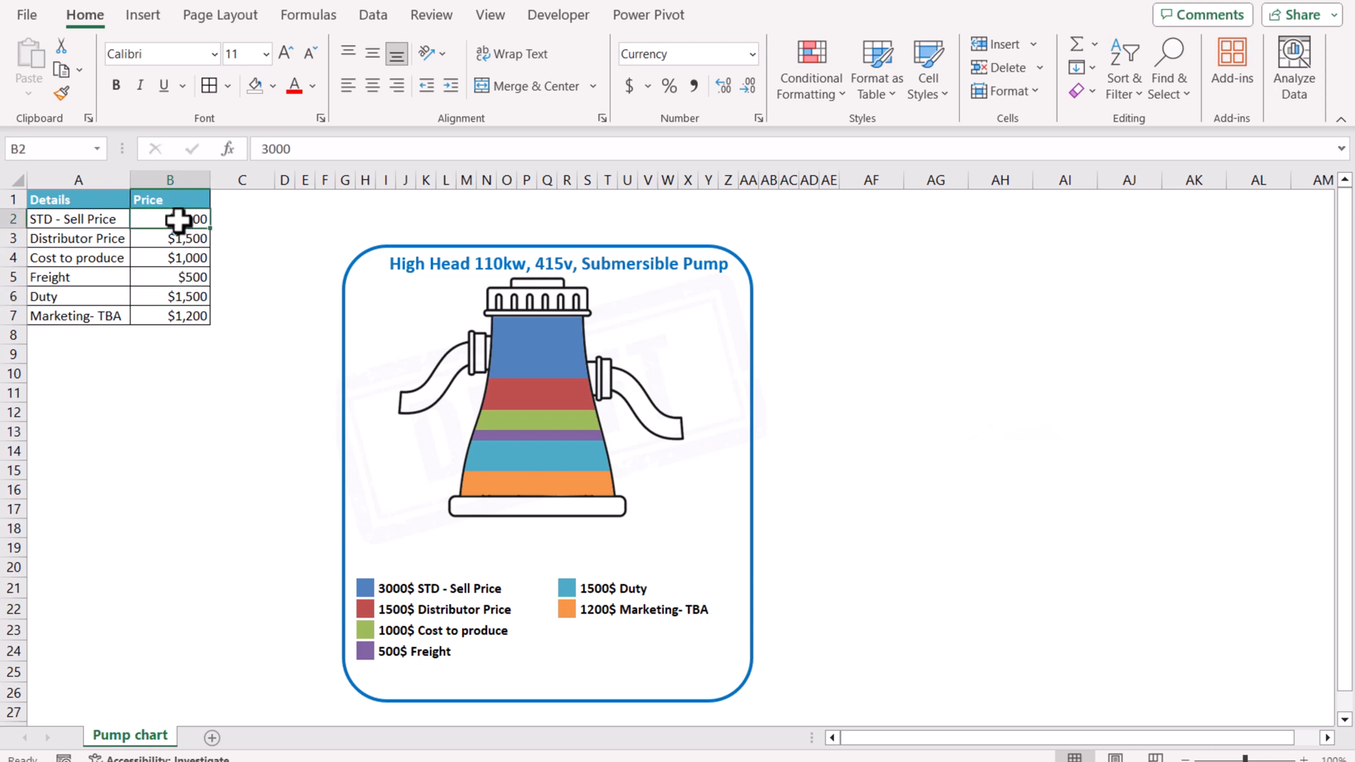
{"action": "type", "text": "4000"}
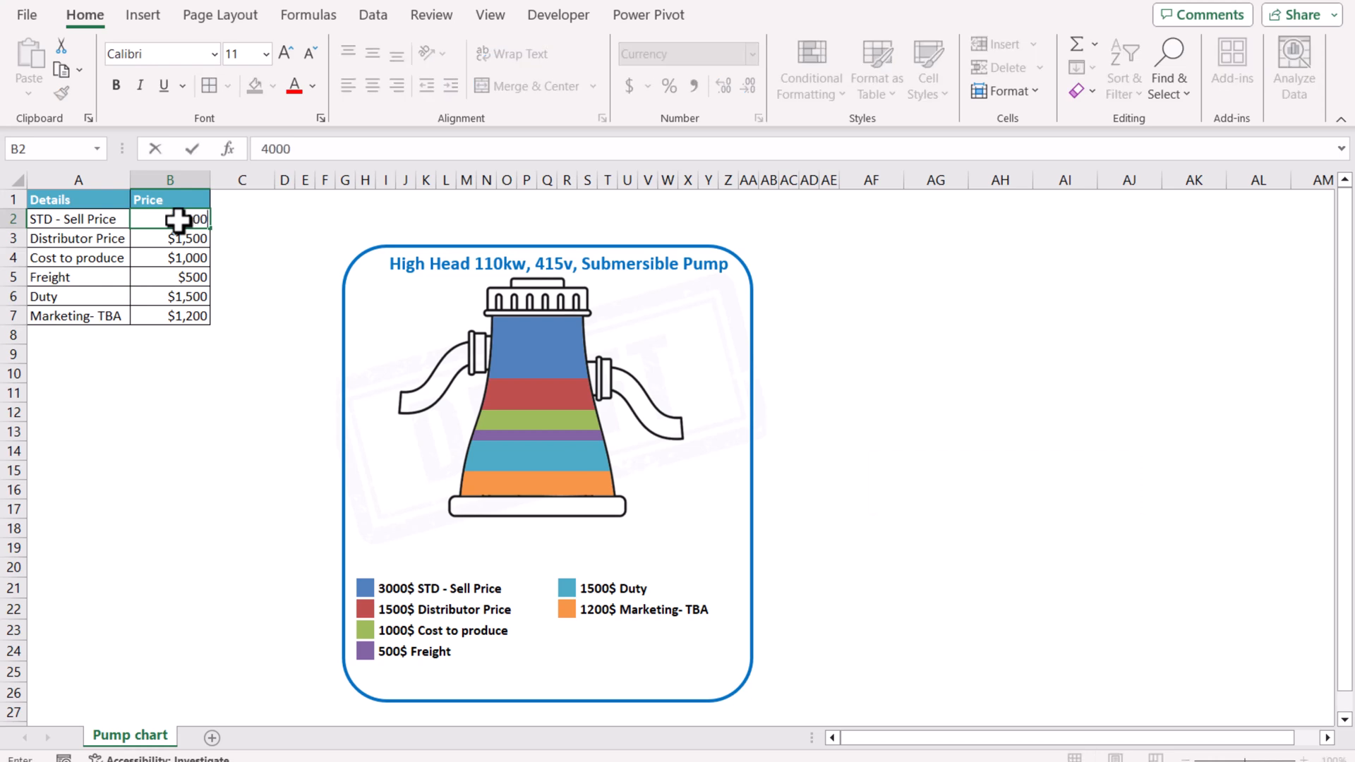
{"action": "key", "text": "Return"}
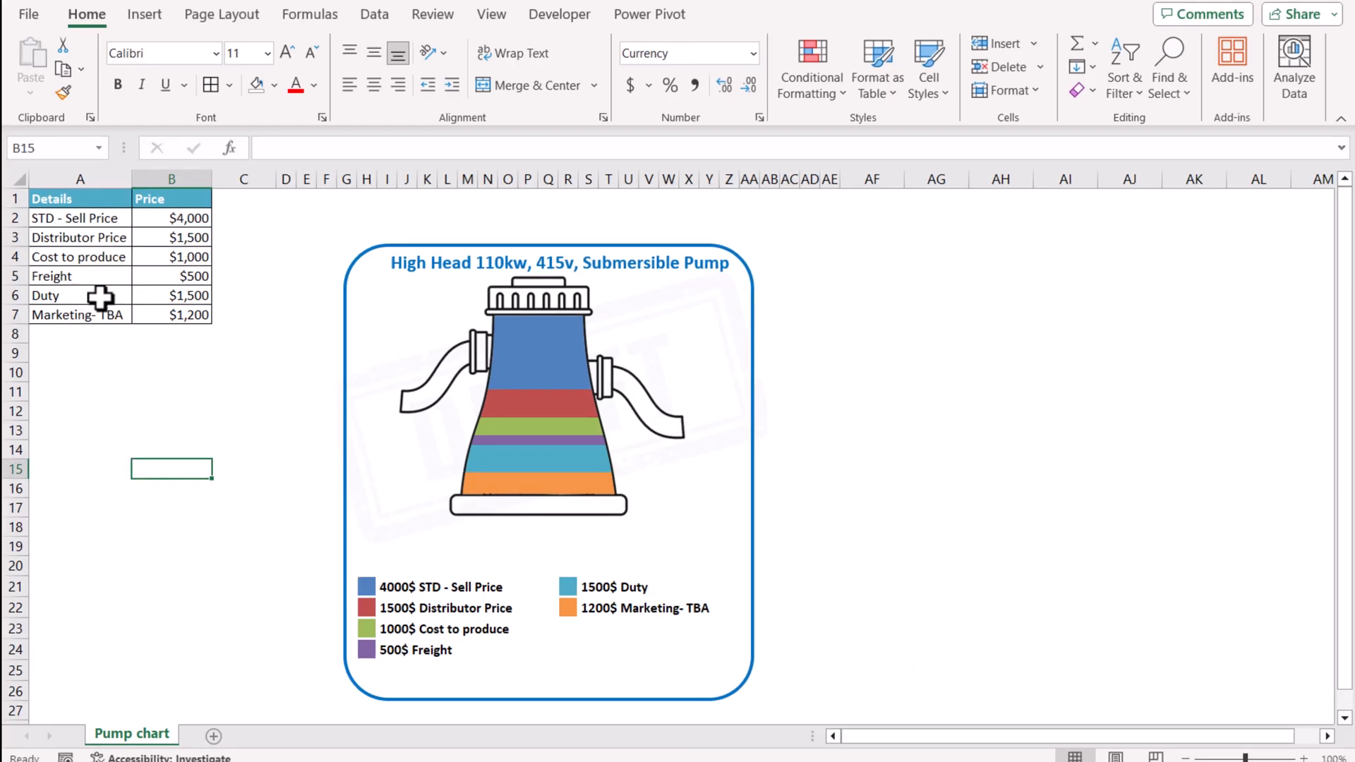
- Copy the table A1:B7 to A1 of a new sheet as values only, and fit column A to its contents
{"action": "left_click_drag", "start_coordinate": [73, 199], "coordinate": [169, 315]}
{"action": "key", "text": "ctrl+c"}
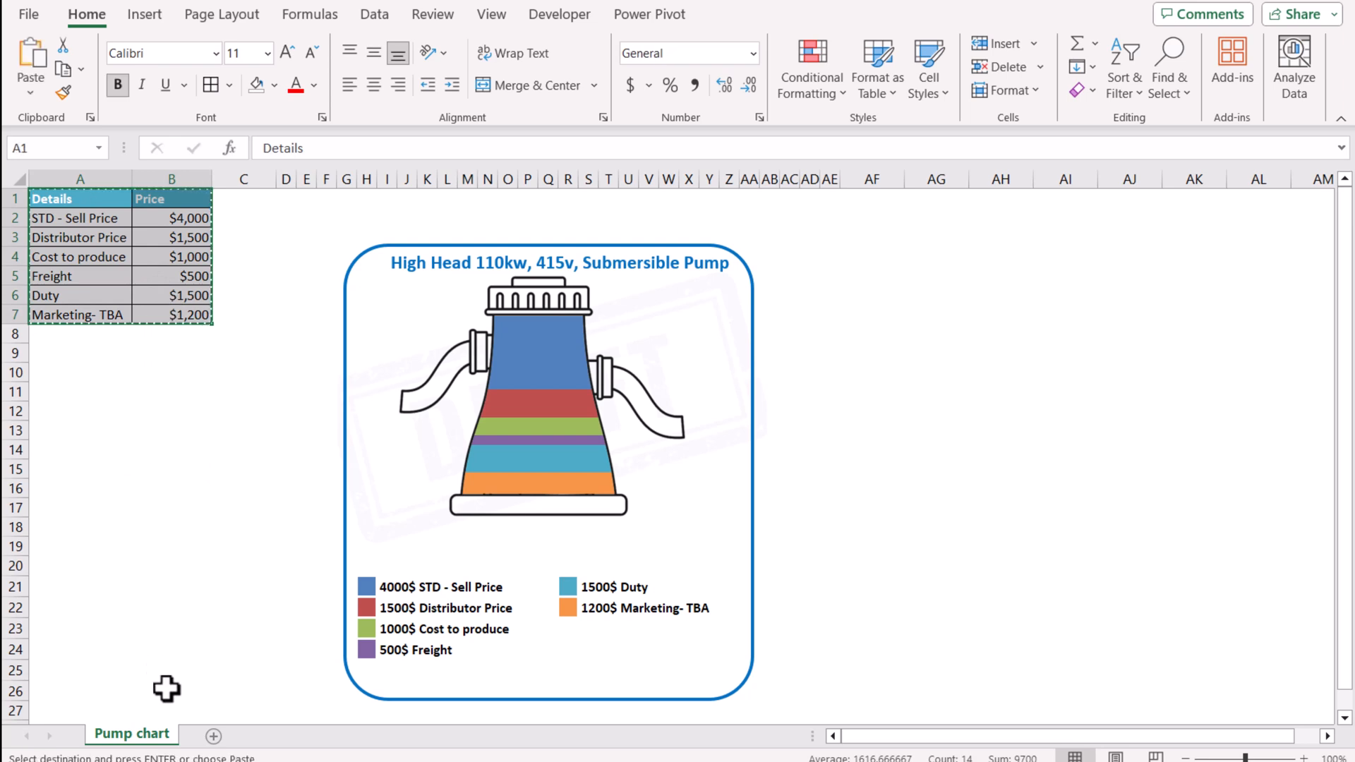
{"action": "left_click", "coordinate": [213, 736]}
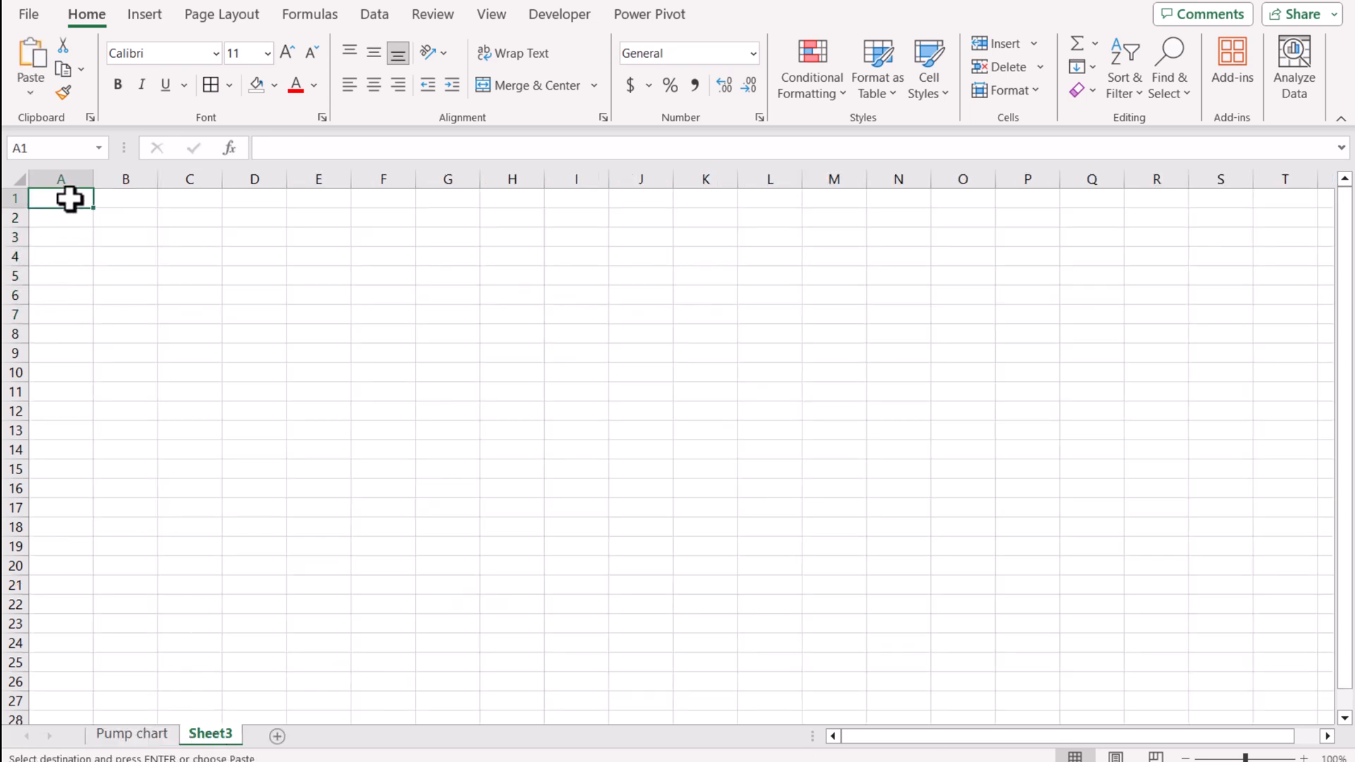
{"action": "right_click", "coordinate": [68, 200]}
{"action": "left_click", "coordinate": [149, 265]}
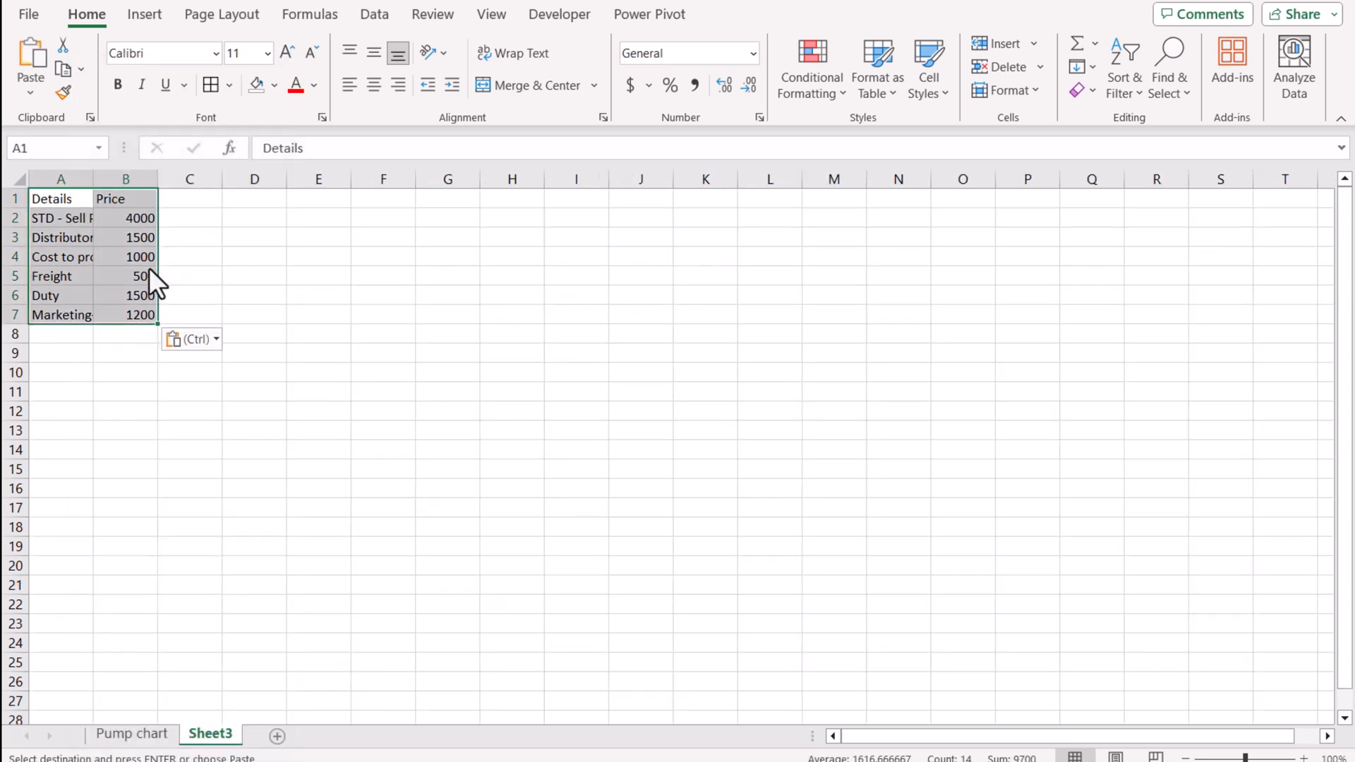
{"action": "double_click", "coordinate": [96, 180]}
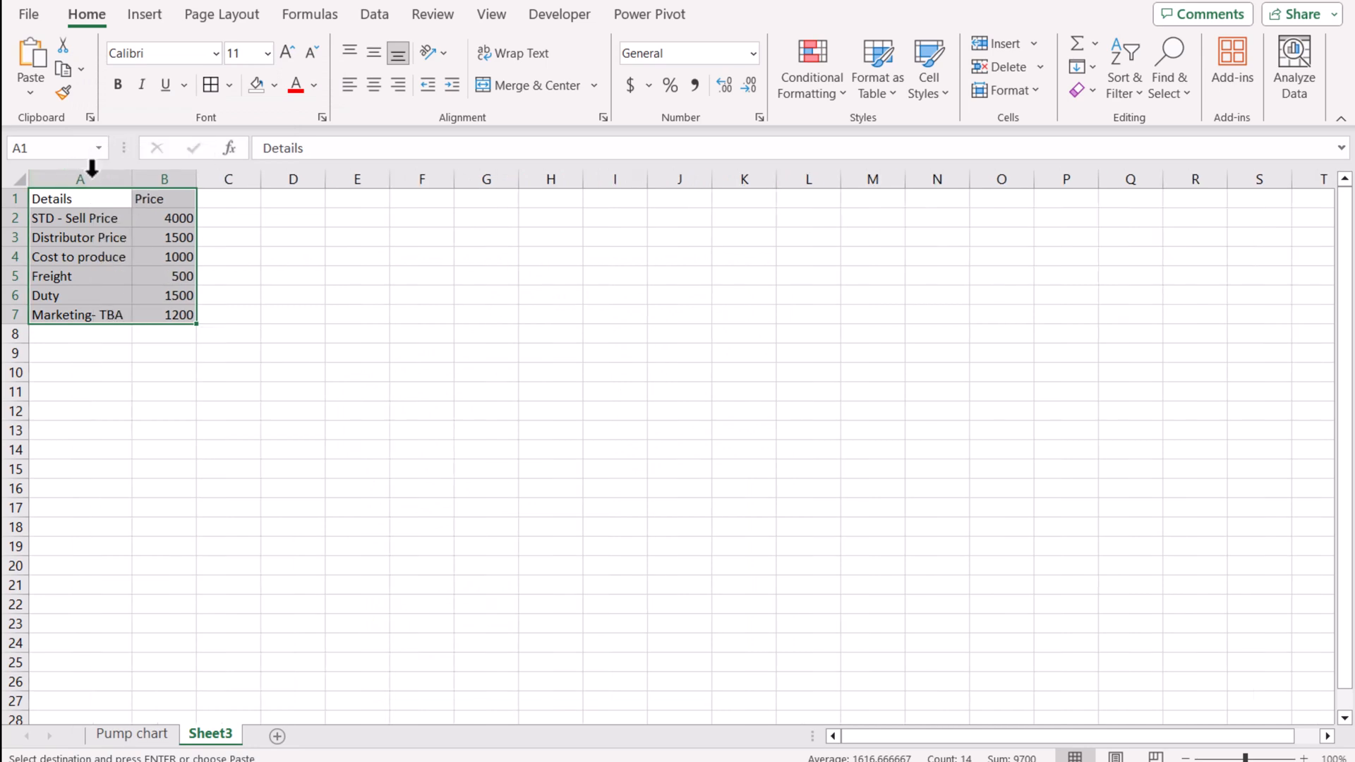
- Insert a new column before the Price column and head it "Details" in B1
{"action": "left_click", "coordinate": [209, 357]}
{"action": "left_click", "coordinate": [142, 179]}
{"action": "right_click", "coordinate": [141, 183]}
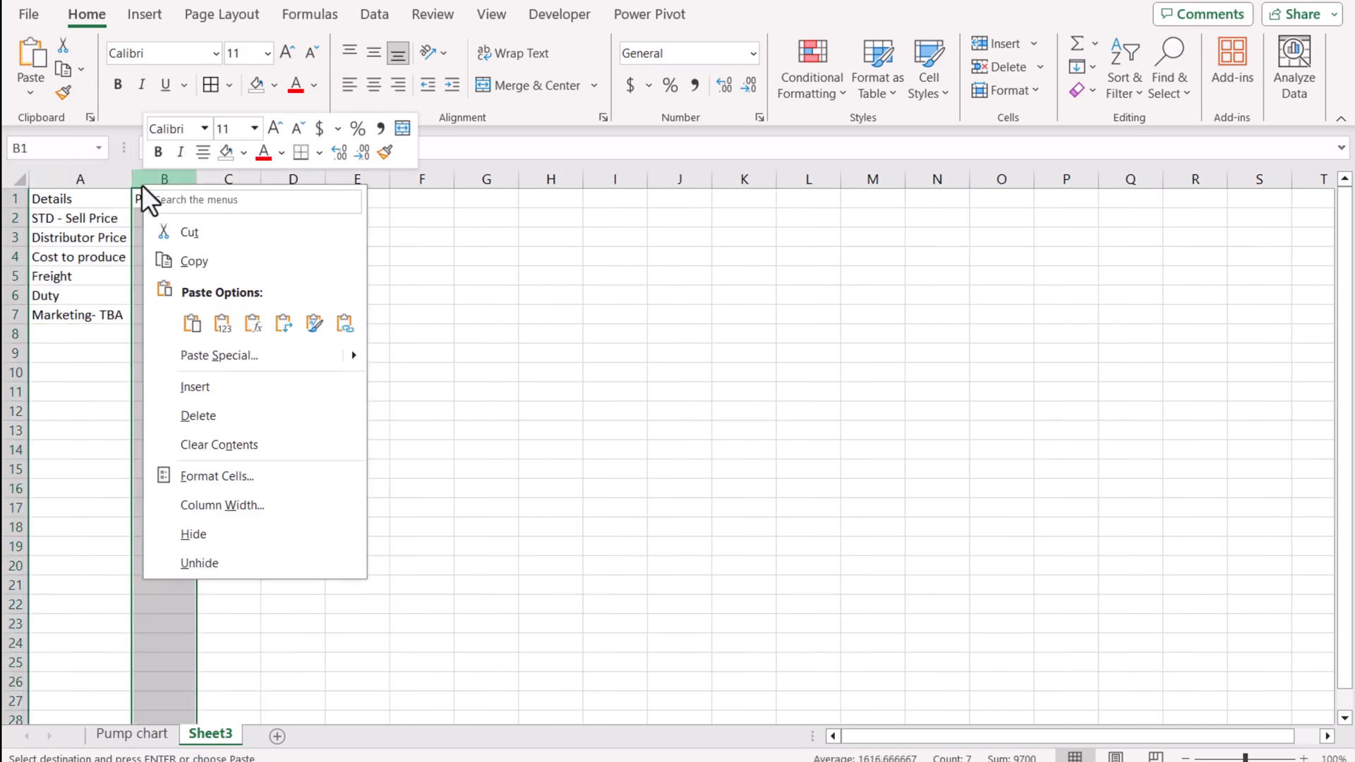
{"action": "left_click", "coordinate": [198, 386]}
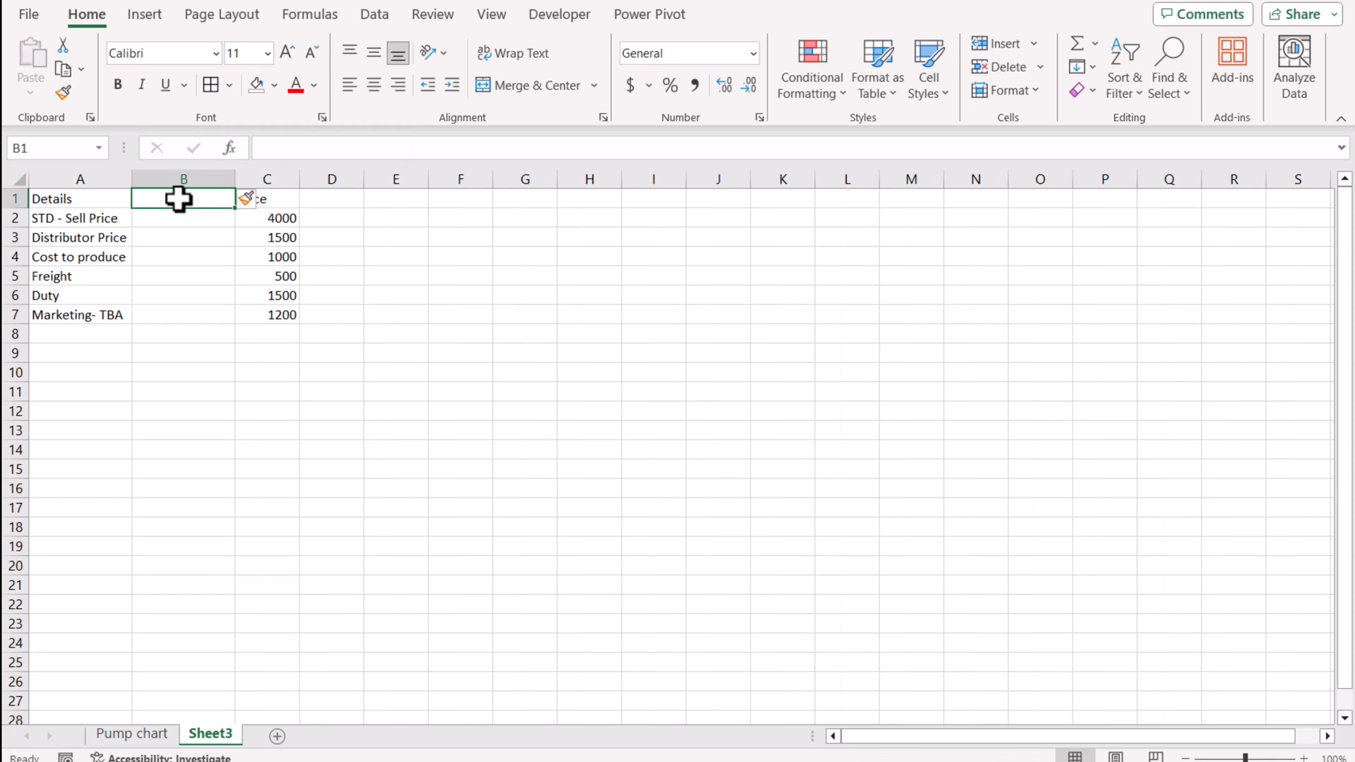
{"action": "type", "text": "Details"}
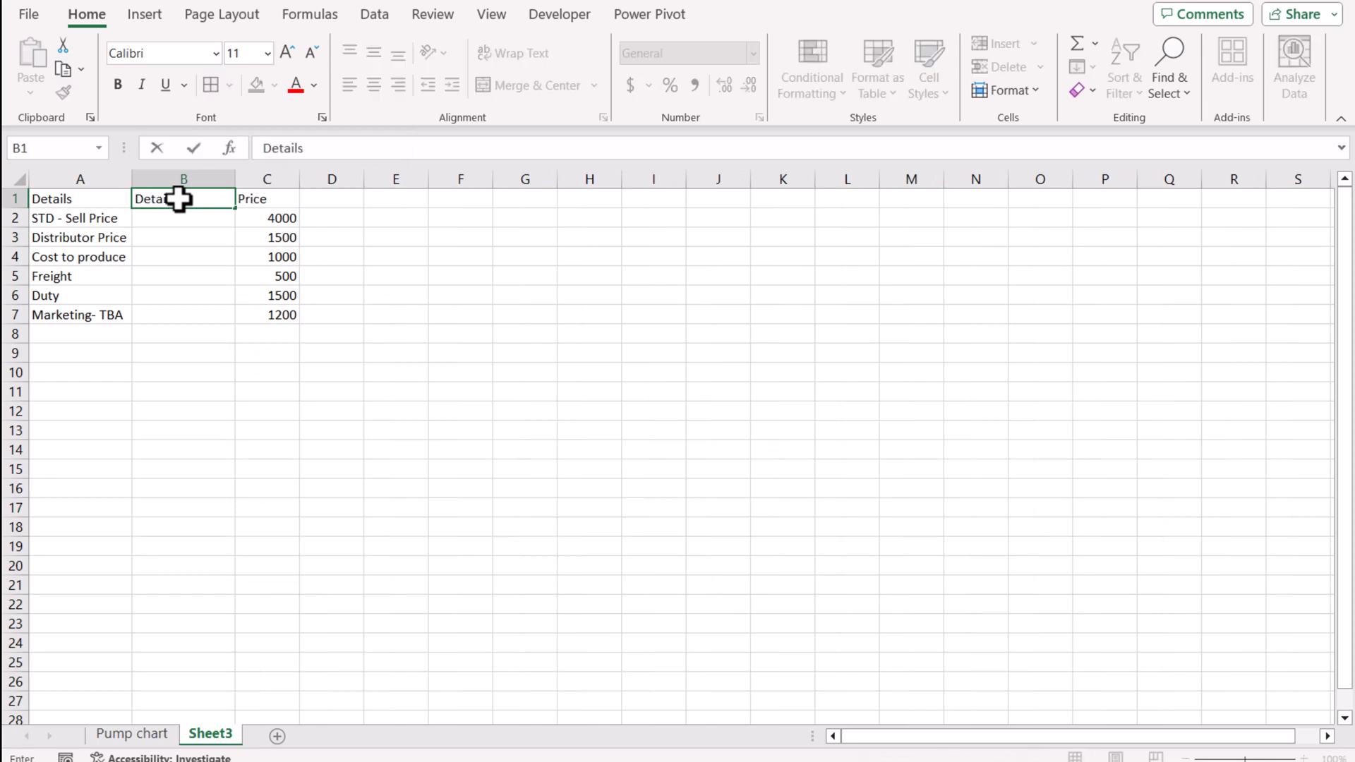
{"action": "key", "text": "Return"}
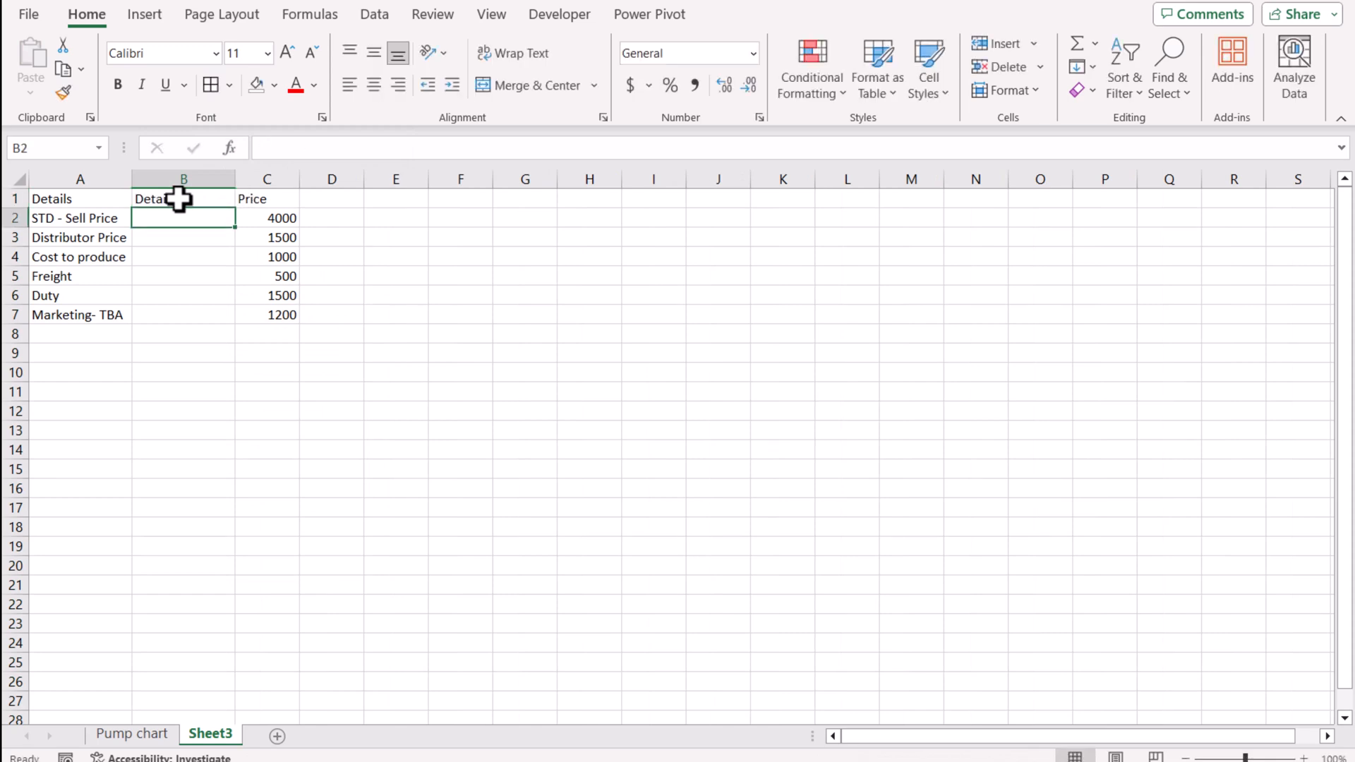
- Enter =TEXT(C2,"0$")&" "&A2 in B2 to combine price and description, and fill it down to B7
{"action": "type", "text": "=text"}
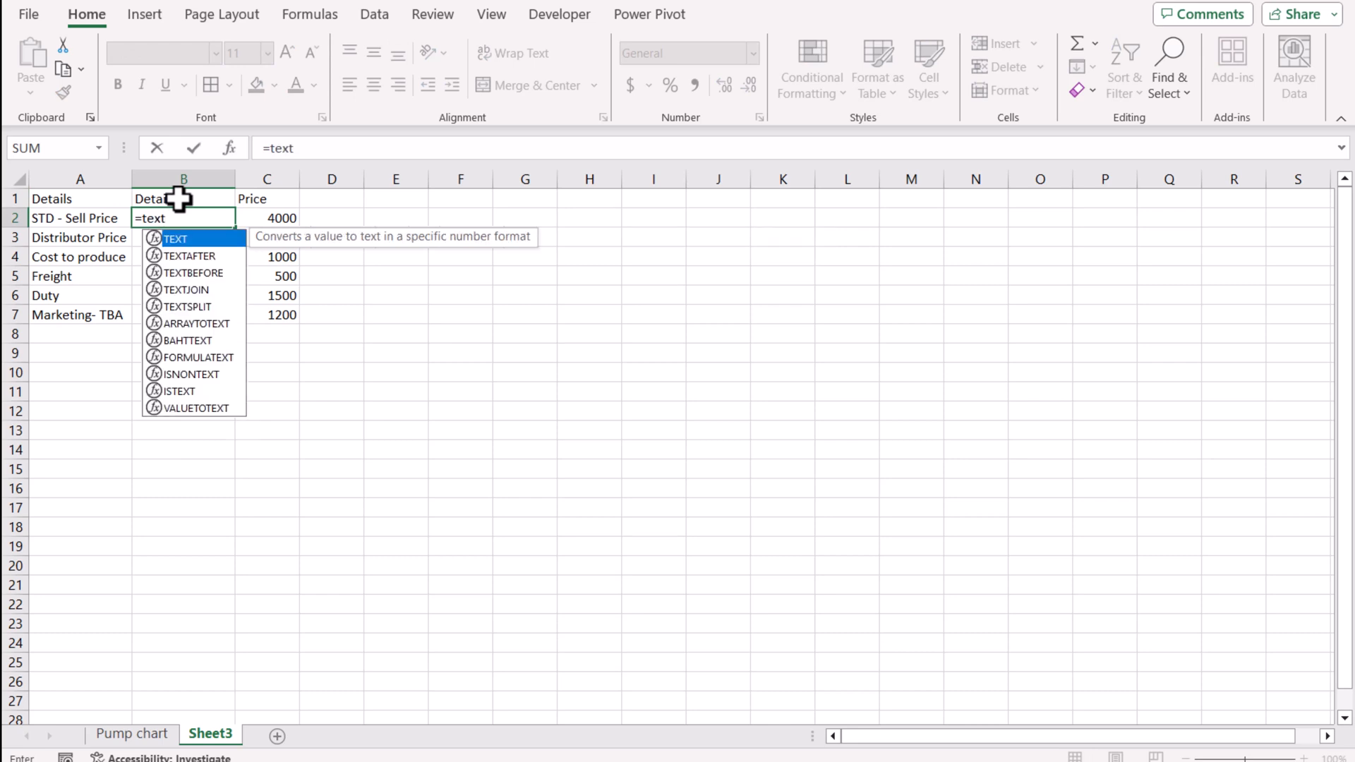
{"action": "type", "text": "("}
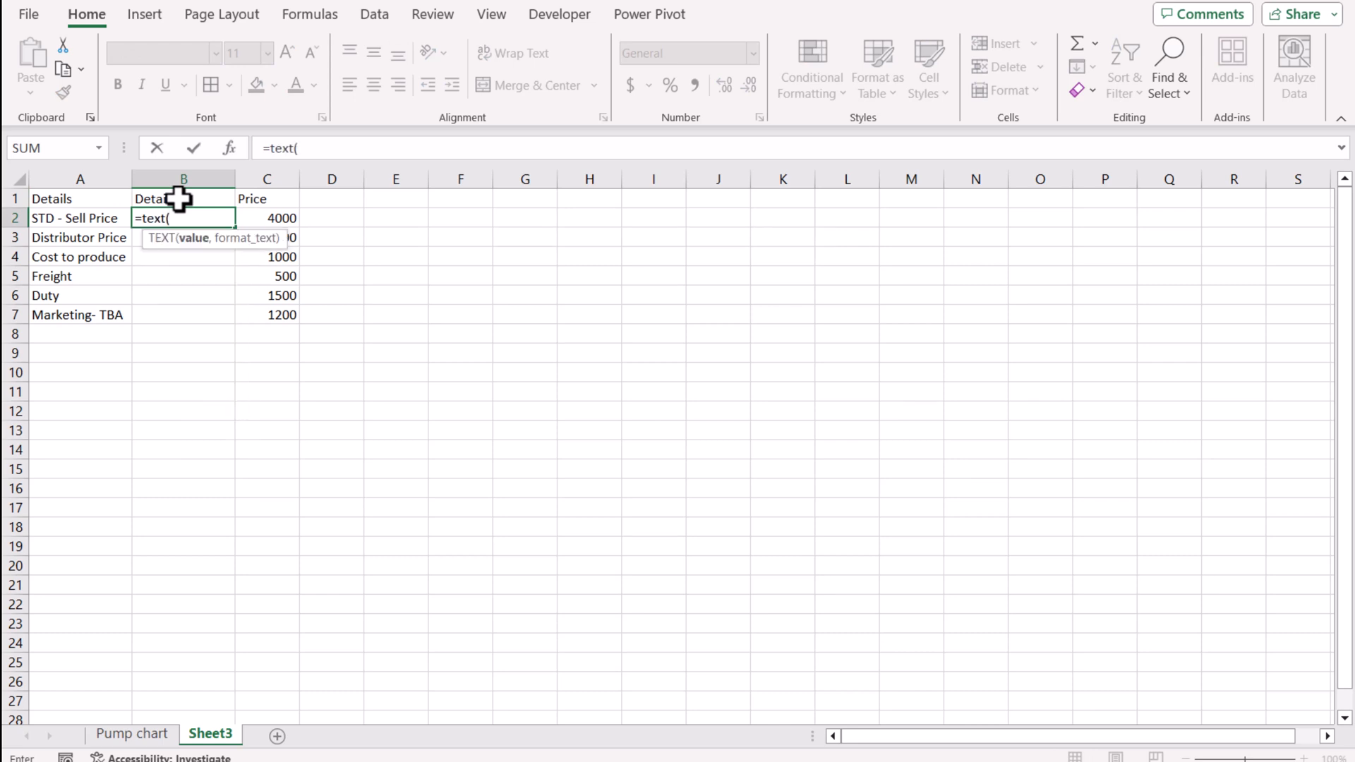
{"action": "left_click", "coordinate": [259, 219]}
{"action": "type", "text": ",\""}
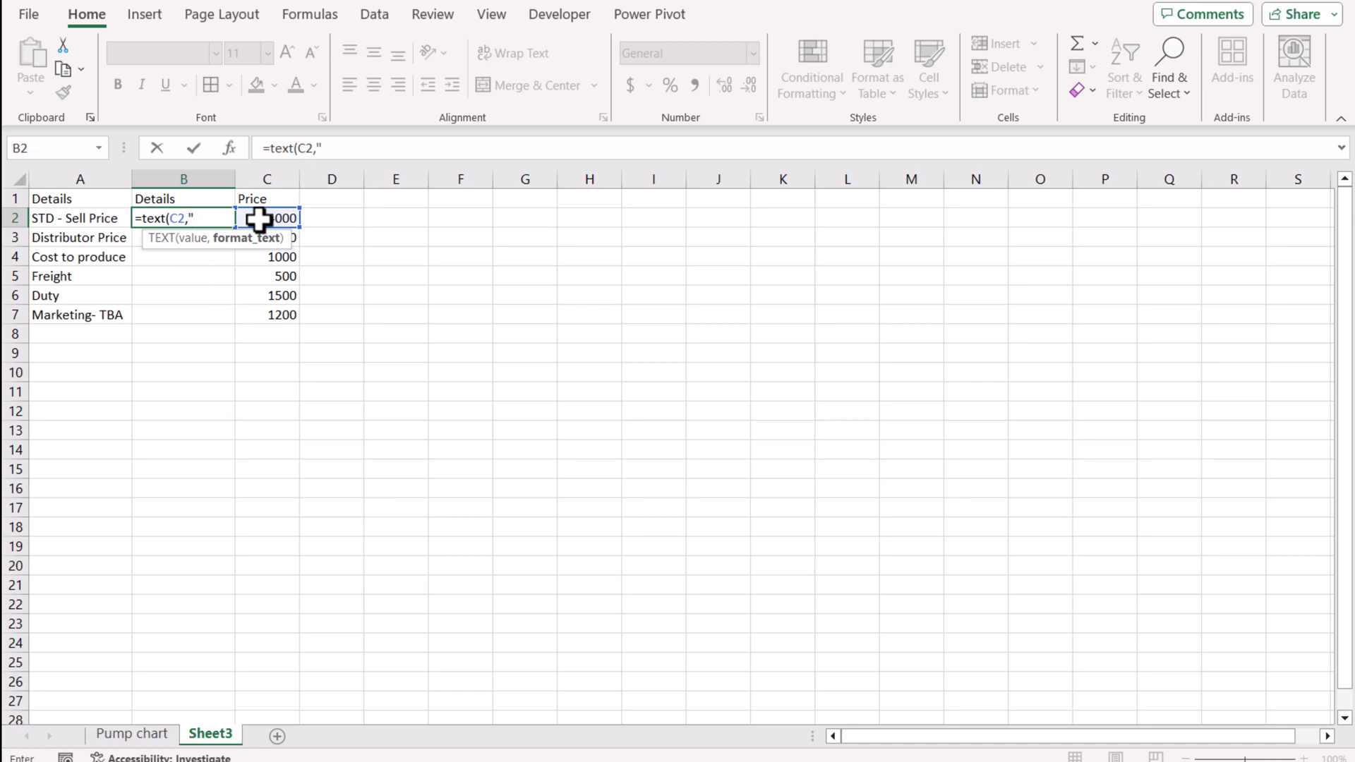
{"action": "type", "text": "0$\")&"}
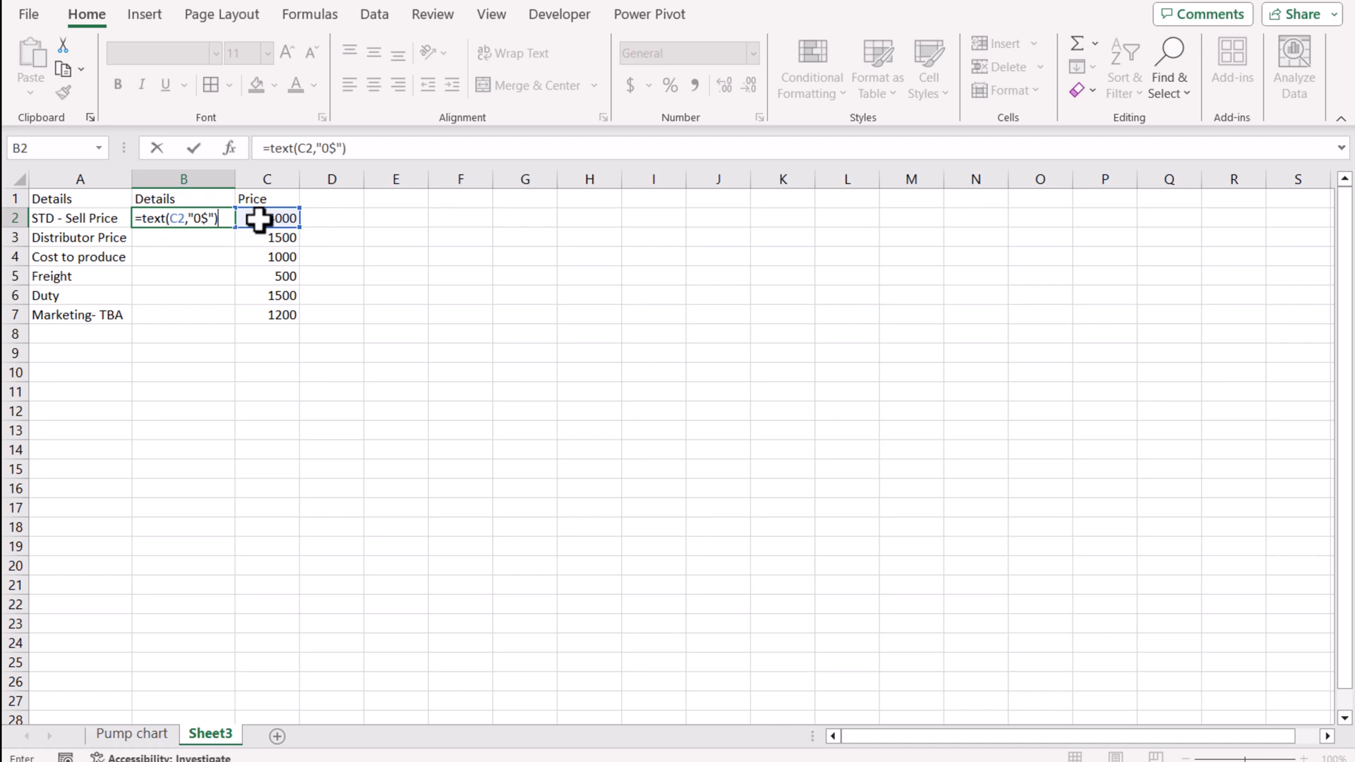
{"action": "type", "text": "\""}
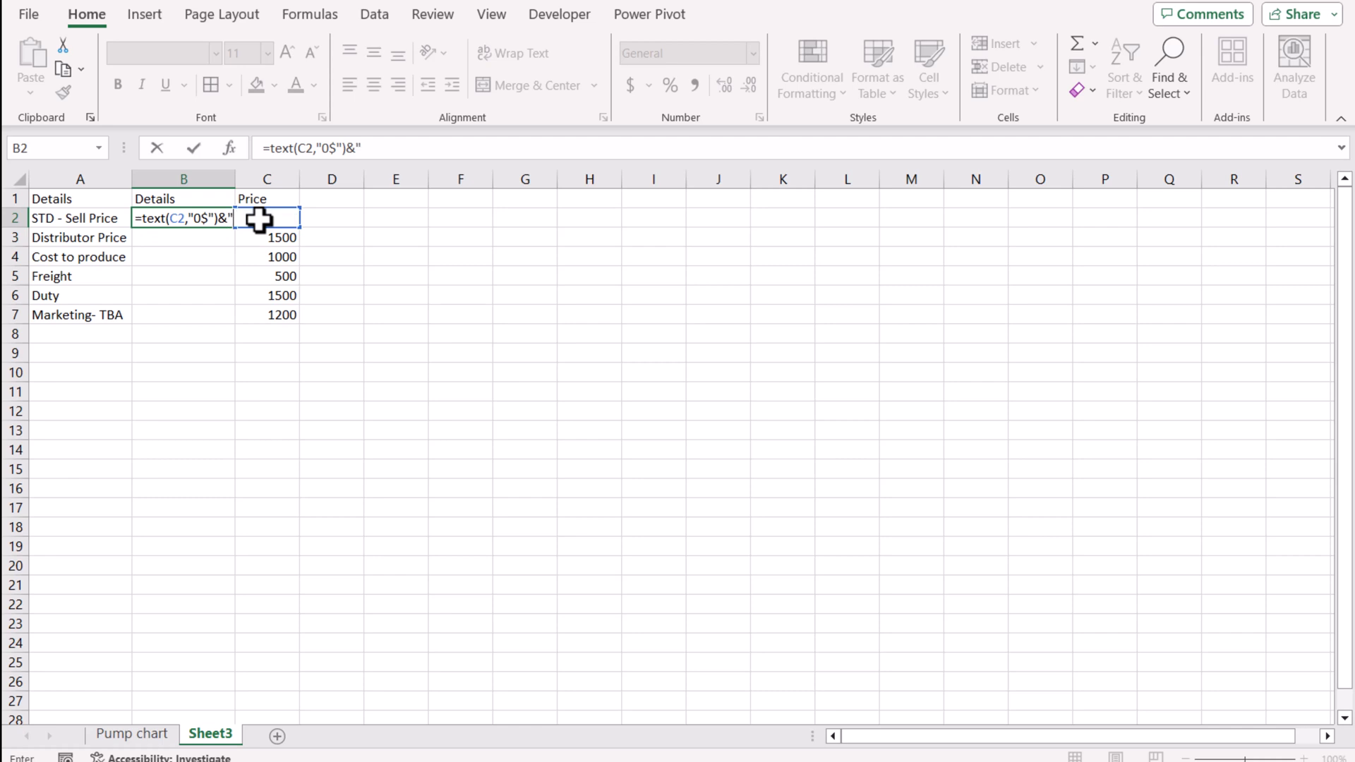
{"action": "type", "text": " \"&"}
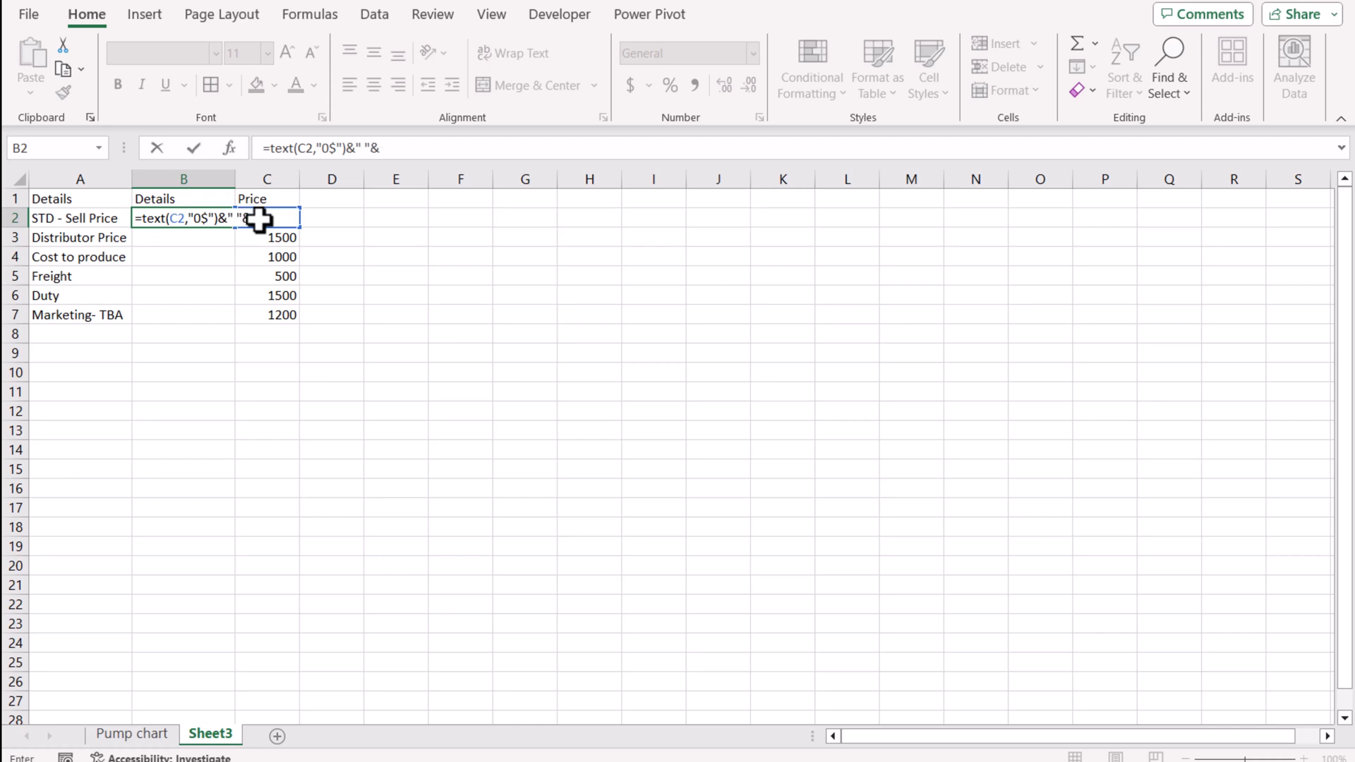
{"action": "left_click", "coordinate": [79, 220]}
{"action": "key", "text": "Return"}
{"action": "left_click", "coordinate": [219, 218]}
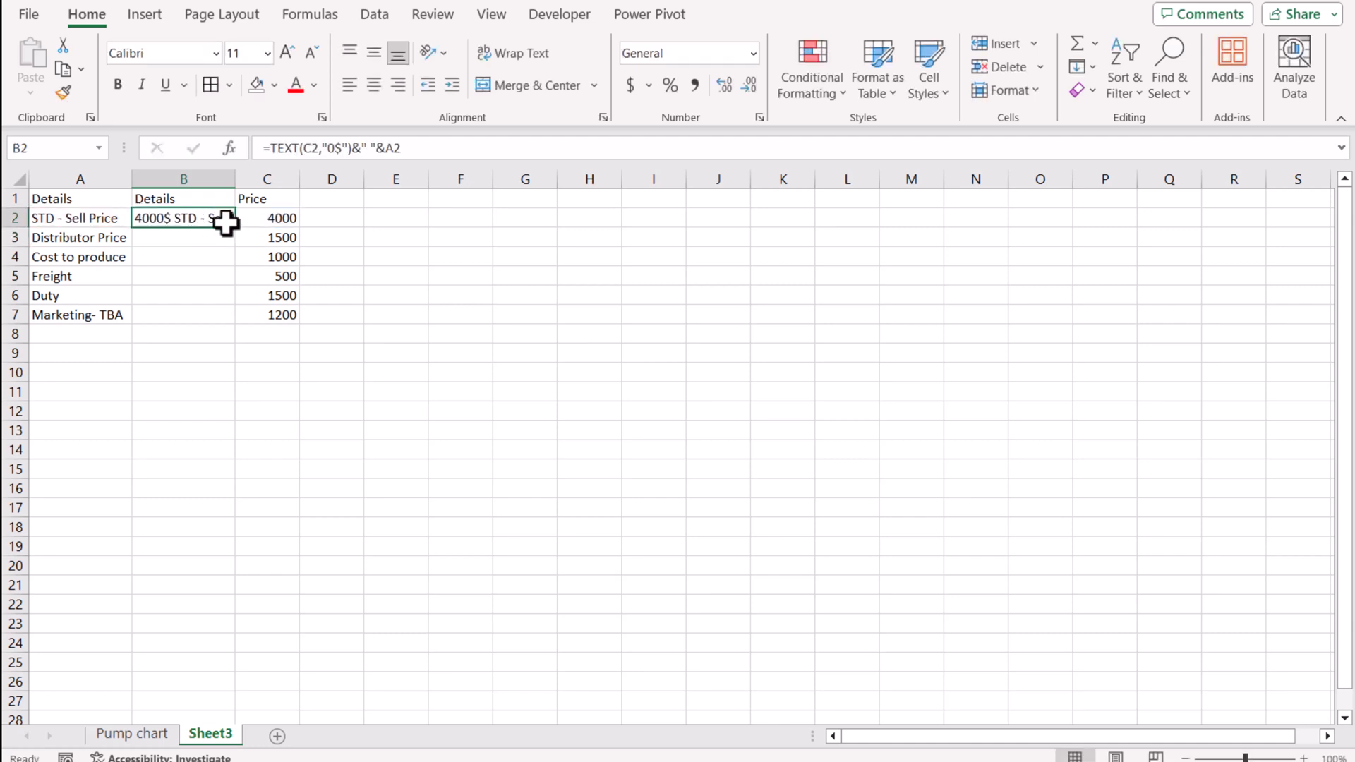
{"action": "left_click_drag", "start_coordinate": [235, 227], "coordinate": [236, 320]}
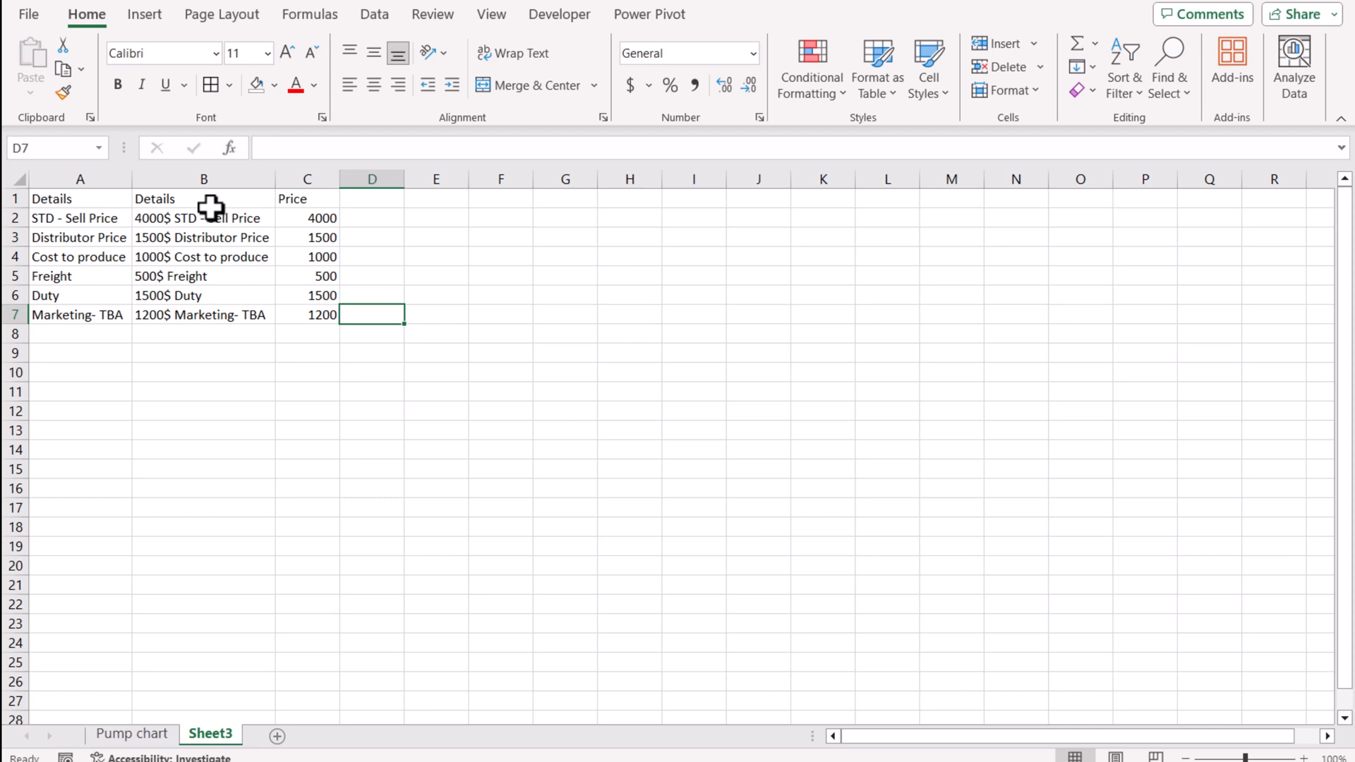
- Insert a stacked column chart from B1:C7 using the variant that stacks each price item as its own series
{"action": "left_click_drag", "start_coordinate": [211, 199], "coordinate": [310, 319]}
{"action": "left_click", "coordinate": [146, 18]}
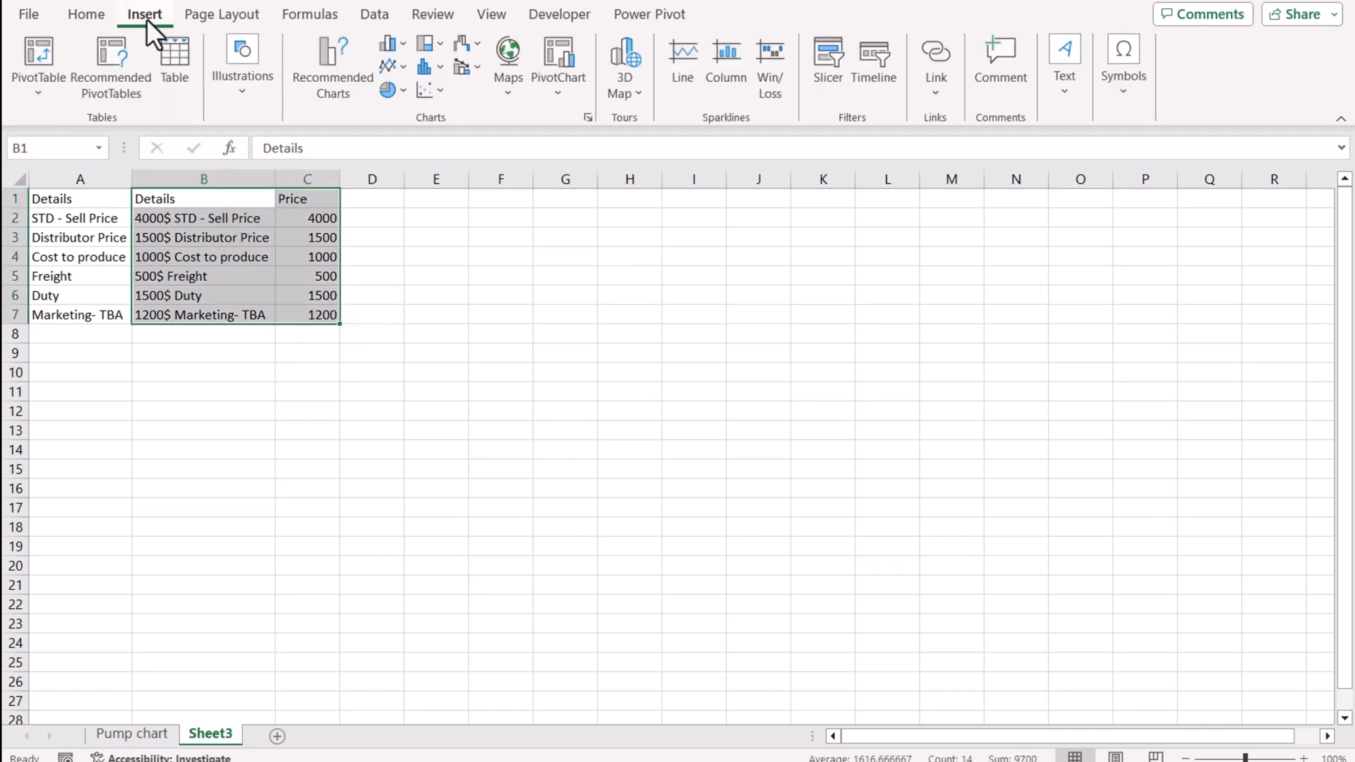
{"action": "left_click", "coordinate": [319, 104]}
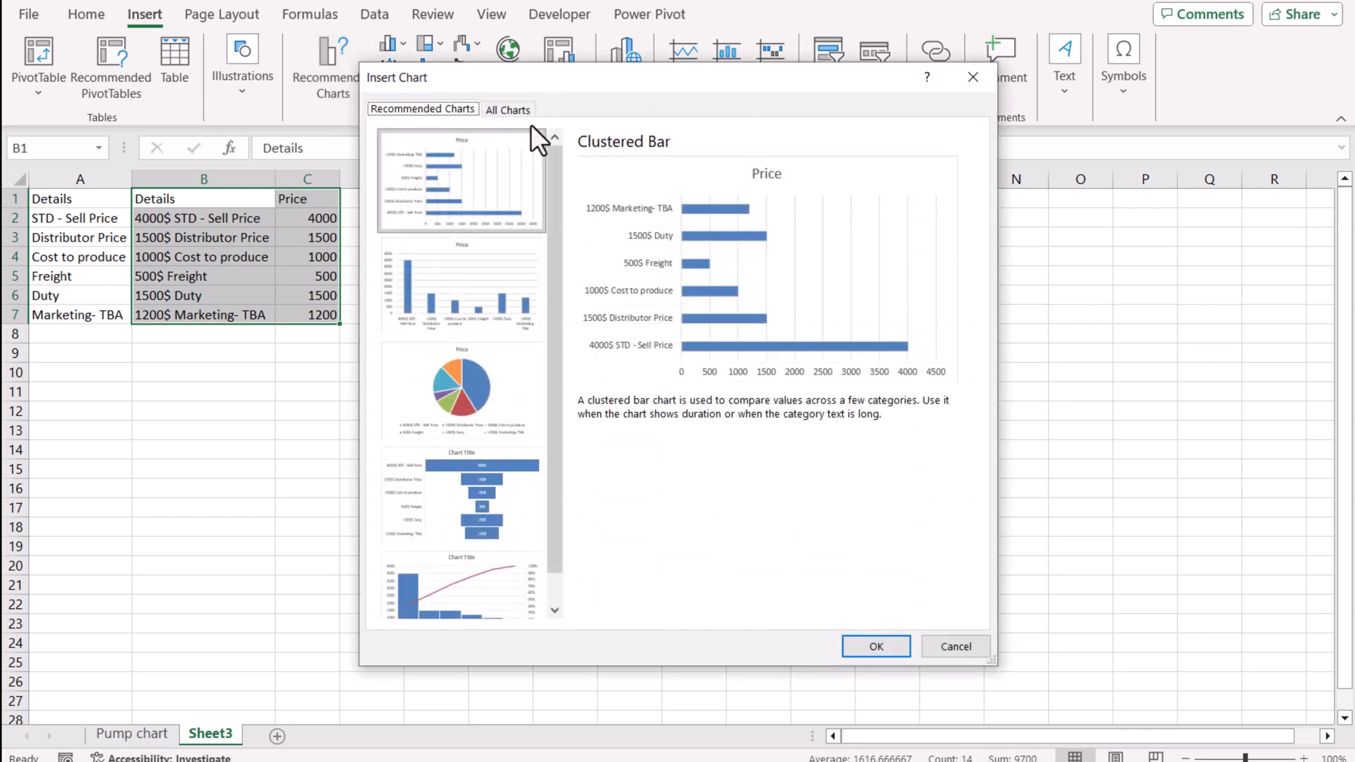
{"action": "left_click", "coordinate": [516, 109]}
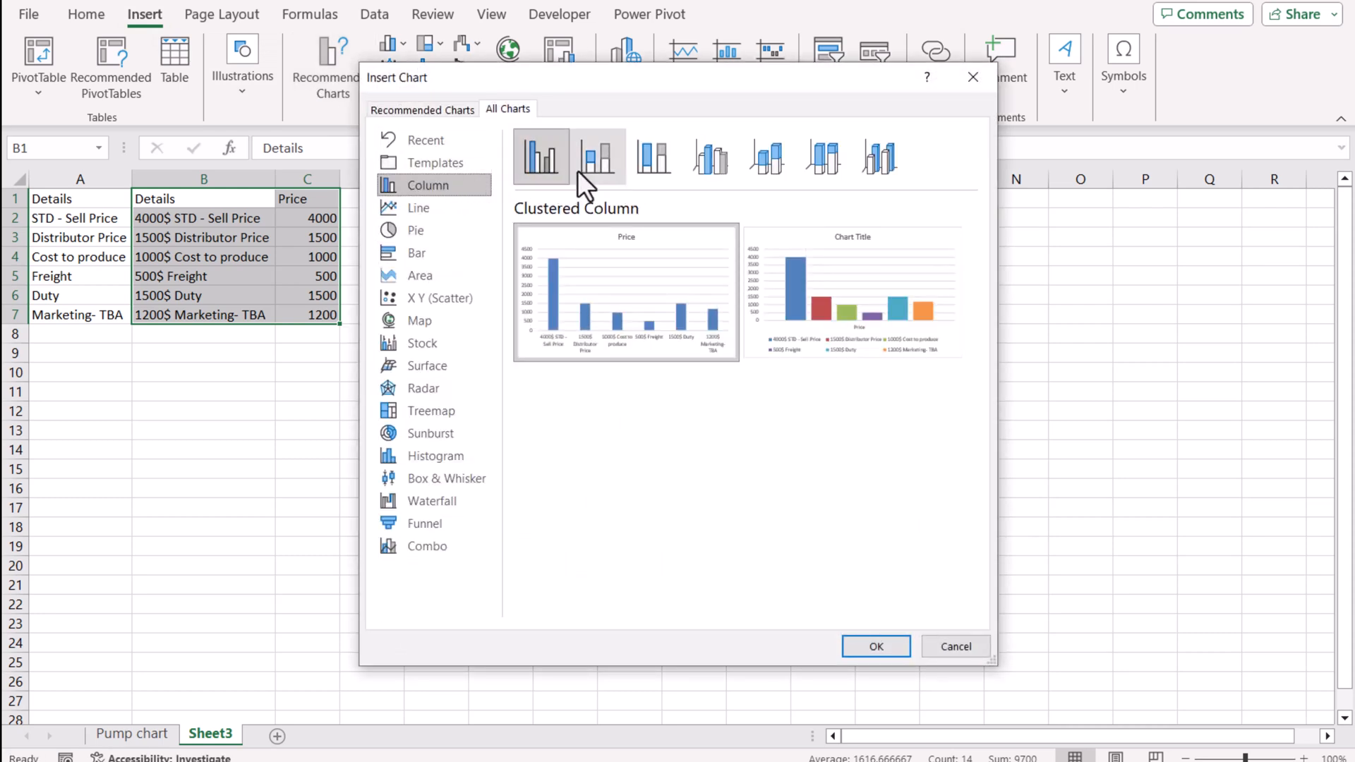
{"action": "left_click", "coordinate": [602, 167]}
{"action": "mouse_move", "coordinate": [902, 294]}
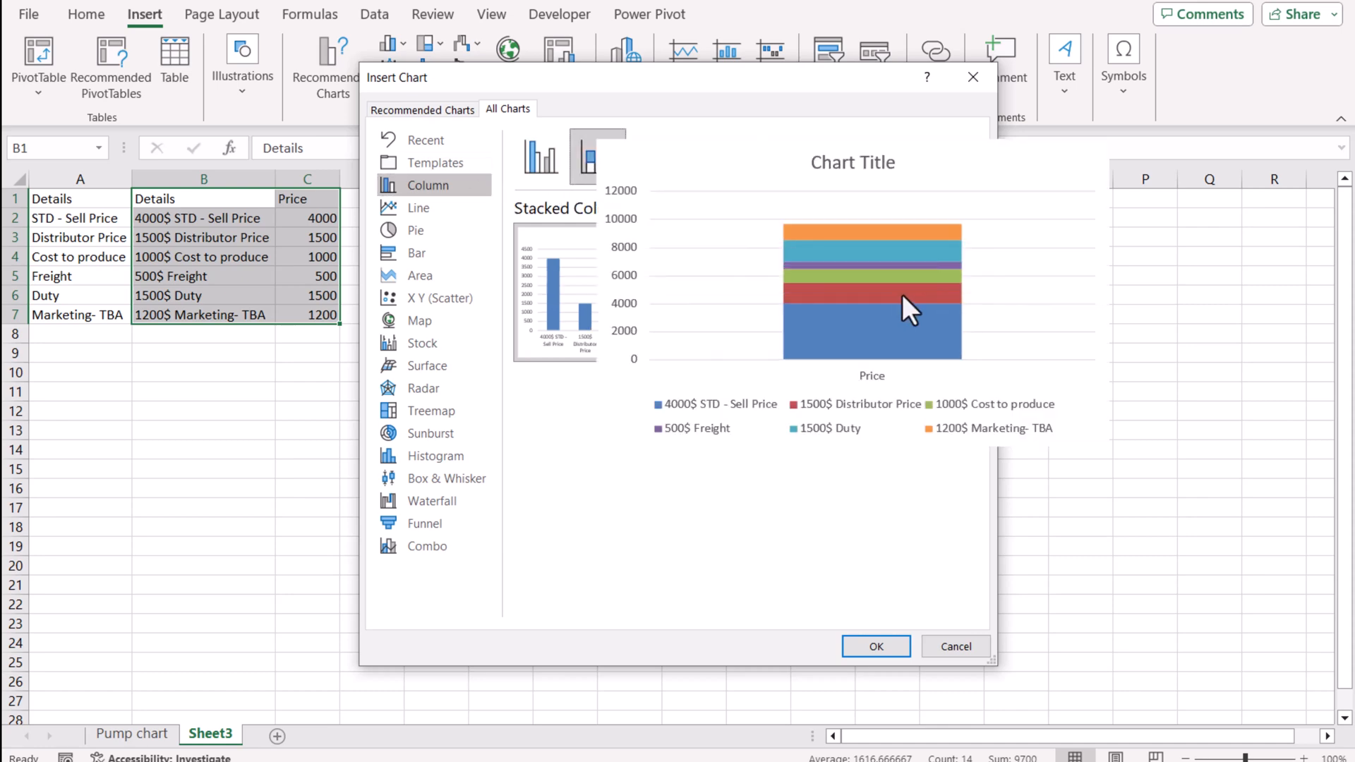
{"action": "left_click", "coordinate": [902, 652]}
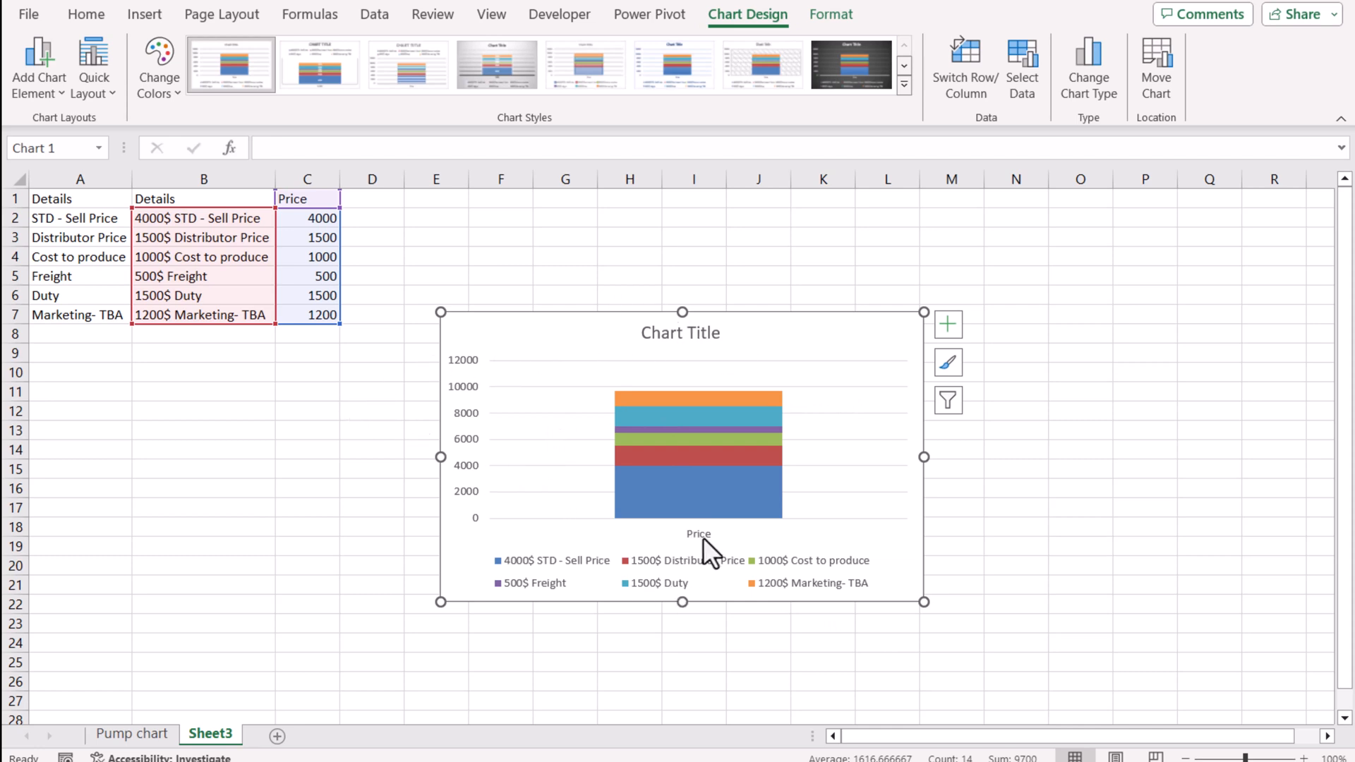
{"action": "left_click", "coordinate": [355, 372]}
- Test the chart's scaling by setting the STD - Sell Price in C2 to 1000 and the Distributor Price in C3 to 10000
{"action": "mouse_move", "coordinate": [617, 394]}
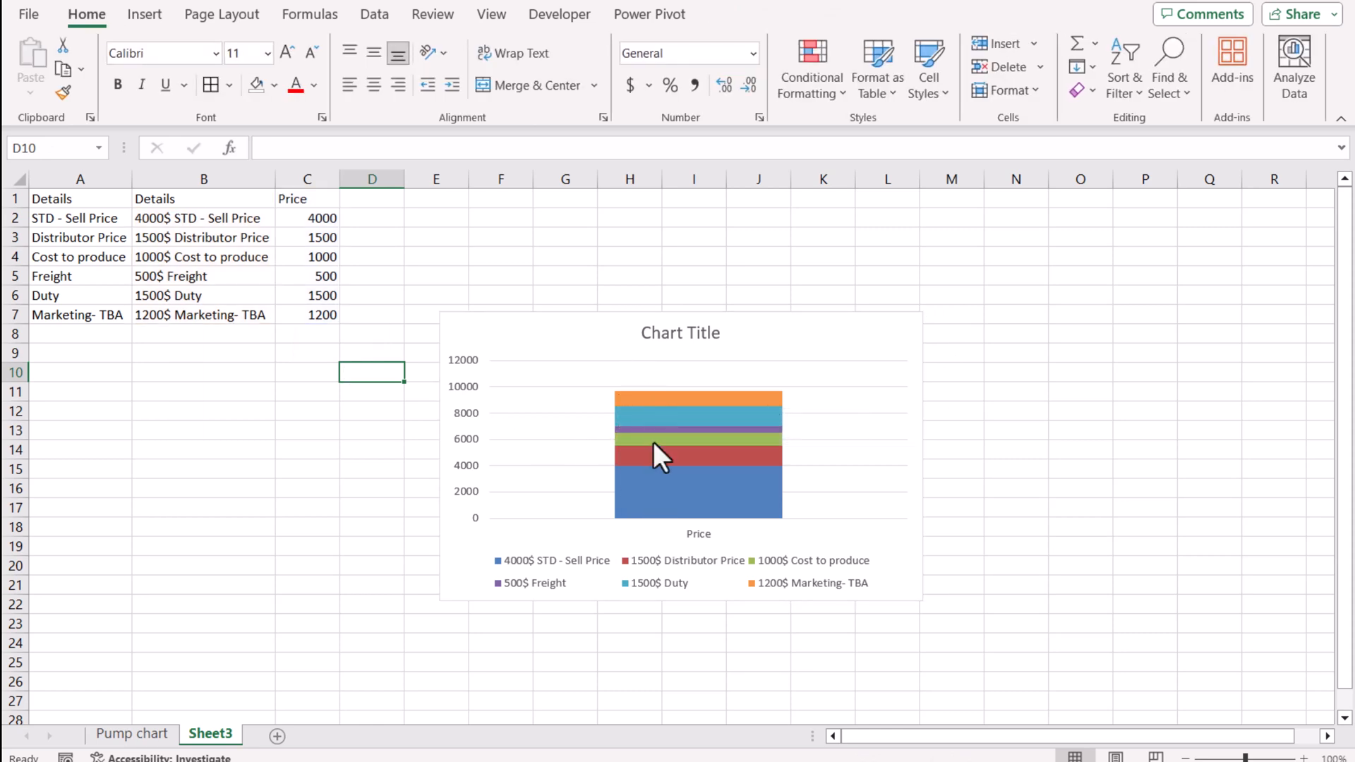
{"action": "mouse_move", "coordinate": [653, 443]}
{"action": "left_click", "coordinate": [324, 218]}
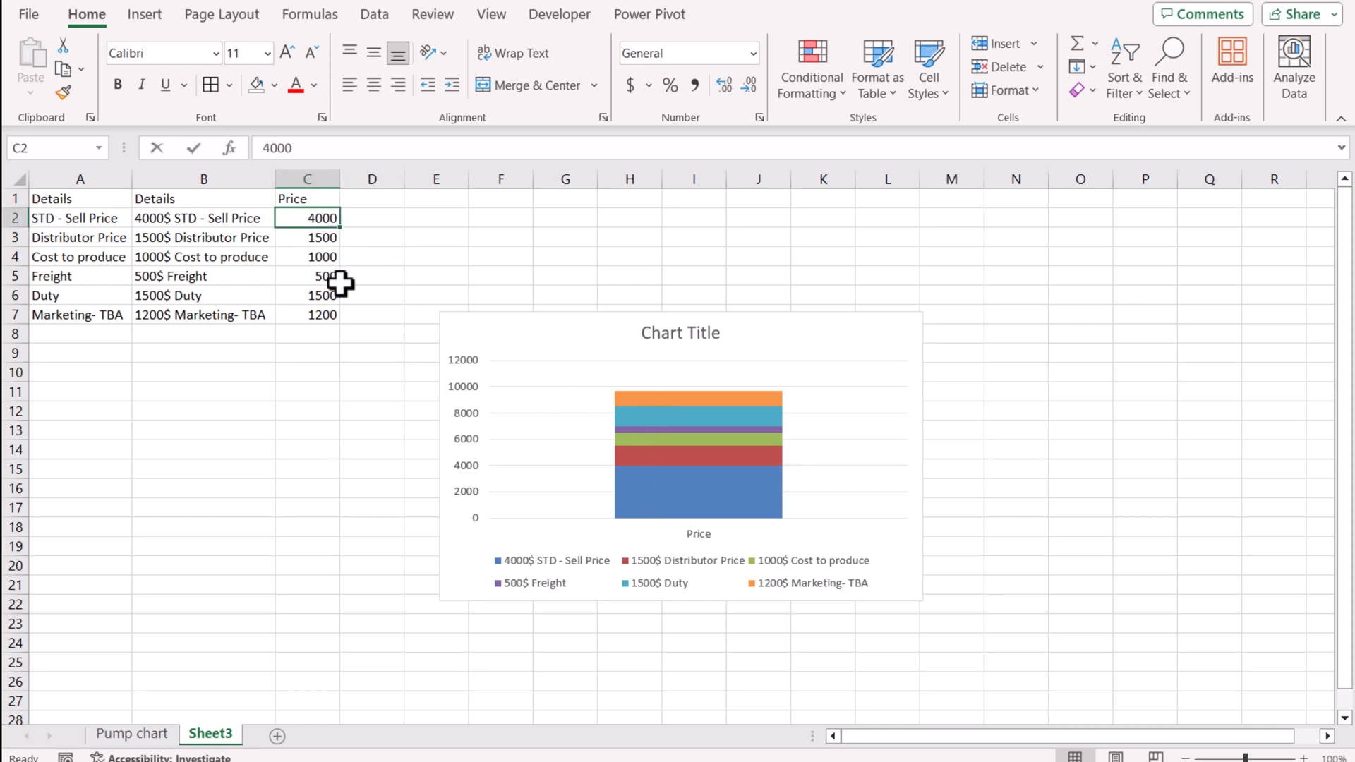
{"action": "type", "text": "1000"}
{"action": "key", "text": "Return"}
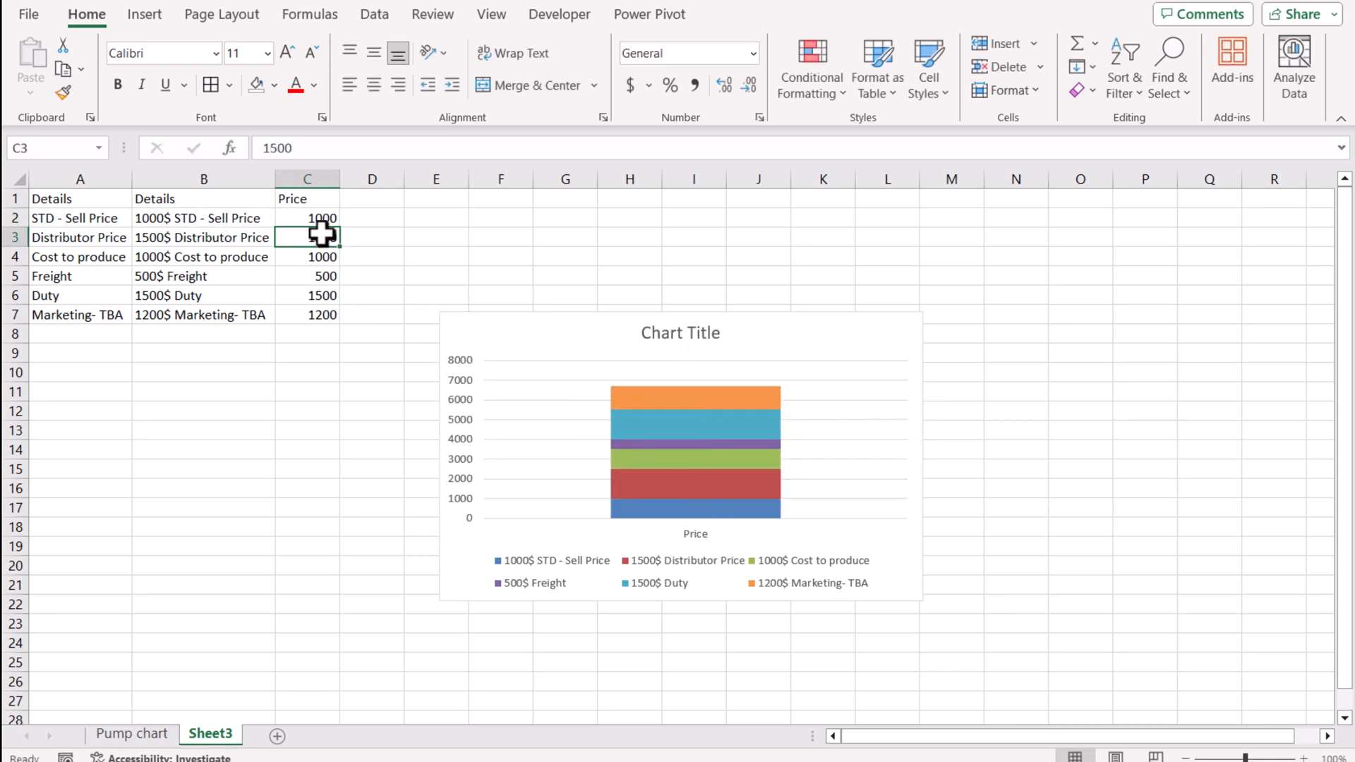
{"action": "type", "text": "1"}
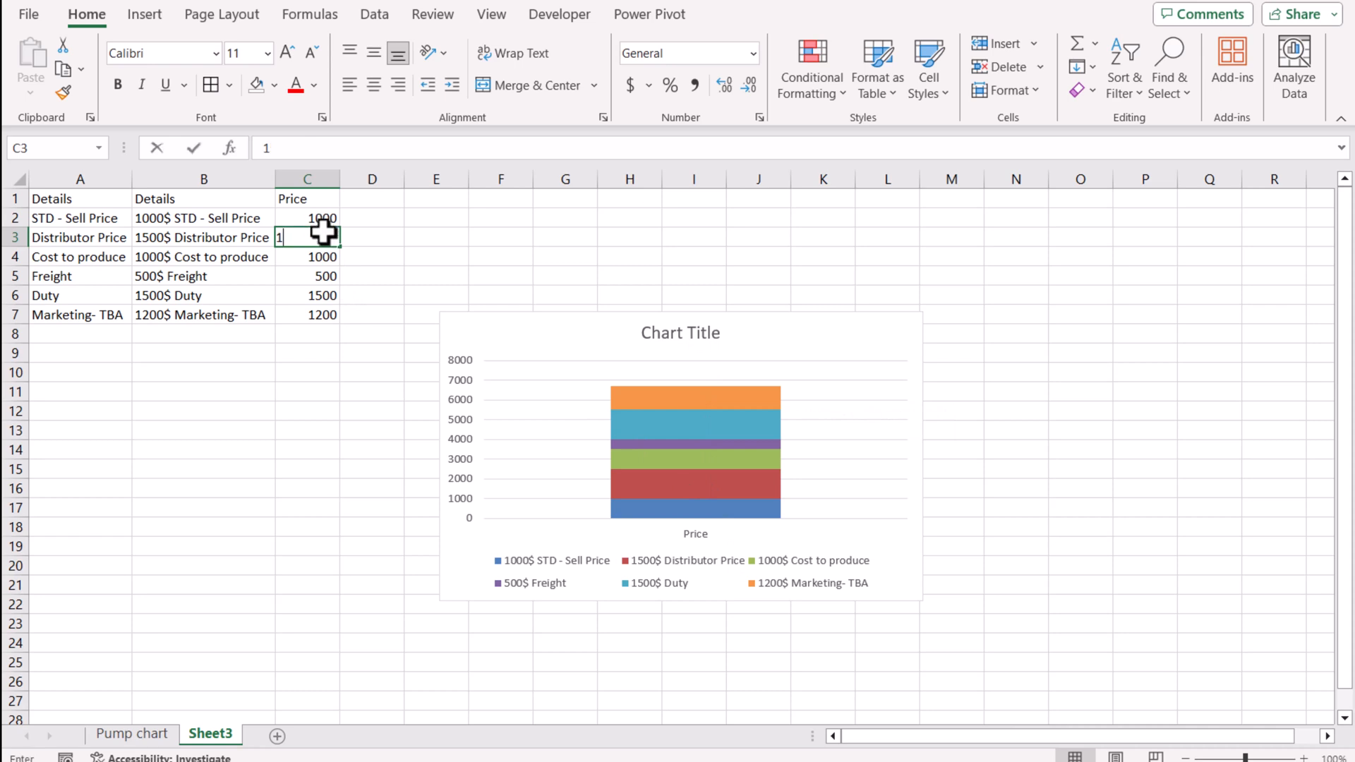
{"action": "type", "text": "0000"}
{"action": "key", "text": "Return"}
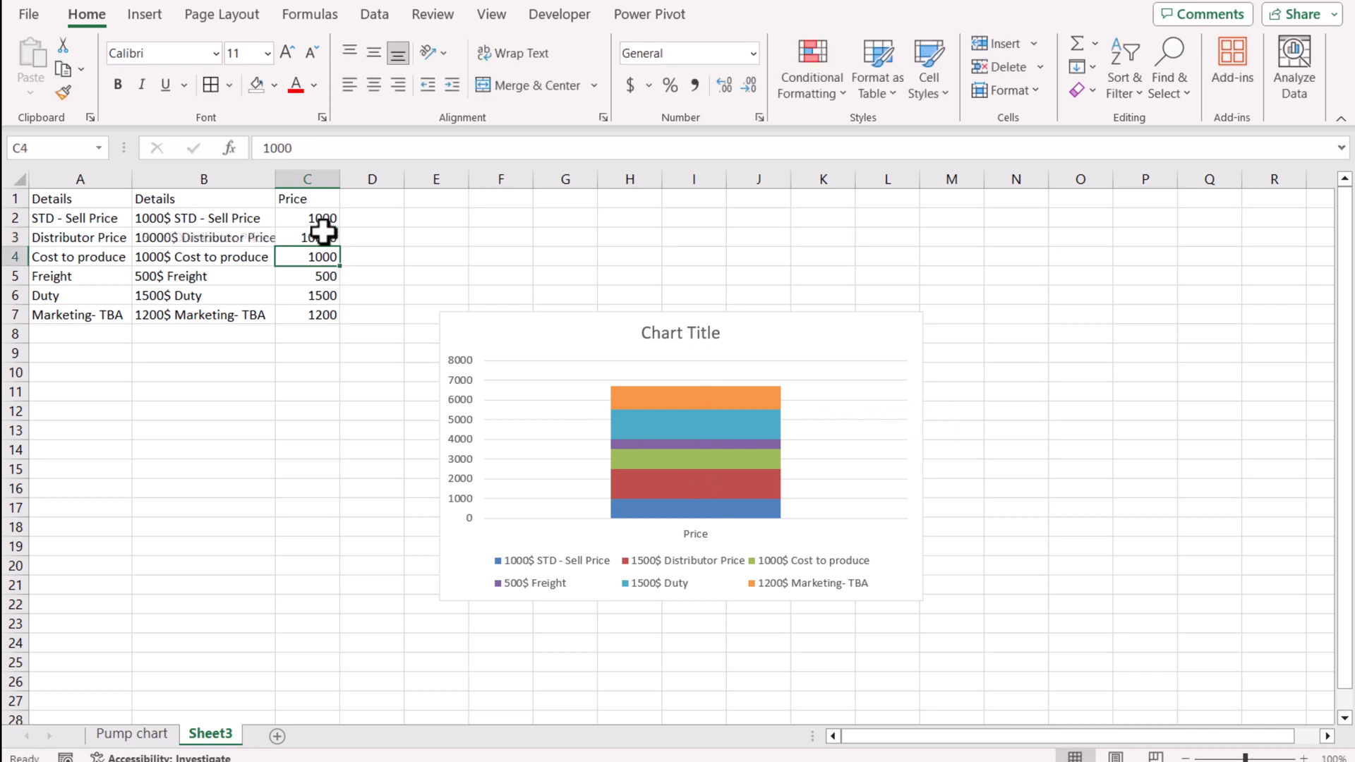
{"action": "mouse_move", "coordinate": [670, 428]}
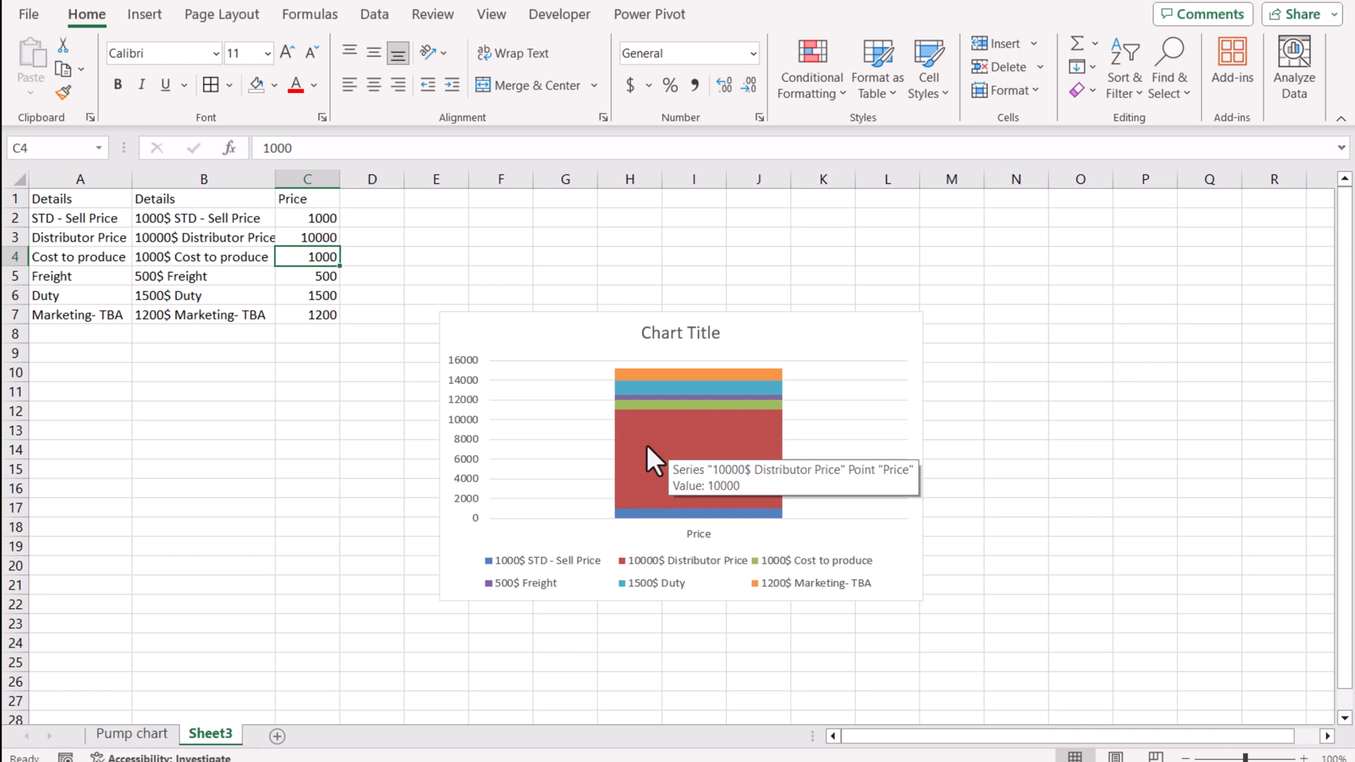
- Set both the major and minor units of the chart's vertical value axis to 1
{"action": "left_click", "coordinate": [473, 443]}
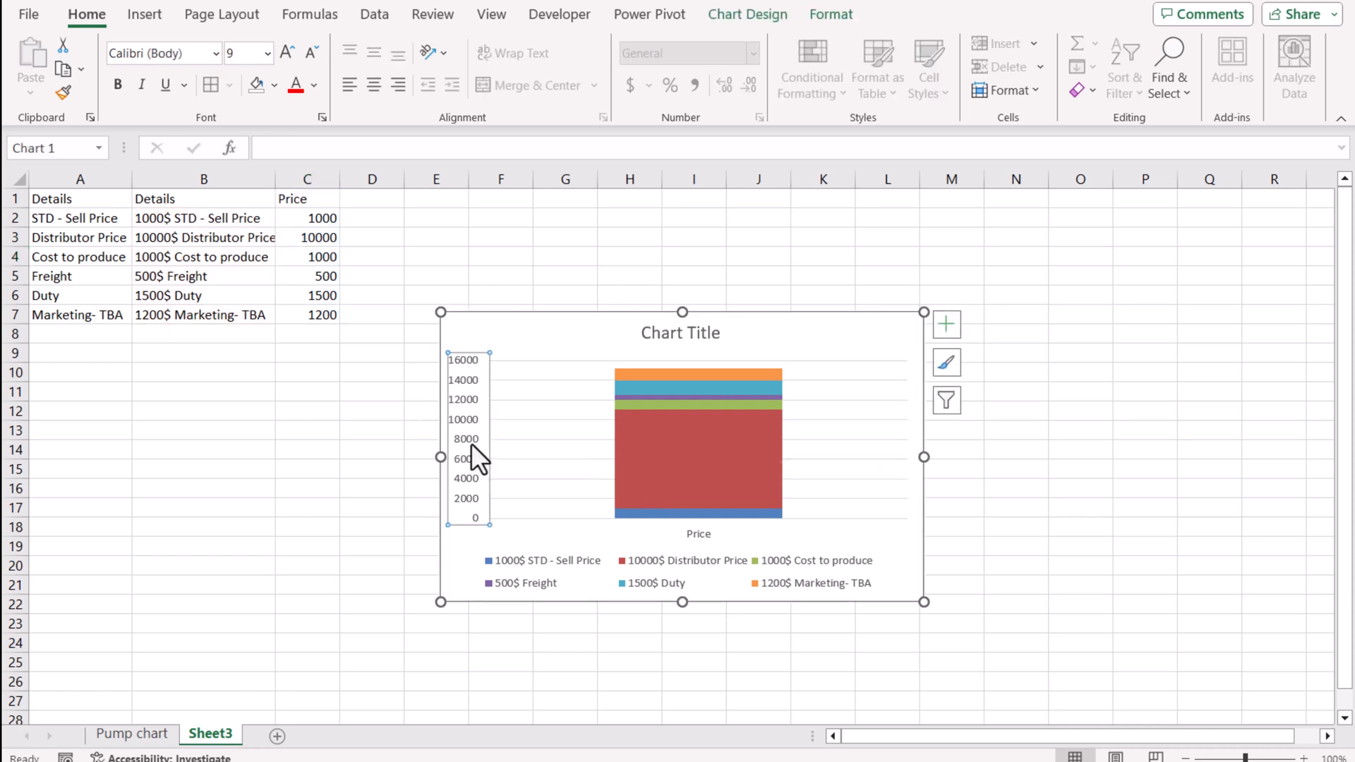
{"action": "right_click", "coordinate": [471, 443]}
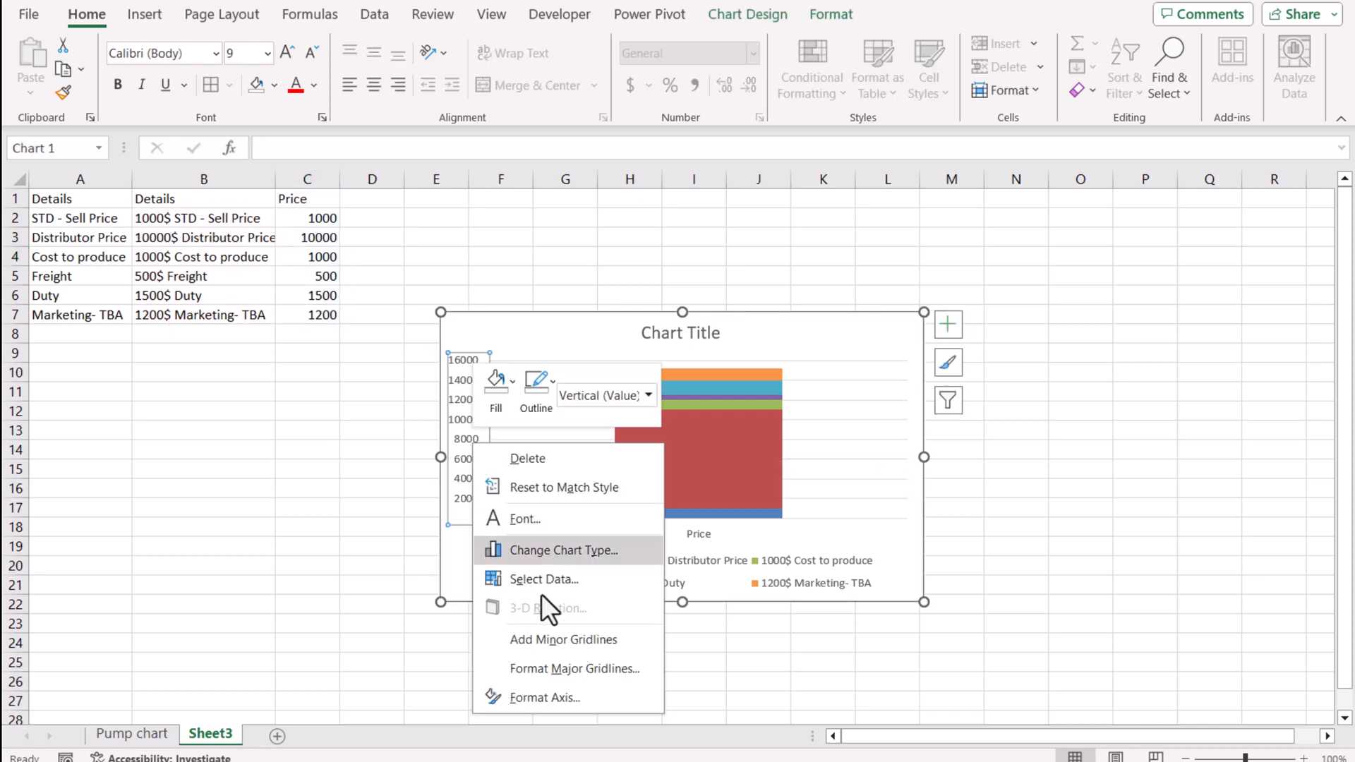
{"action": "left_click", "coordinate": [553, 699]}
{"action": "left_click", "coordinate": [1275, 422]}
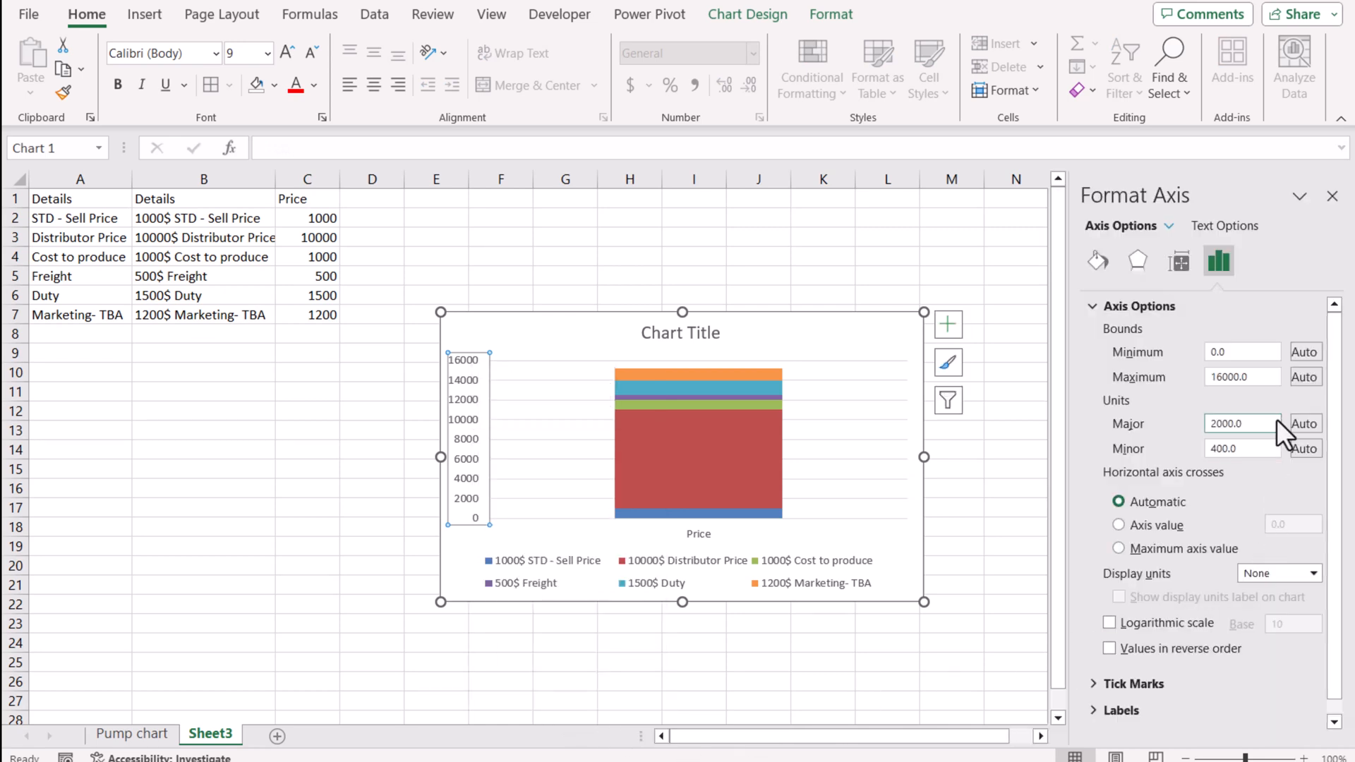
{"action": "left_click_drag", "start_coordinate": [1264, 423], "coordinate": [1177, 447]}
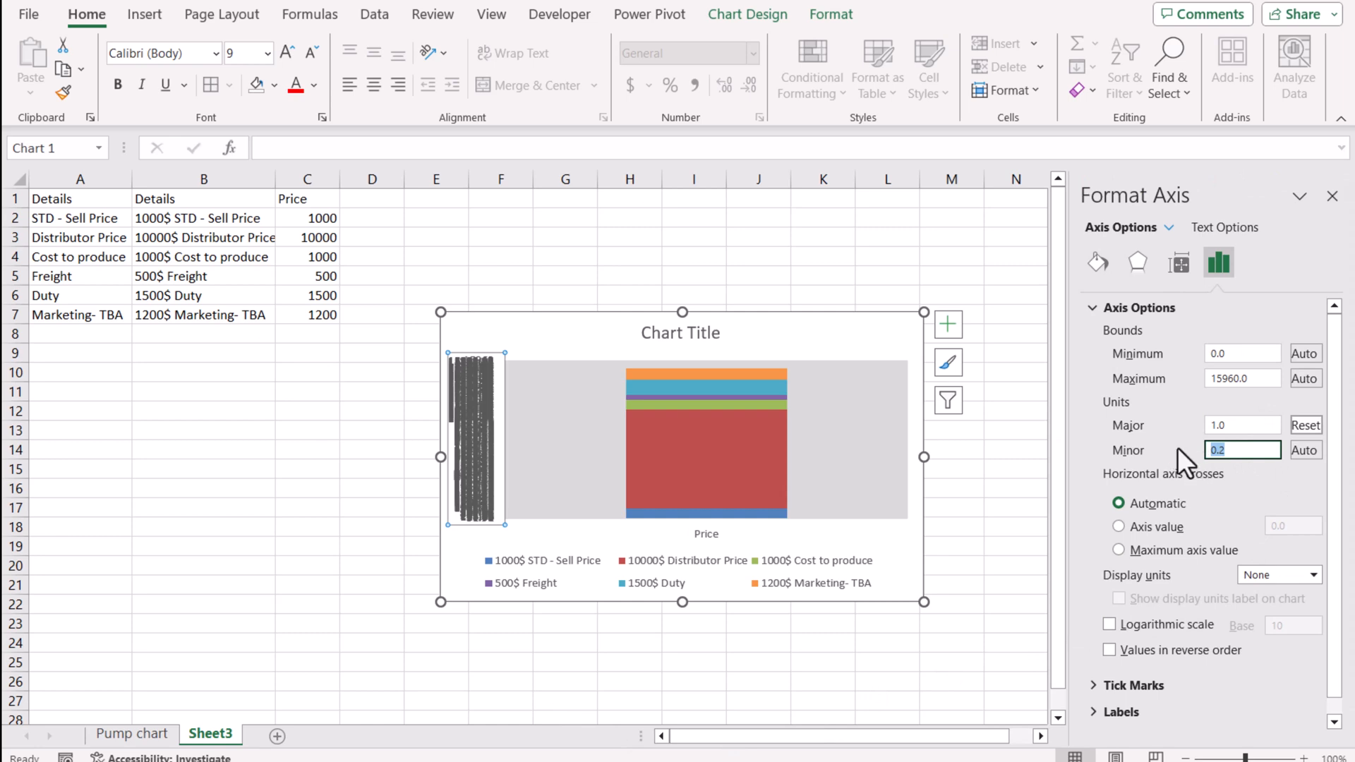
{"action": "type", "text": "1"}
{"action": "key", "text": "Return"}
- Delete the chart's vertical value axis and its horizontal category axis with the Price label
{"action": "left_click", "coordinate": [484, 443]}
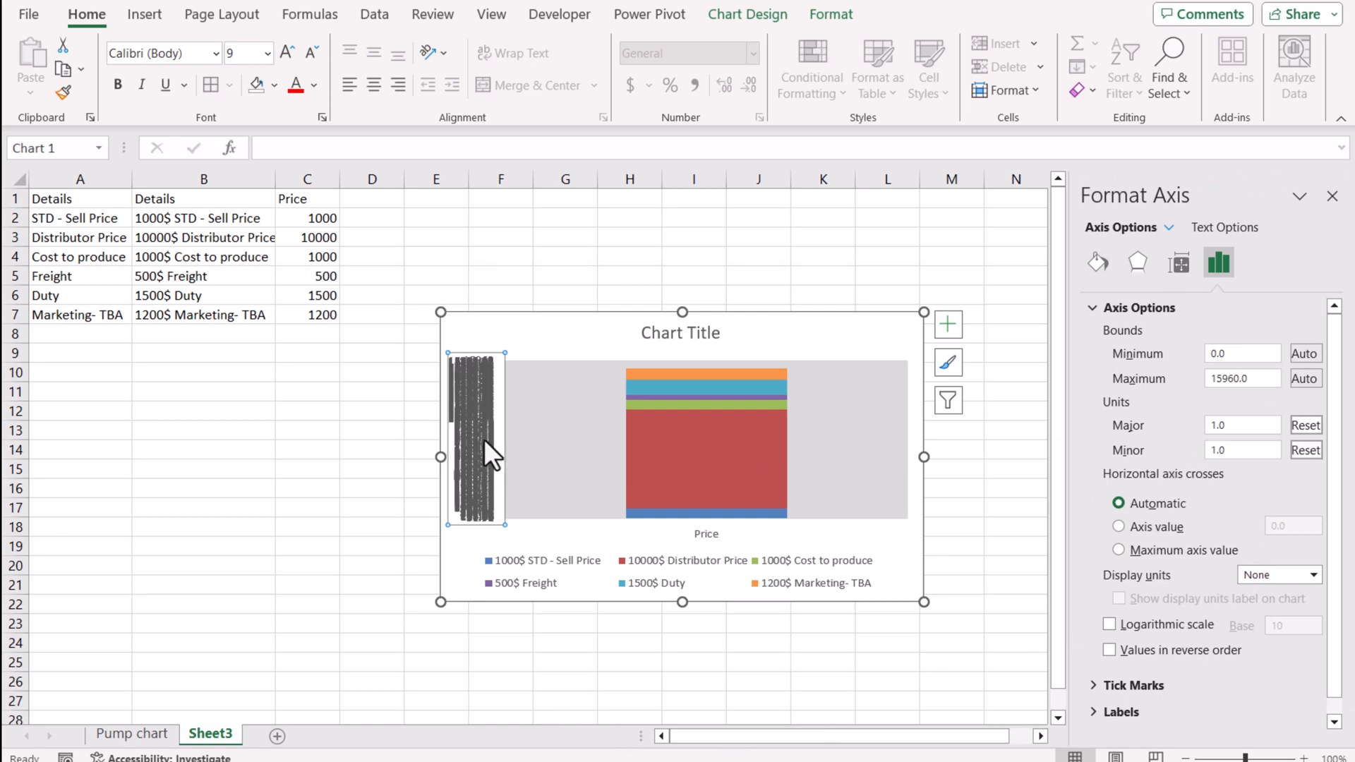
{"action": "right_click", "coordinate": [484, 439]}
{"action": "key", "text": "Escape"}
{"action": "key", "text": "Delete"}
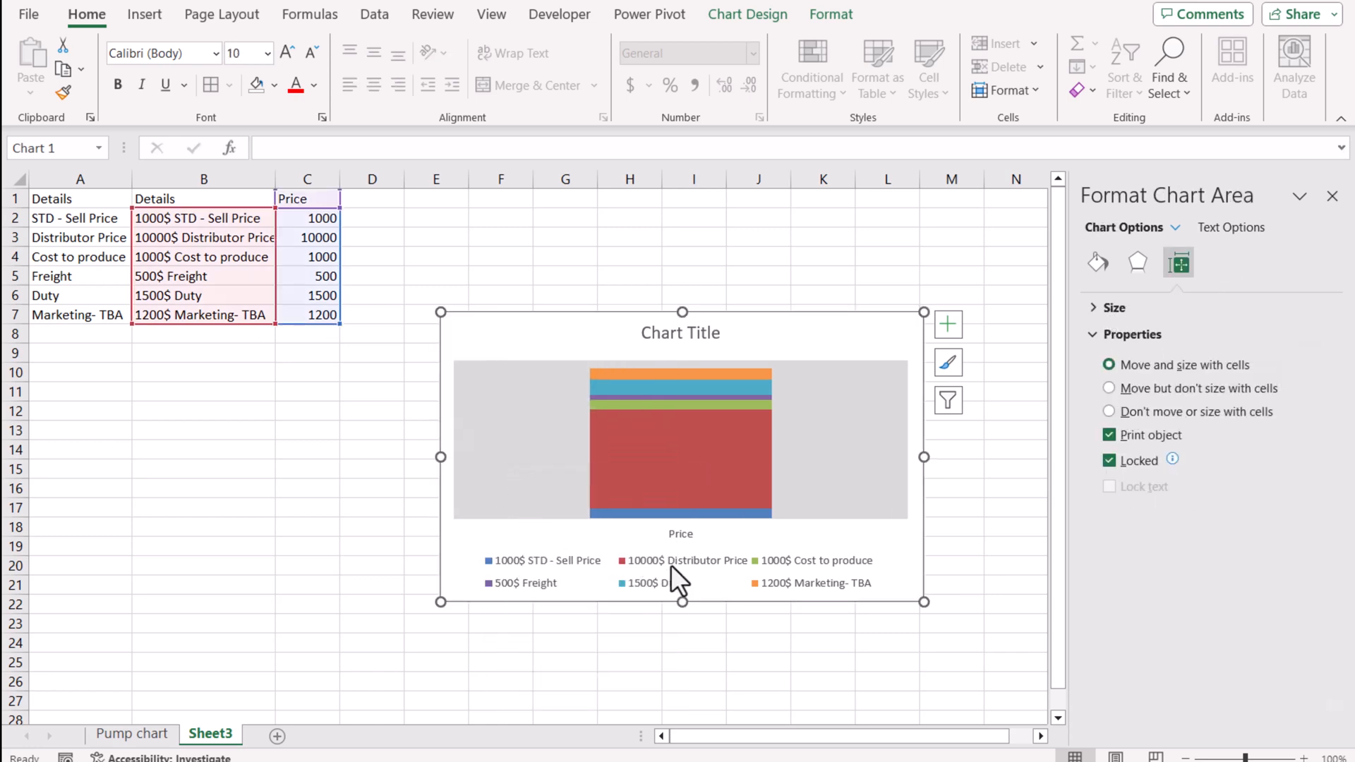
{"action": "left_click", "coordinate": [687, 532]}
{"action": "key", "text": "Delete"}
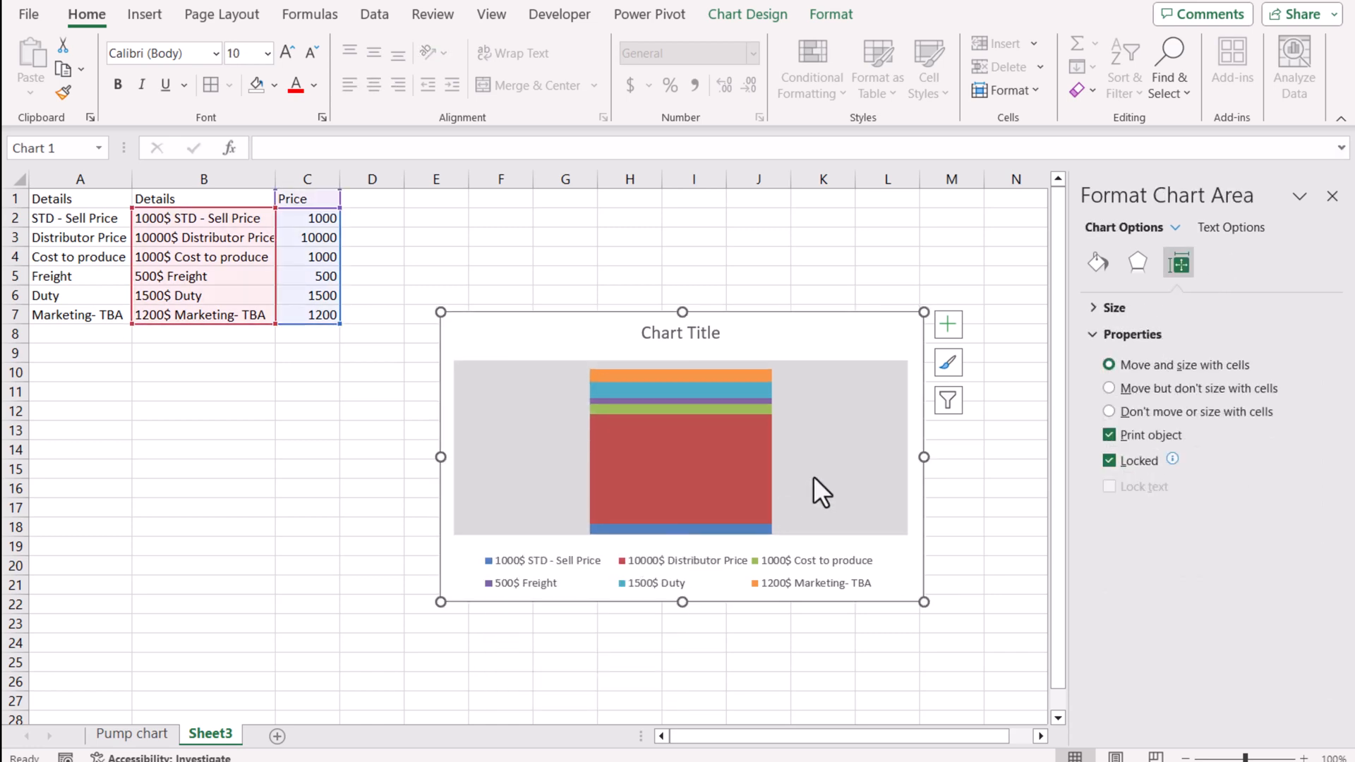
- Delete the major gridlines and the title from the stacked column chart
{"action": "left_click", "coordinate": [822, 454]}
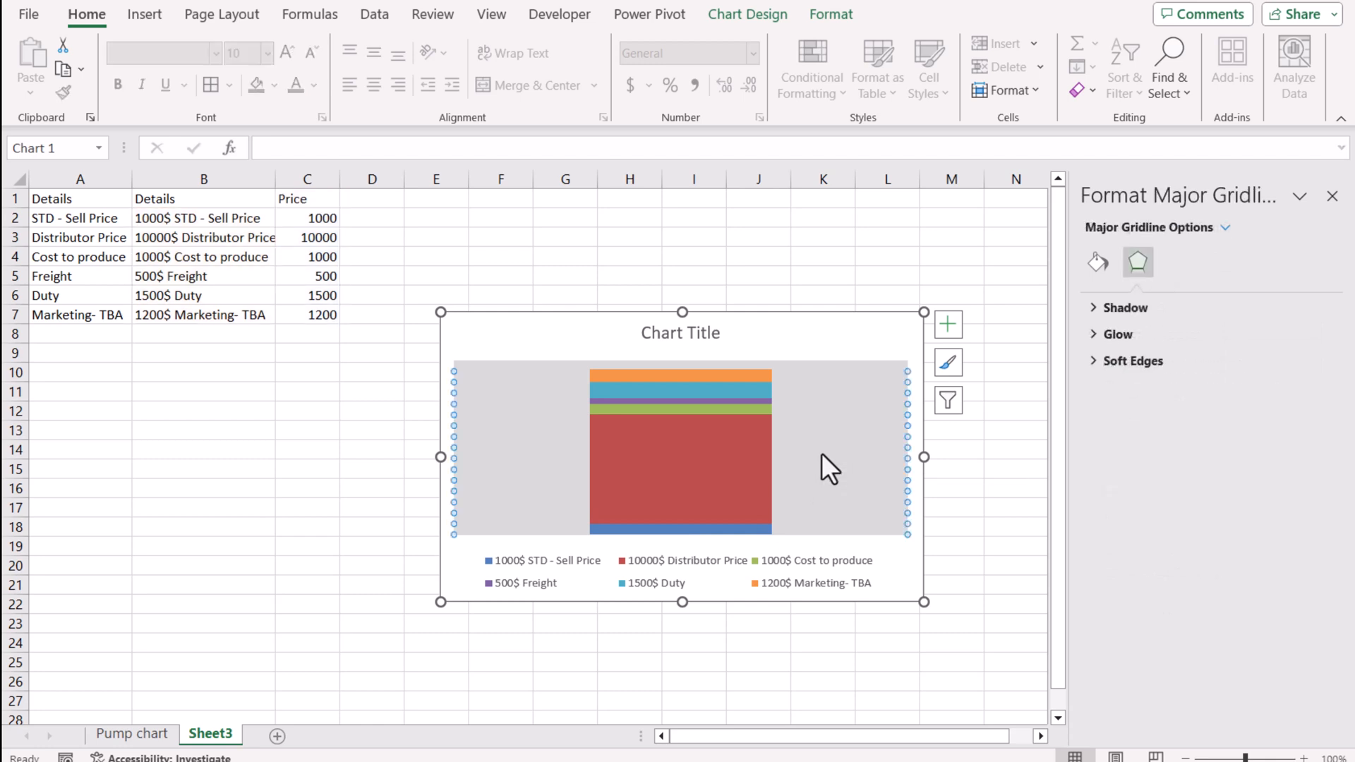
{"action": "key", "text": "Delete"}
{"action": "left_click", "coordinate": [692, 337]}
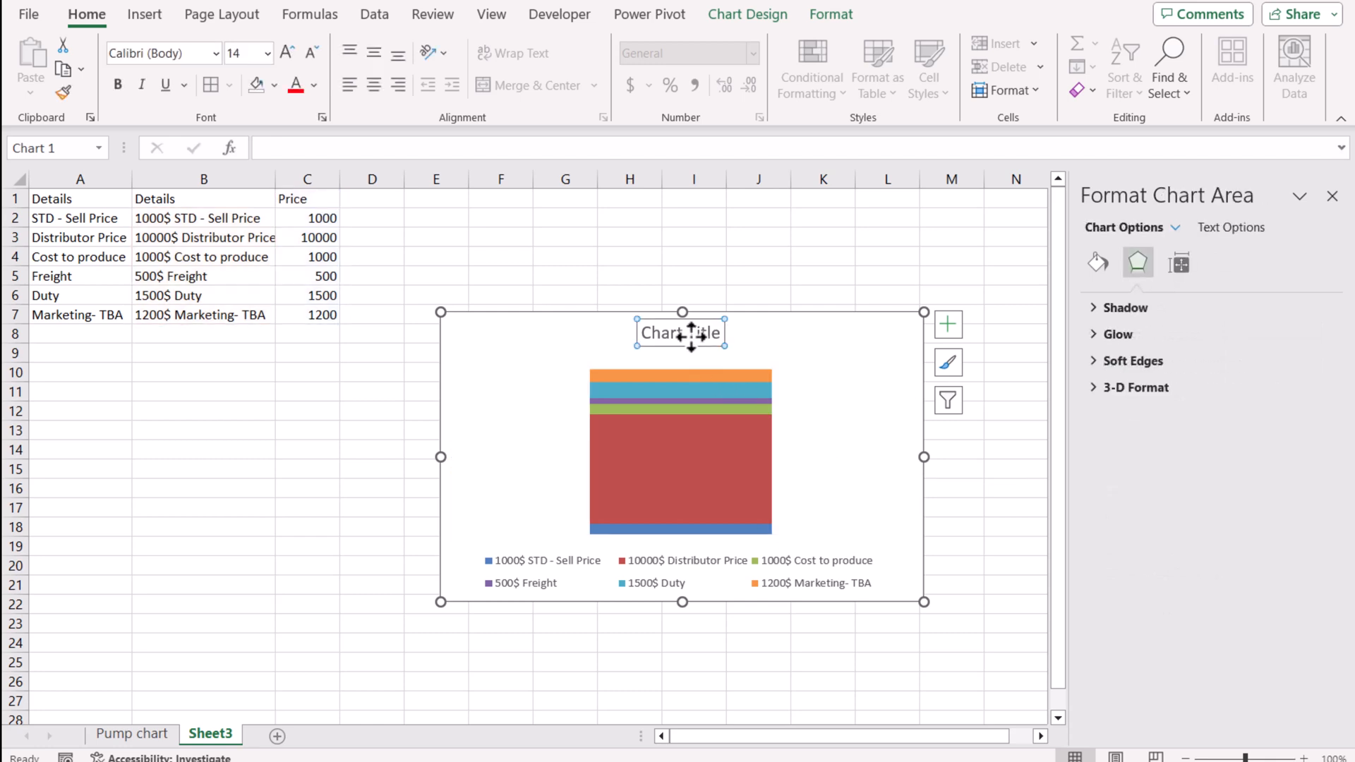
{"action": "key", "text": "Delete"}
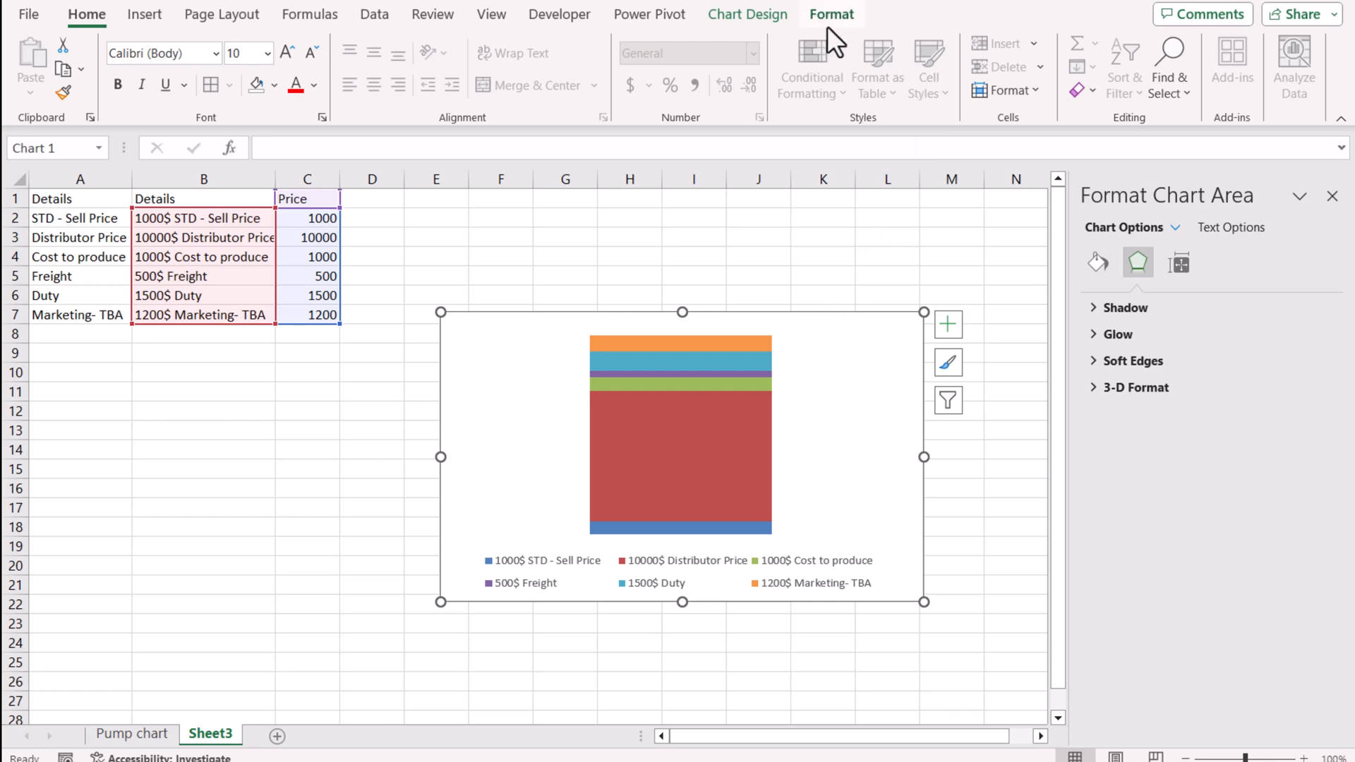
- Format the chart area with No Fill and No Outline so only the stacked column and legend show over the cells
{"action": "left_click", "coordinate": [836, 16]}
{"action": "left_click", "coordinate": [583, 43]}
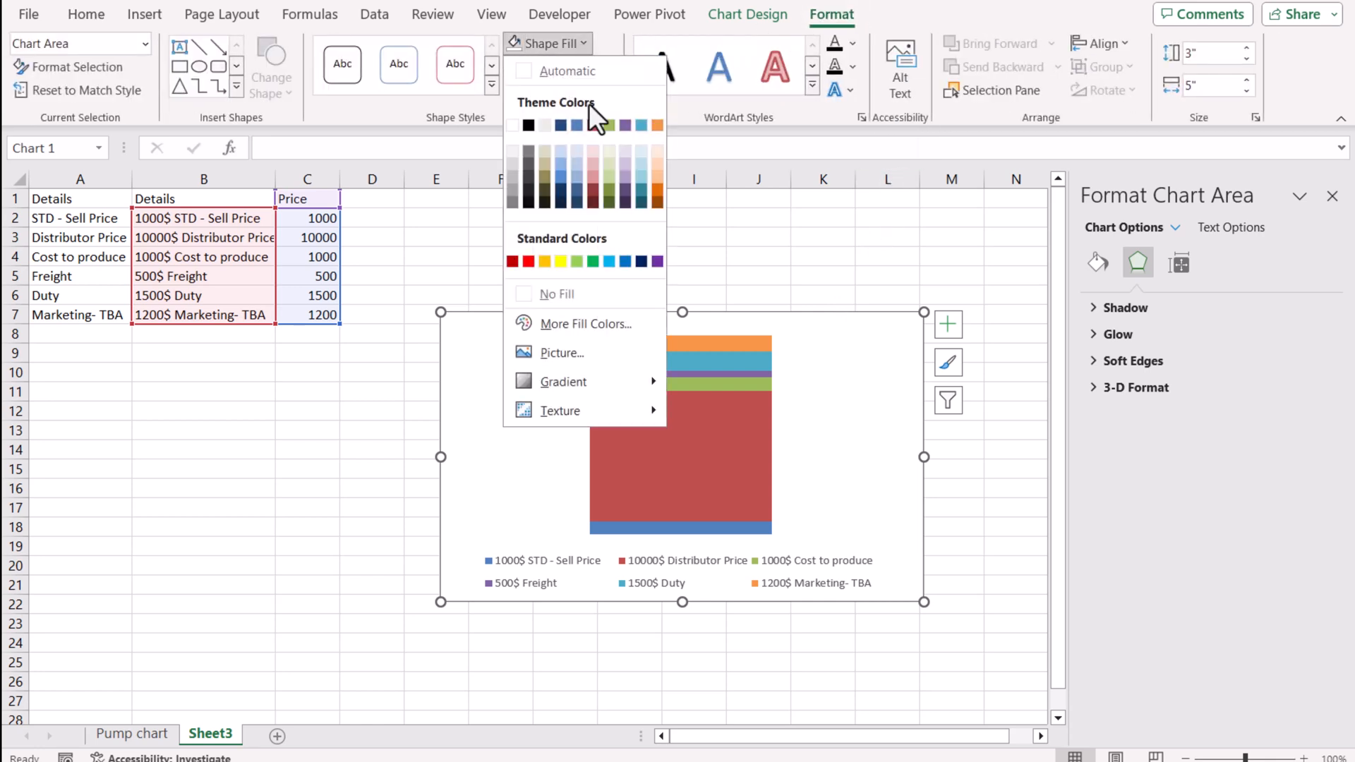
{"action": "left_click", "coordinate": [570, 293]}
{"action": "left_click", "coordinate": [607, 66]}
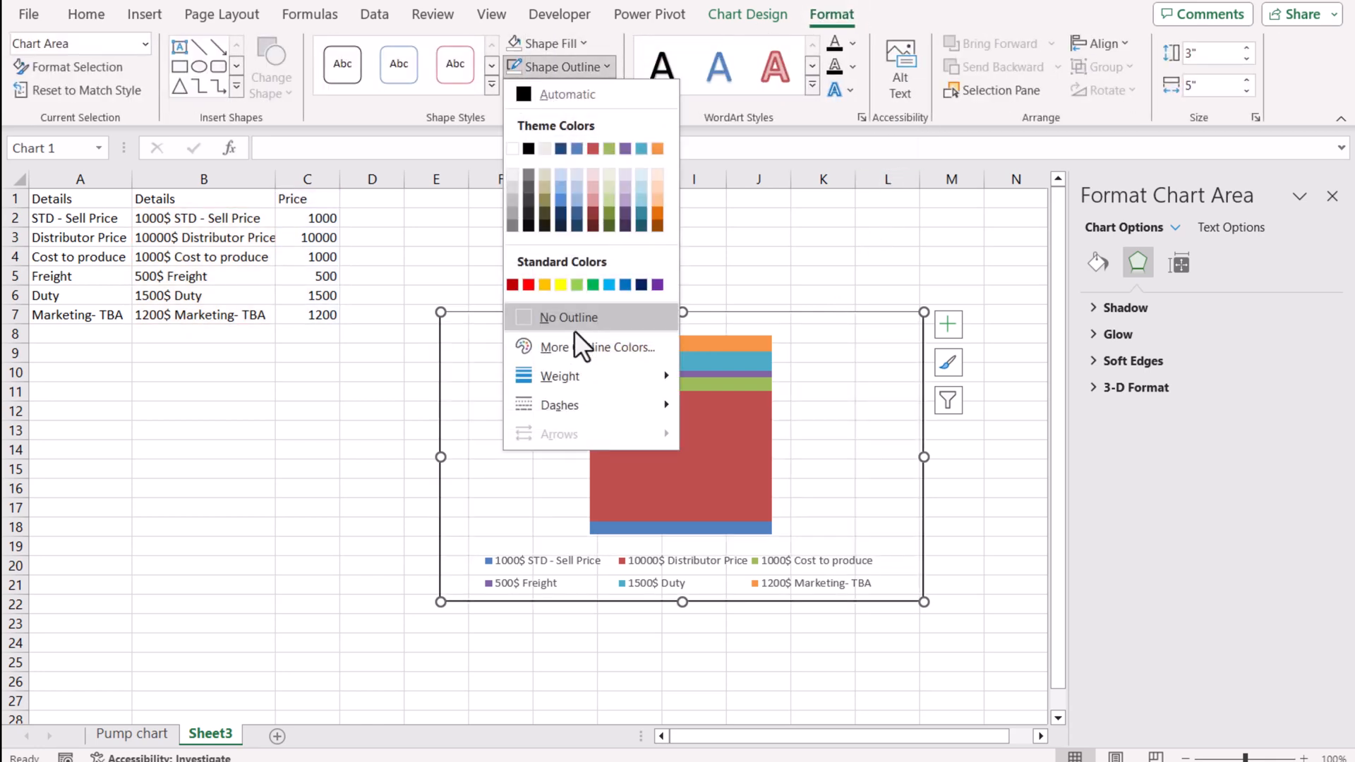
{"action": "left_click", "coordinate": [564, 312]}
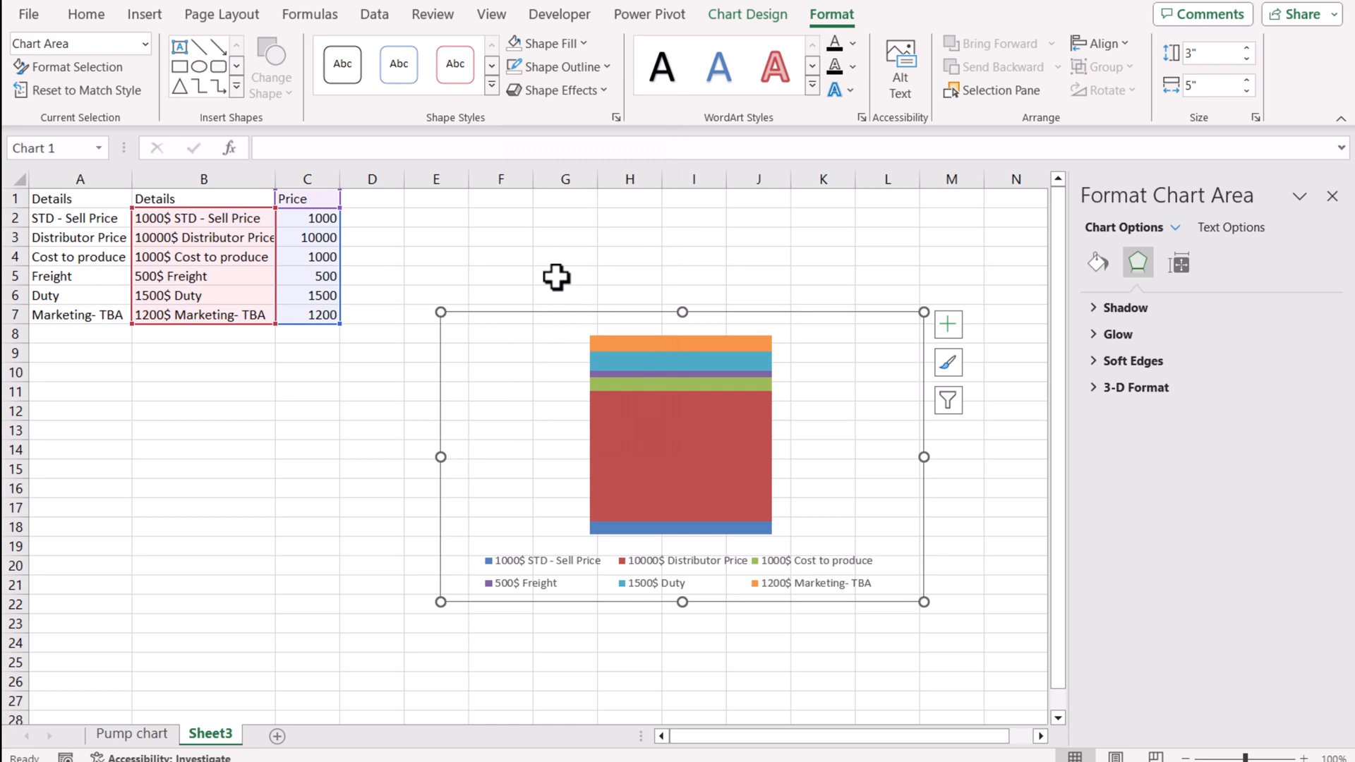
{"action": "left_click", "coordinate": [557, 277]}
- Set the Distributor Price in C3 to 1000
{"action": "left_click", "coordinate": [329, 239]}
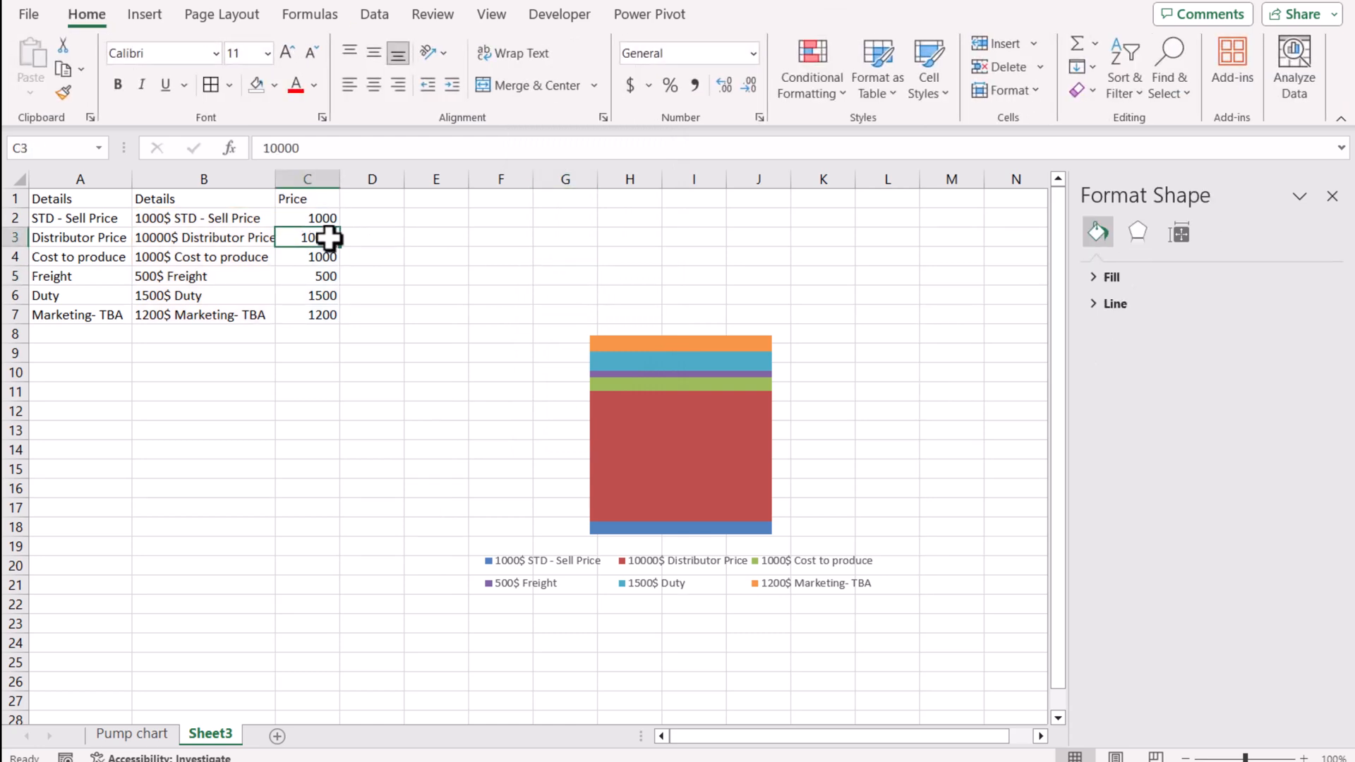
{"action": "type", "text": "1000"}
{"action": "key", "text": "Return"}
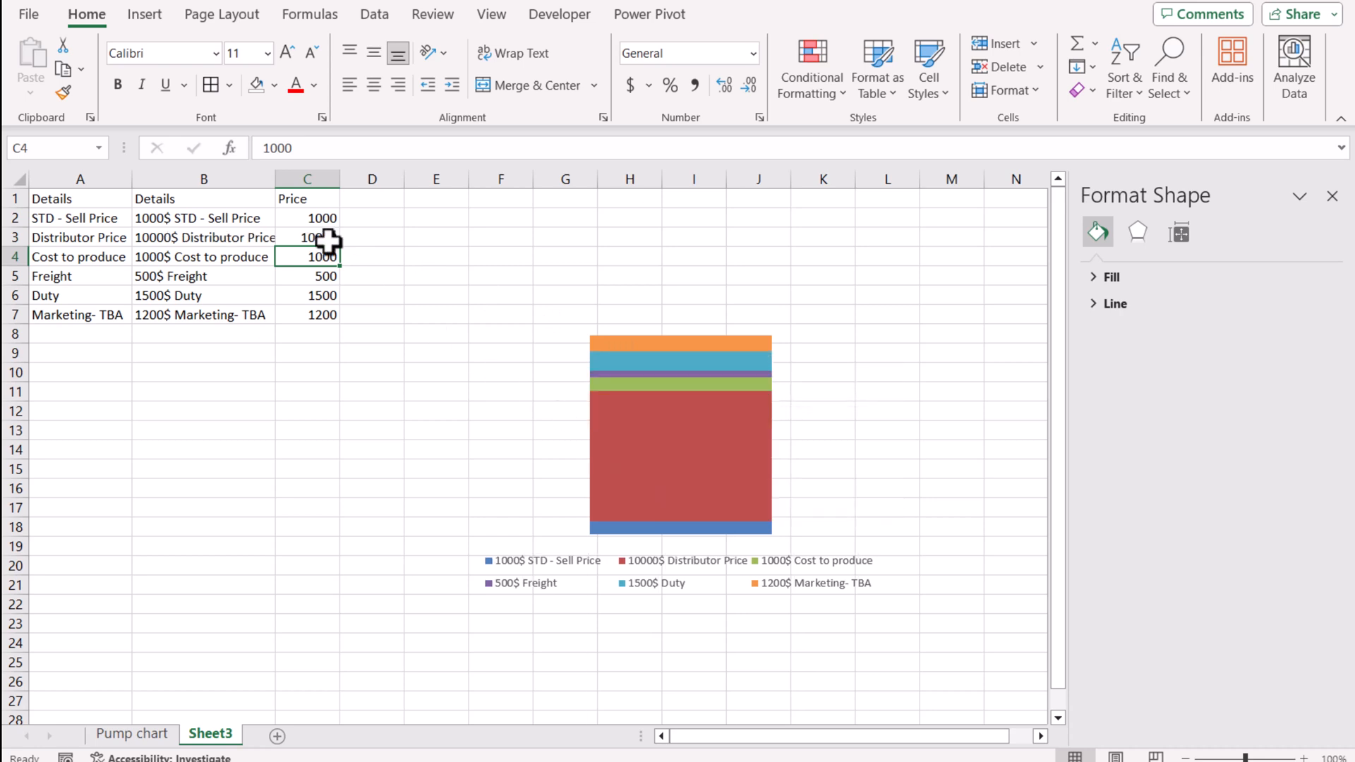
{"action": "left_click", "coordinate": [327, 241]}
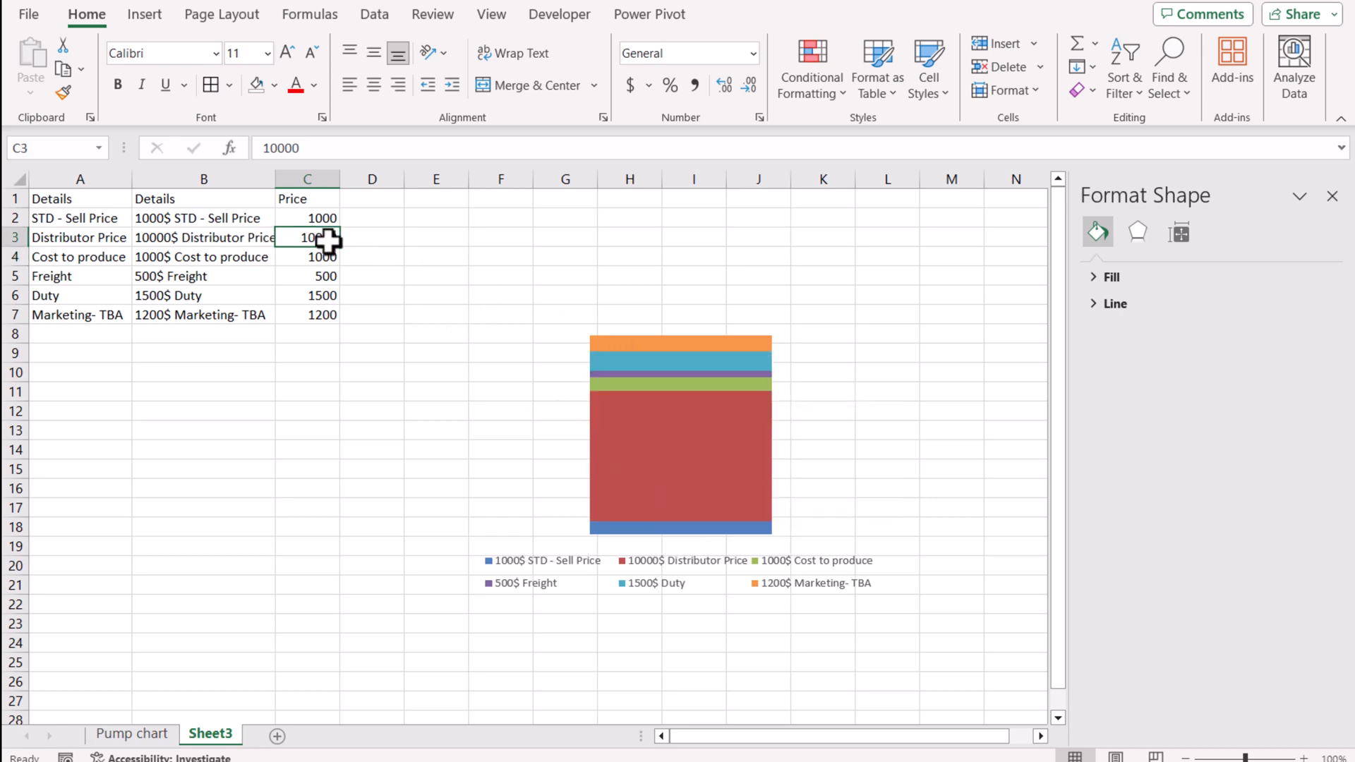
{"action": "double_click", "coordinate": [327, 241]}
{"action": "key", "text": "BackSpace"}
{"action": "key", "text": "Return"}
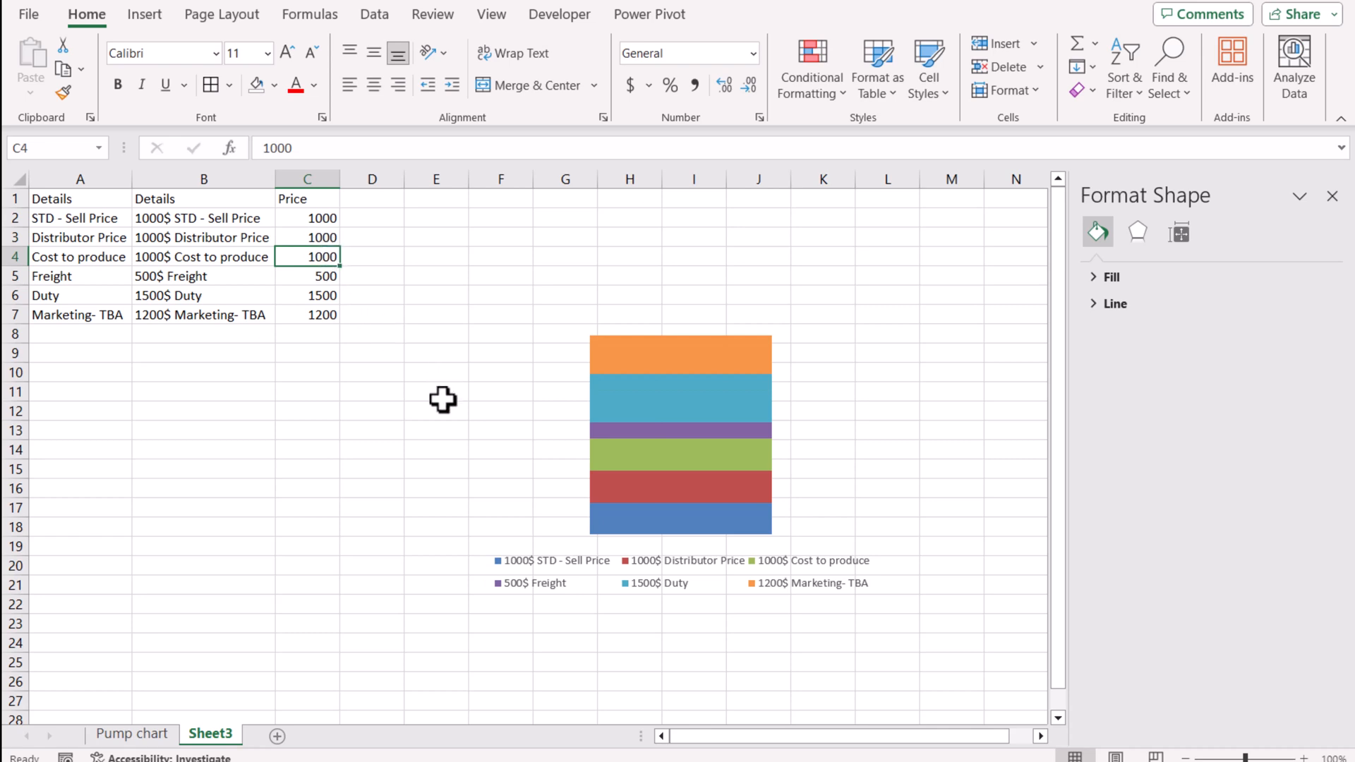
- Insert the pump picture from the Desktop folder on this device, placed over cells
{"action": "left_click", "coordinate": [132, 14]}
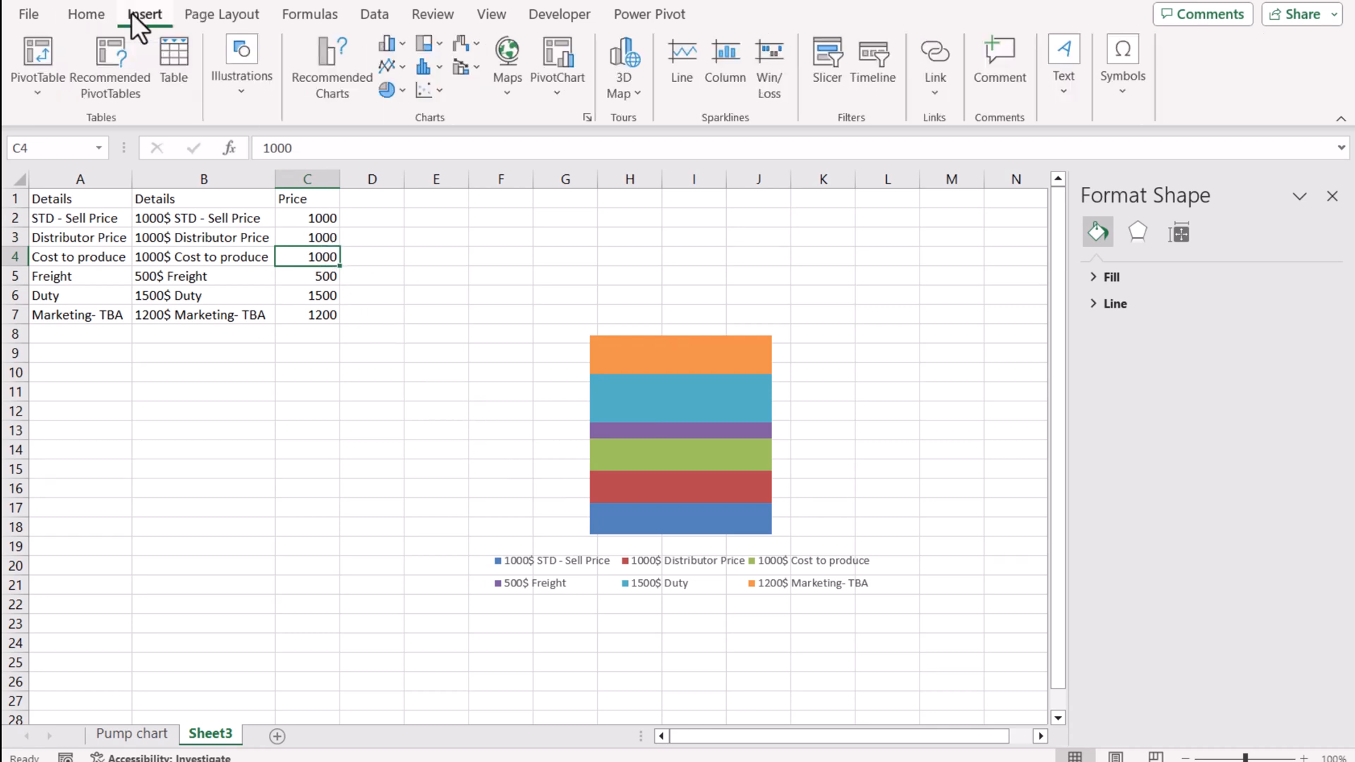
{"action": "left_click", "coordinate": [256, 100]}
{"action": "left_click", "coordinate": [235, 197]}
{"action": "mouse_move", "coordinate": [268, 244]}
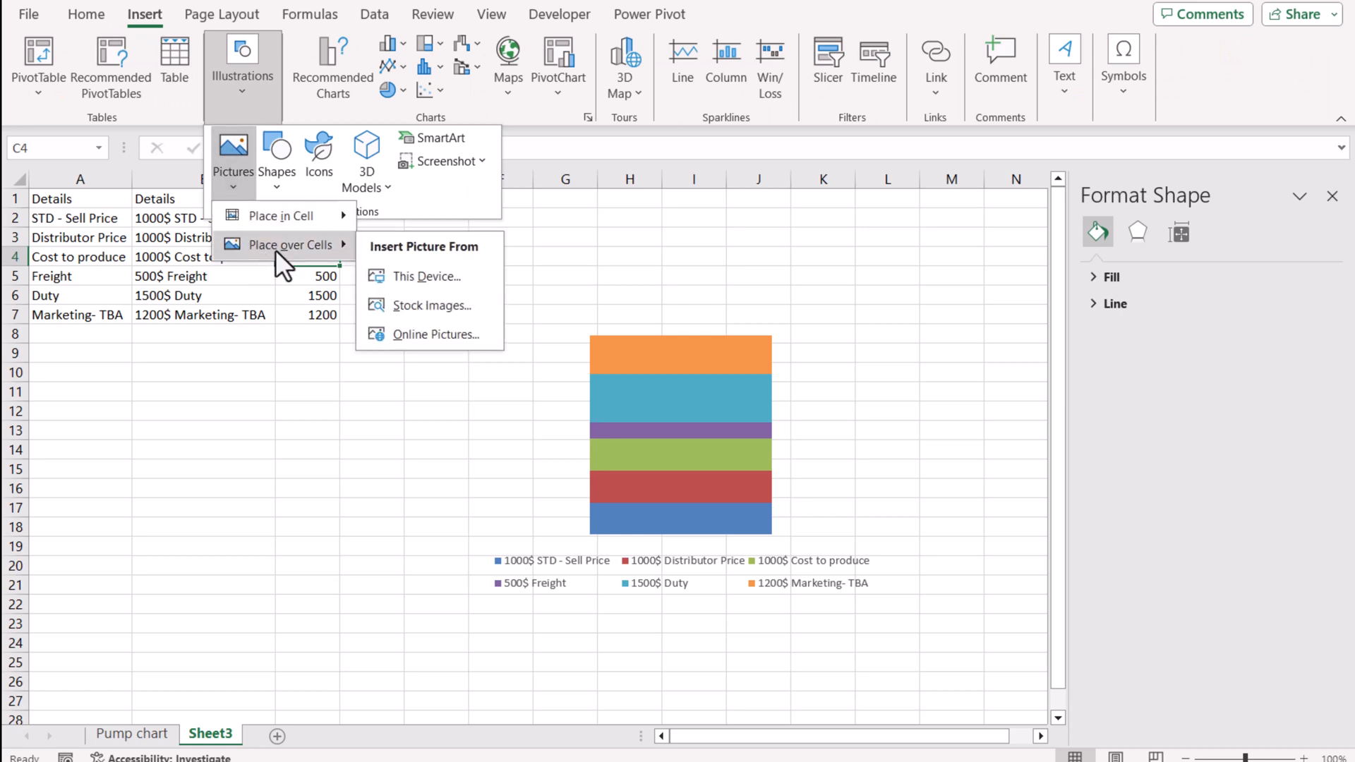
{"action": "left_click", "coordinate": [457, 275]}
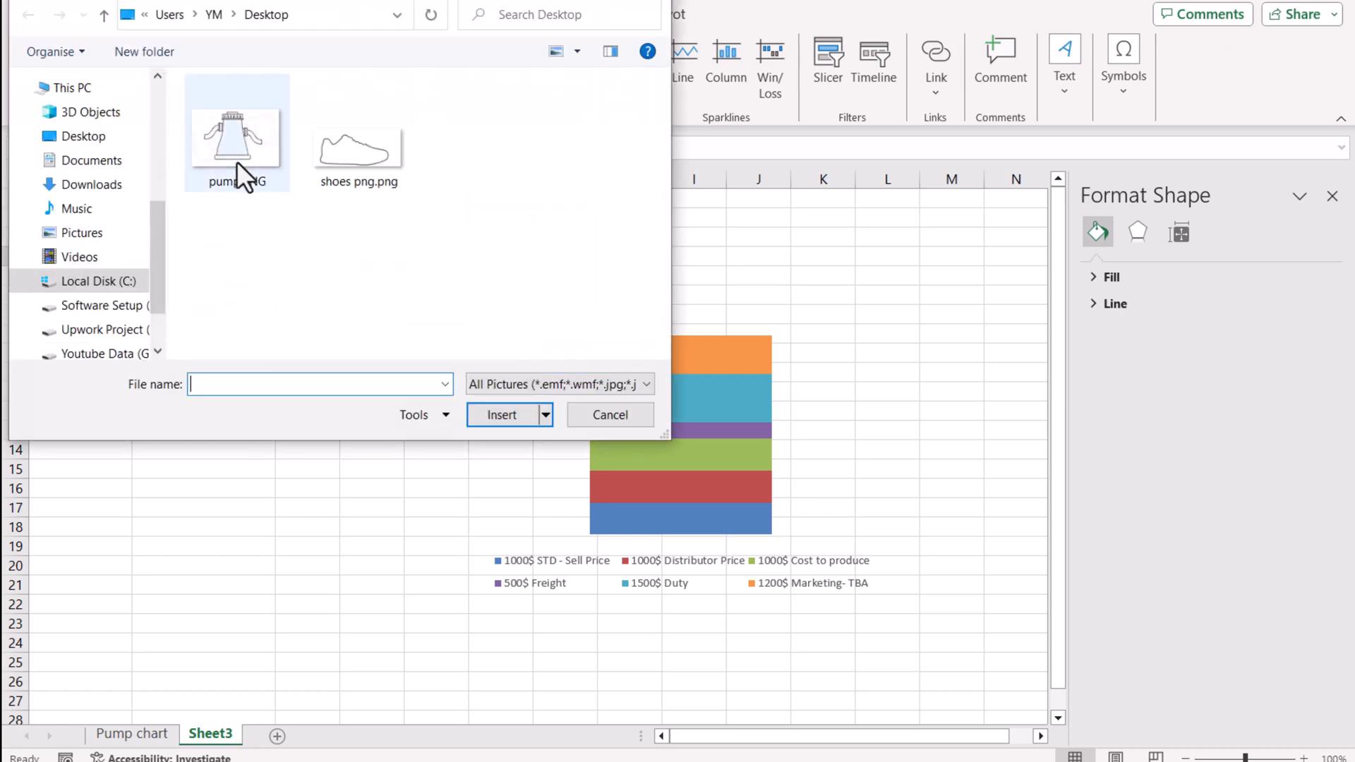
{"action": "left_click", "coordinate": [238, 158]}
{"action": "left_click", "coordinate": [514, 414]}
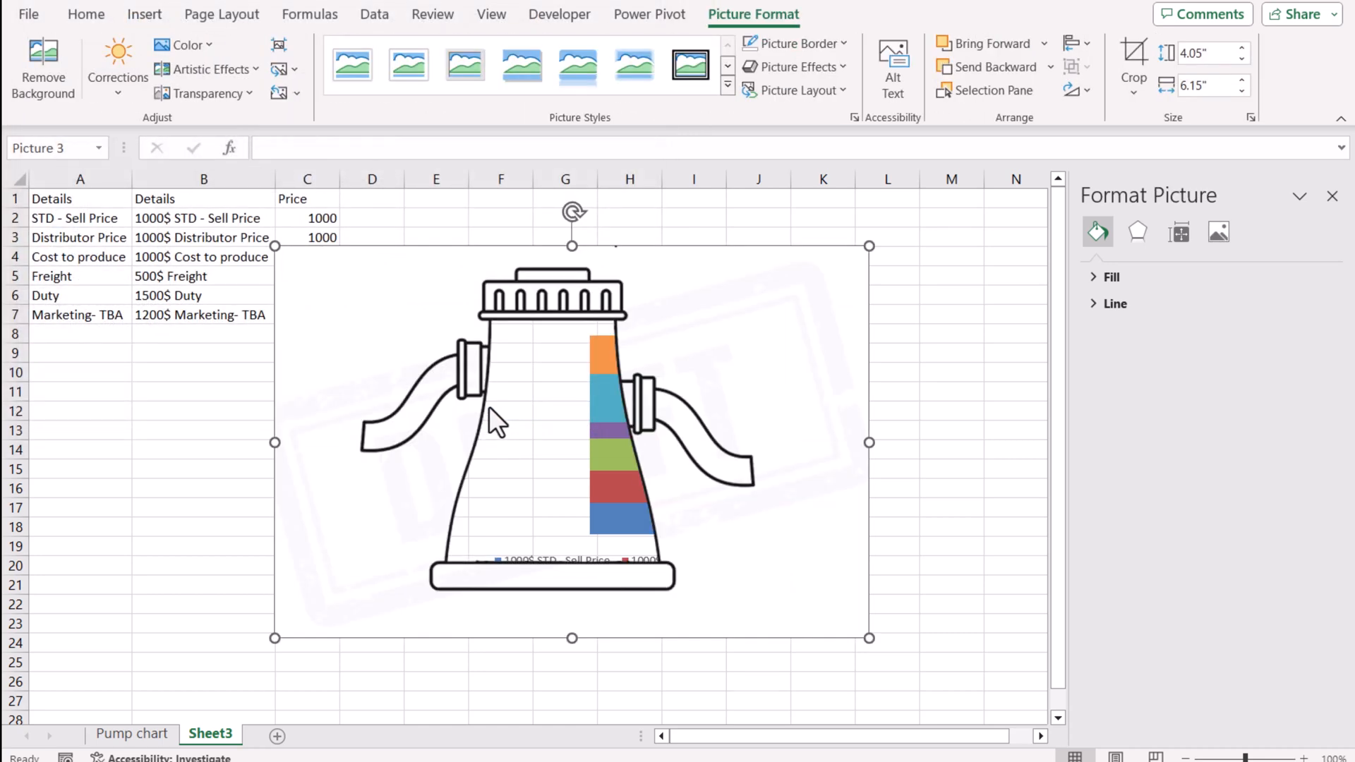
- Try the pump picture over the stacked column, then park it over columns A to C and shrink it to about 2.17" by 3.29"
{"action": "left_click_drag", "start_coordinate": [489, 408], "coordinate": [467, 399]}
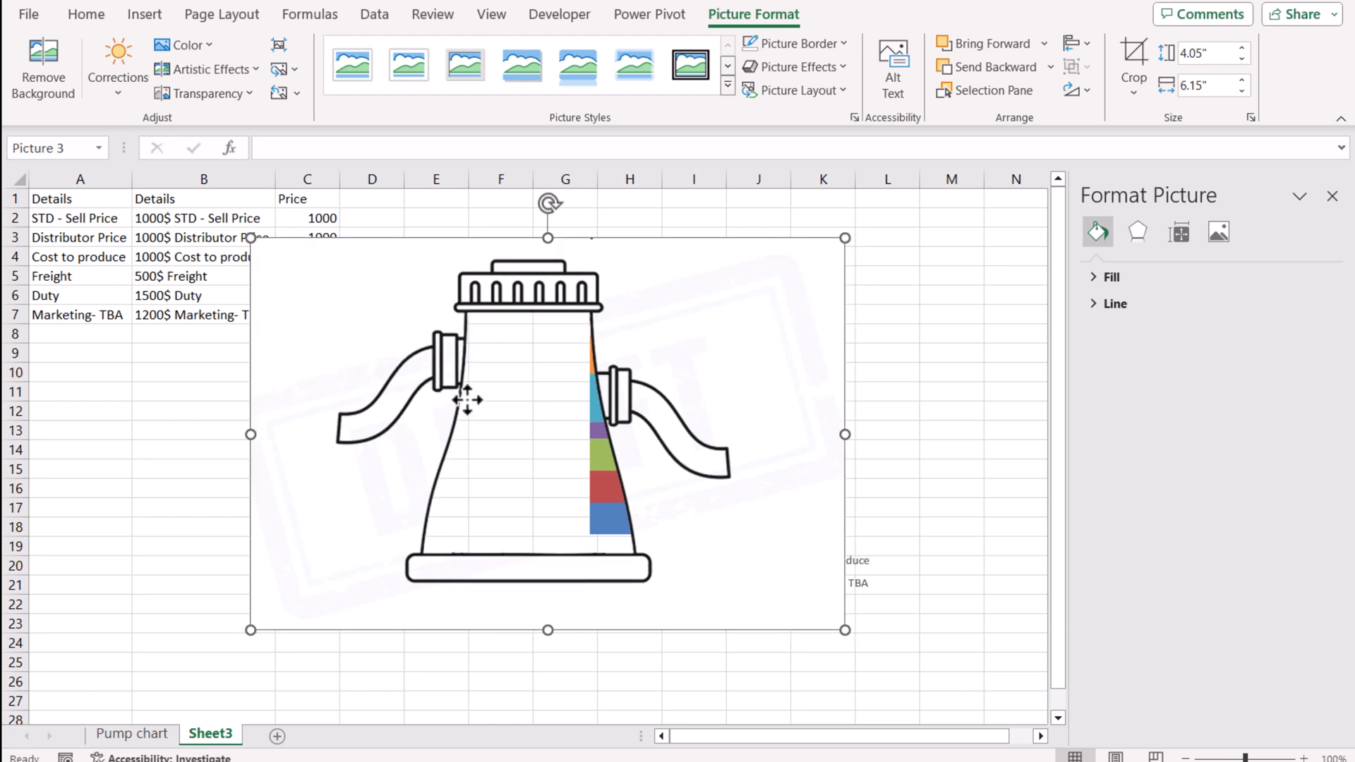
{"action": "left_click_drag", "start_coordinate": [477, 399], "coordinate": [609, 419]}
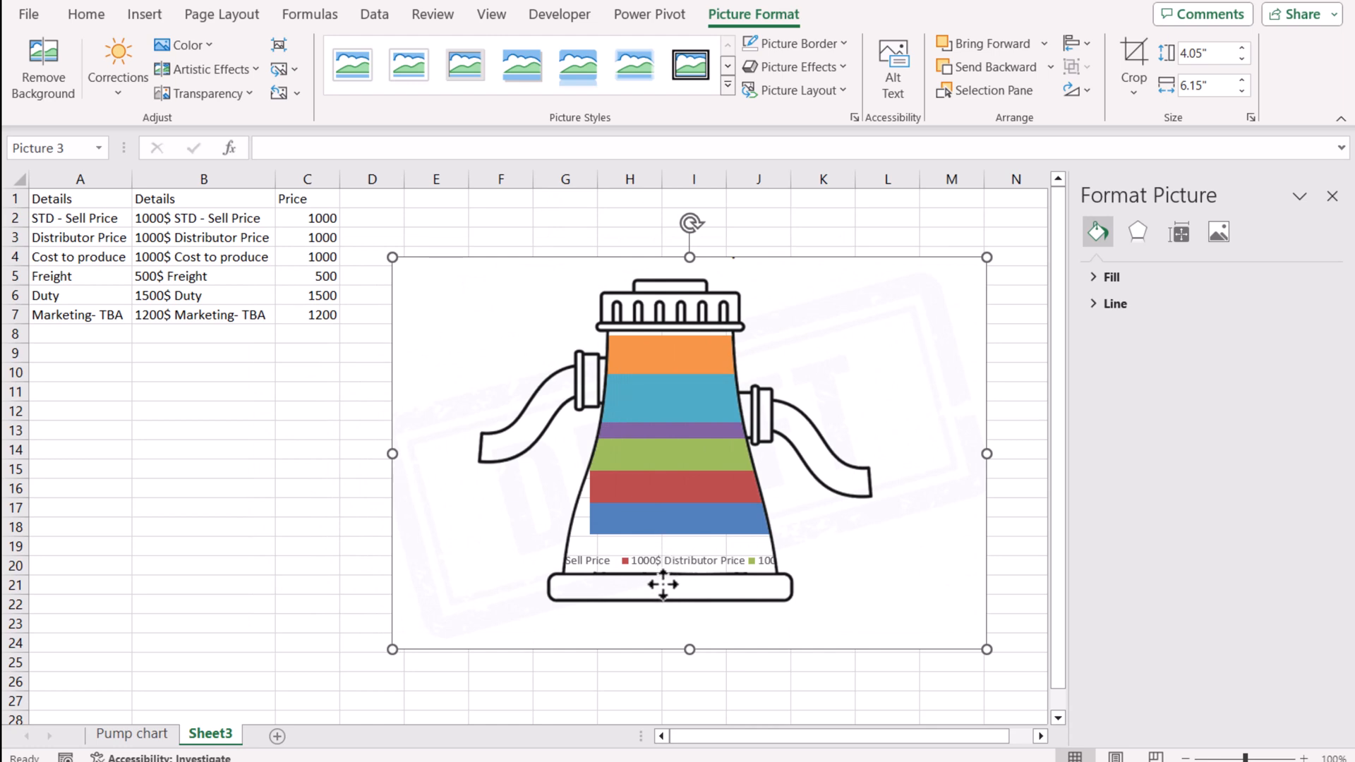
{"action": "left_click_drag", "start_coordinate": [846, 599], "coordinate": [472, 493]}
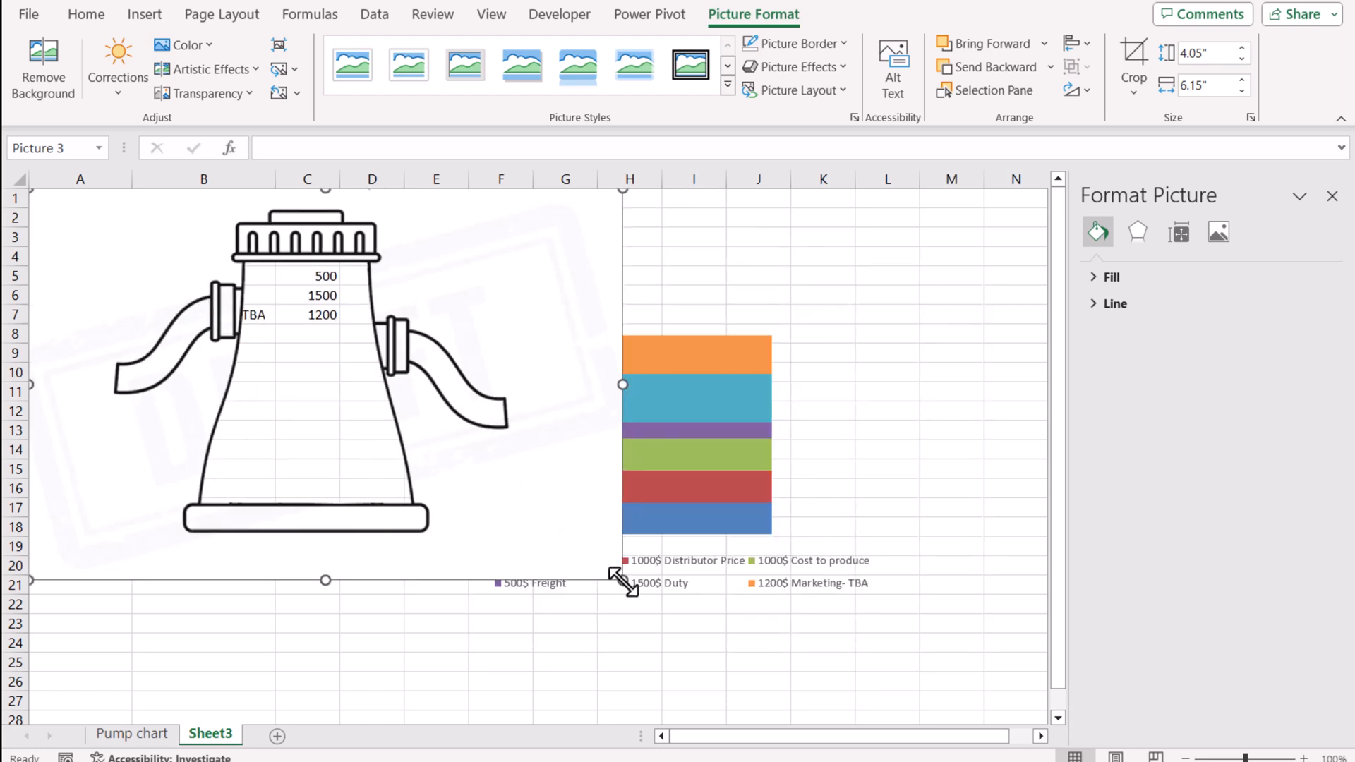
{"action": "left_click_drag", "start_coordinate": [622, 580], "coordinate": [325, 399]}
- Stretch the chart area down to about row 32 and shorten the plot area to end at row 21, leaving a gap above the legend
{"action": "left_click", "coordinate": [535, 479]}
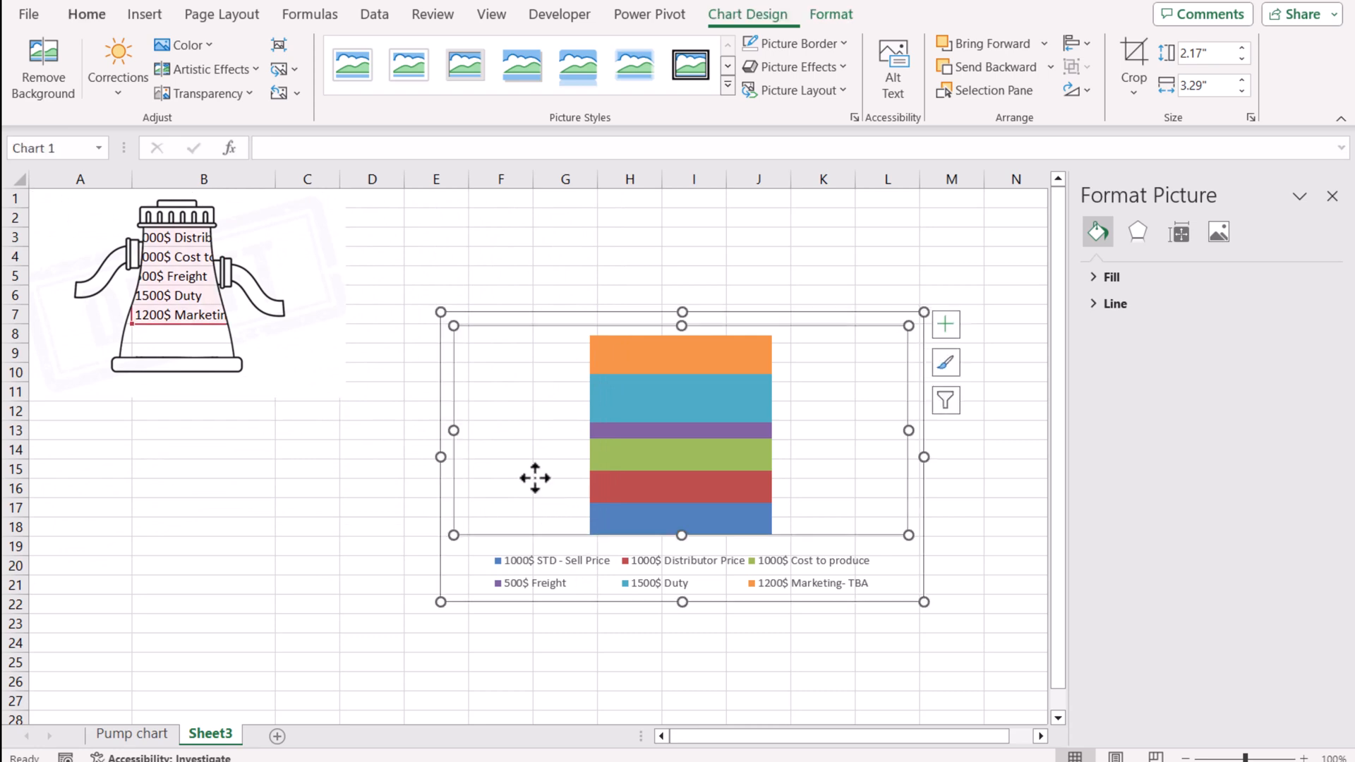
{"action": "scroll", "coordinate": [605, 539], "scroll_direction": "down", "scroll_amount": 2}
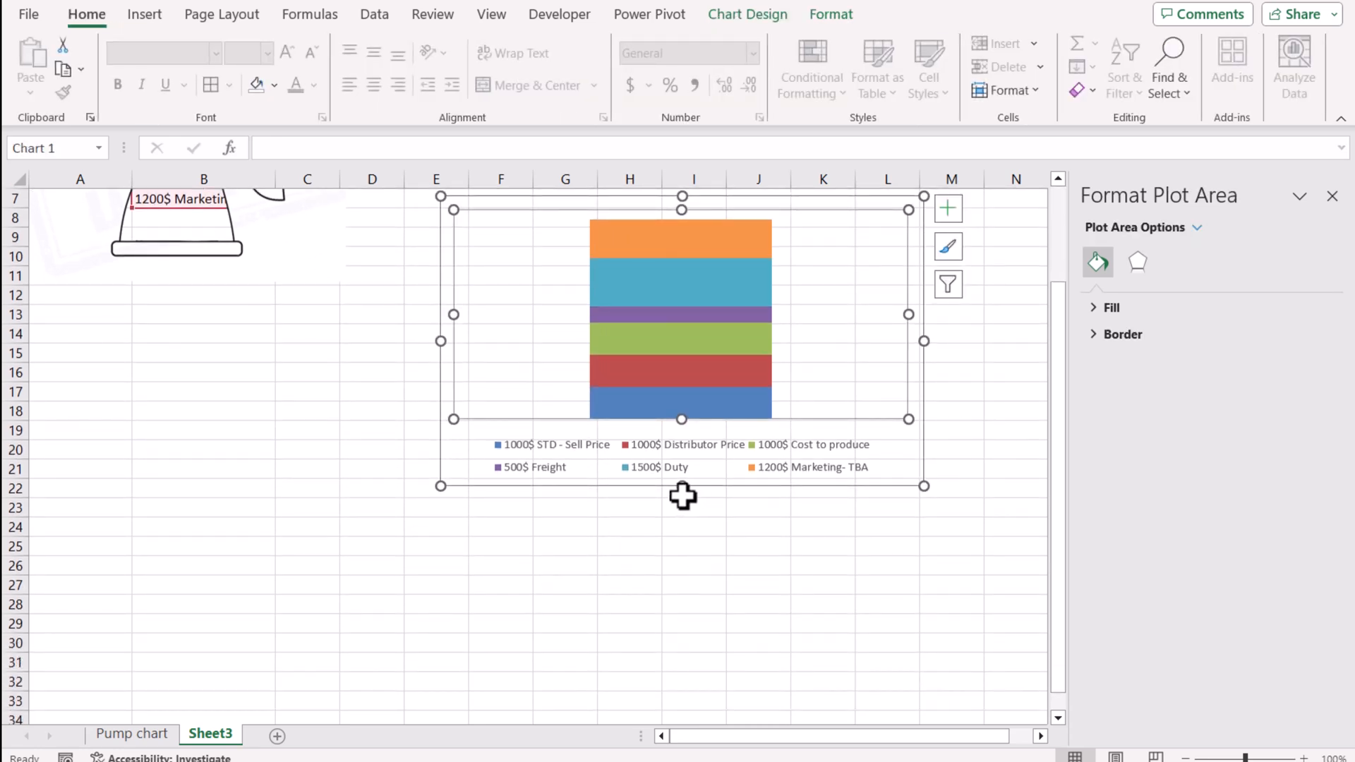
{"action": "left_click_drag", "start_coordinate": [681, 487], "coordinate": [681, 690]}
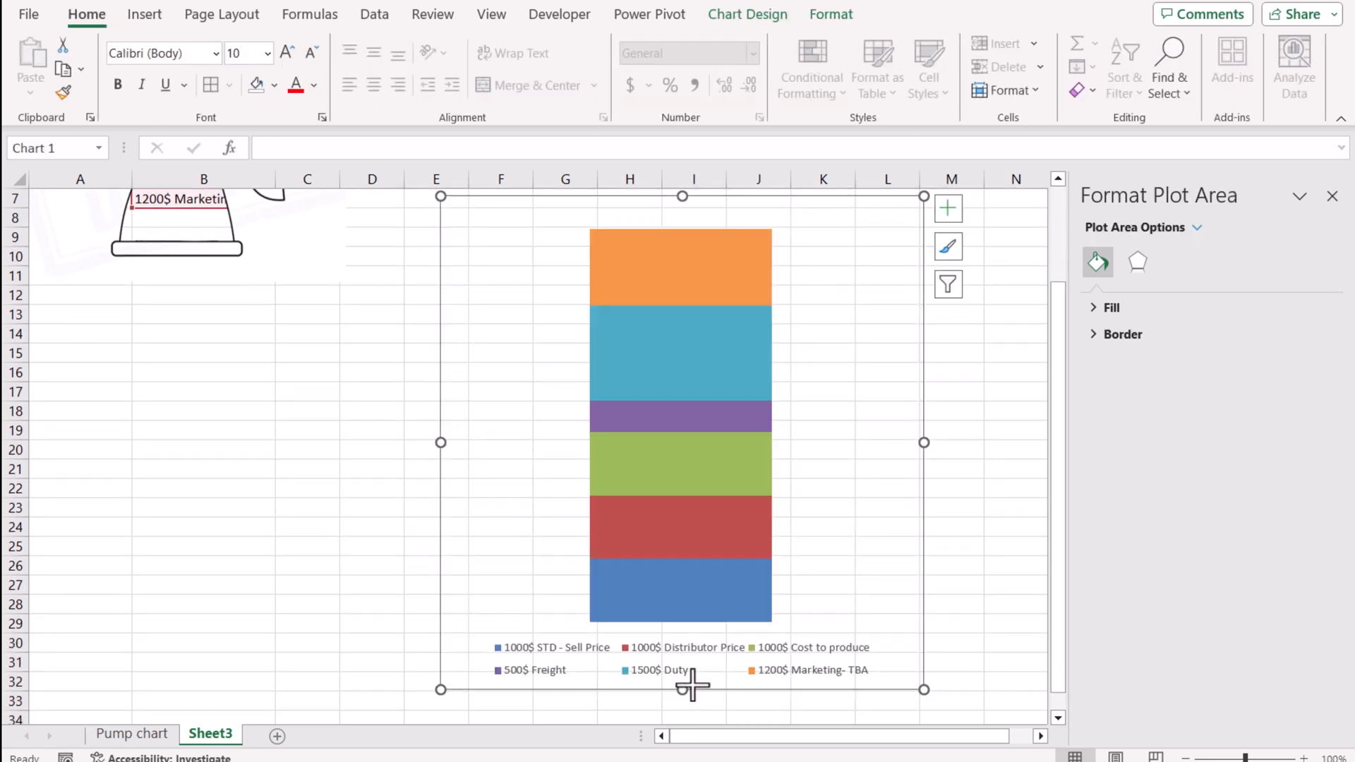
{"action": "left_click", "coordinate": [686, 645]}
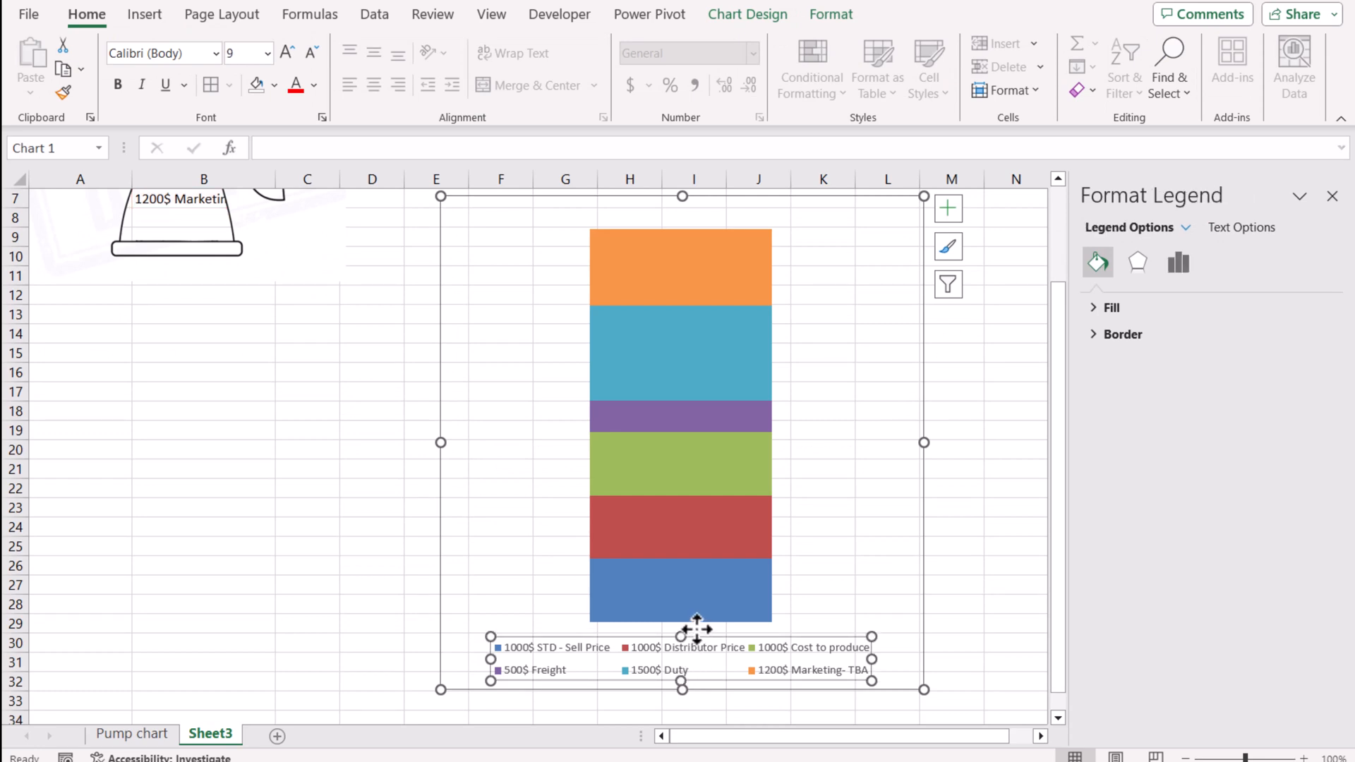
{"action": "left_click", "coordinate": [793, 629]}
{"action": "left_click", "coordinate": [793, 622]}
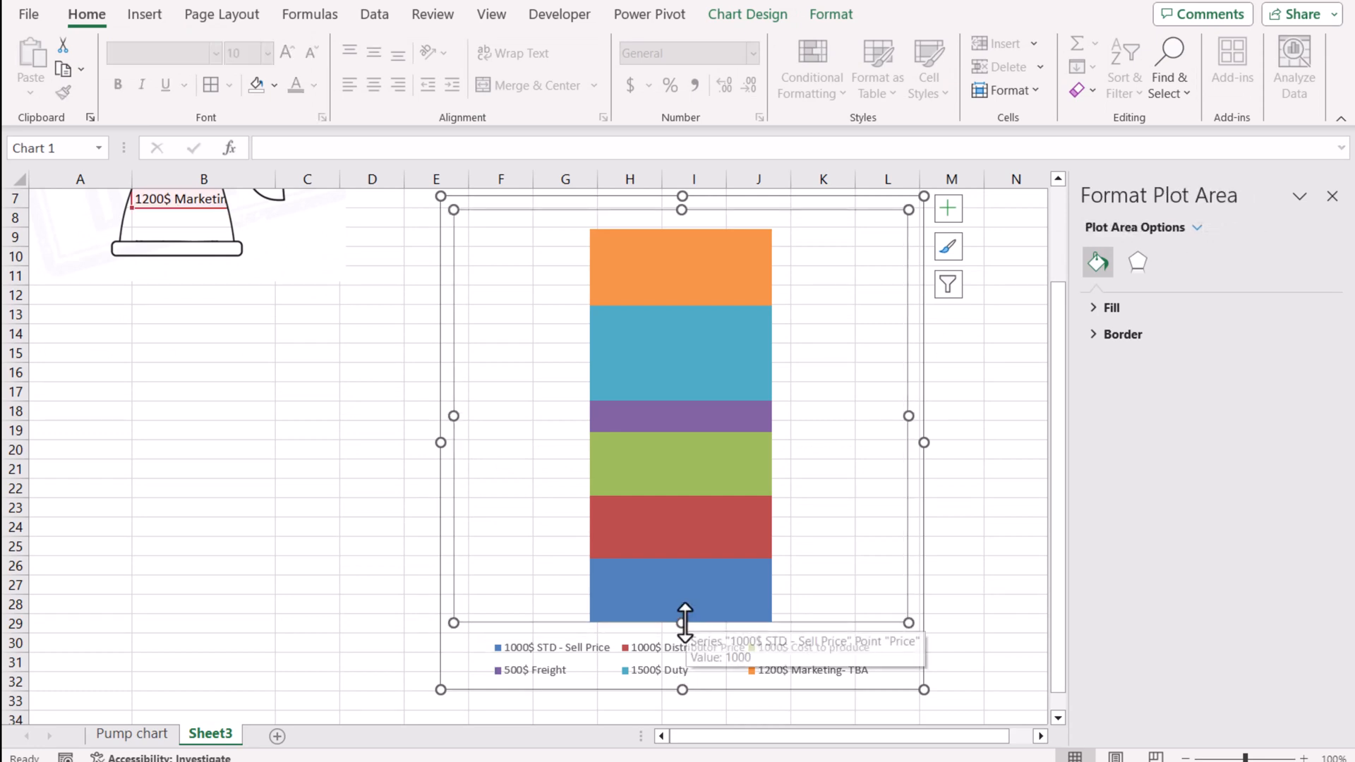
{"action": "left_click_drag", "start_coordinate": [690, 528], "coordinate": [686, 471]}
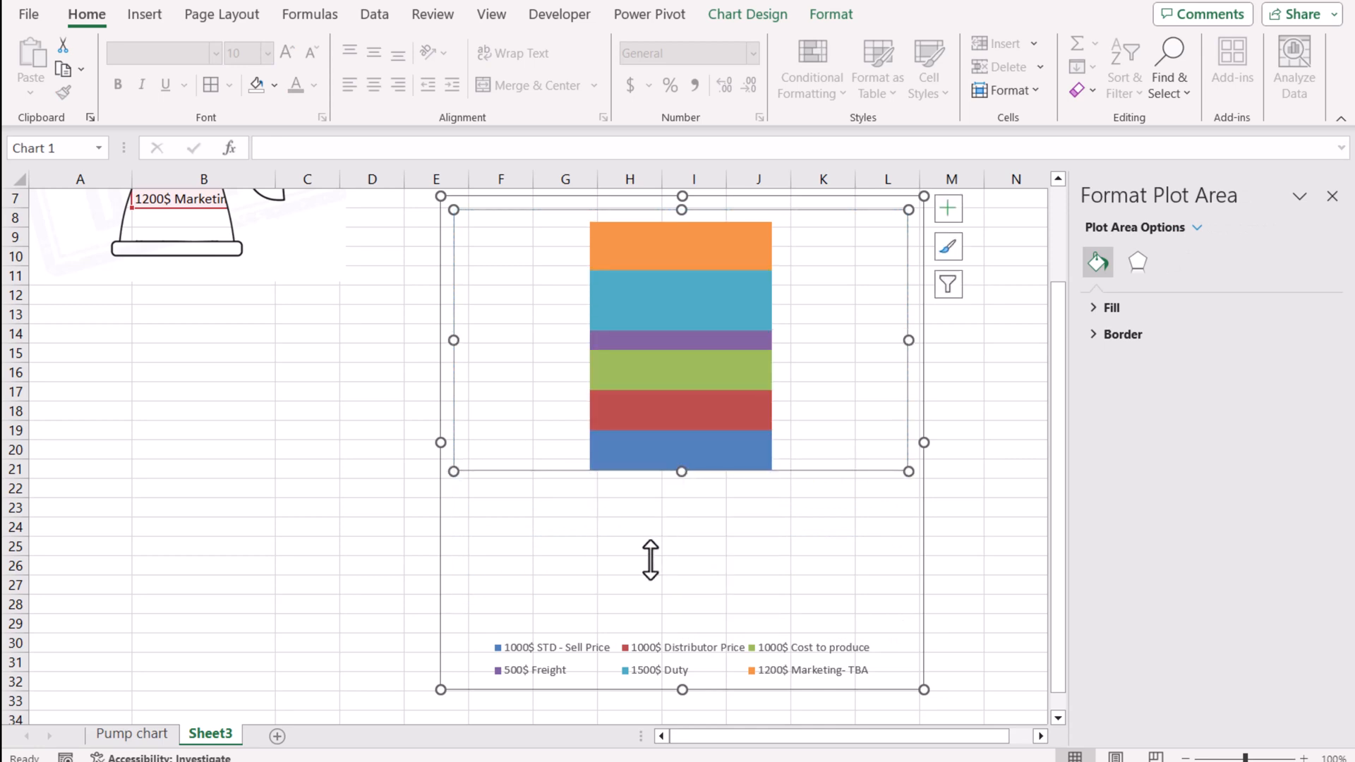
{"action": "left_click", "coordinate": [297, 580]}
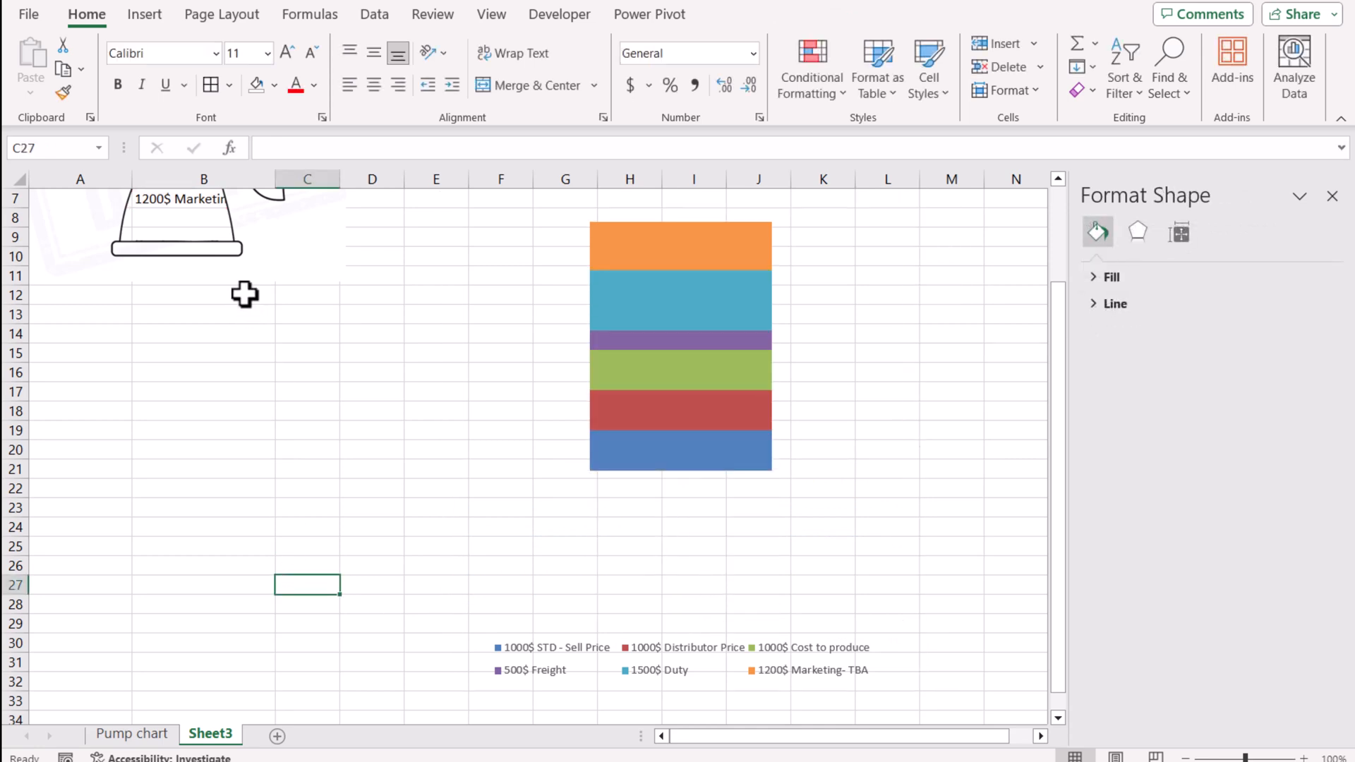
- Move the pump picture over the stacked column and resize it to about rows 5–21, so the pump body frames the coloured bands
{"action": "left_click", "coordinate": [250, 273]}
{"action": "left_click_drag", "start_coordinate": [250, 272], "coordinate": [757, 382]}
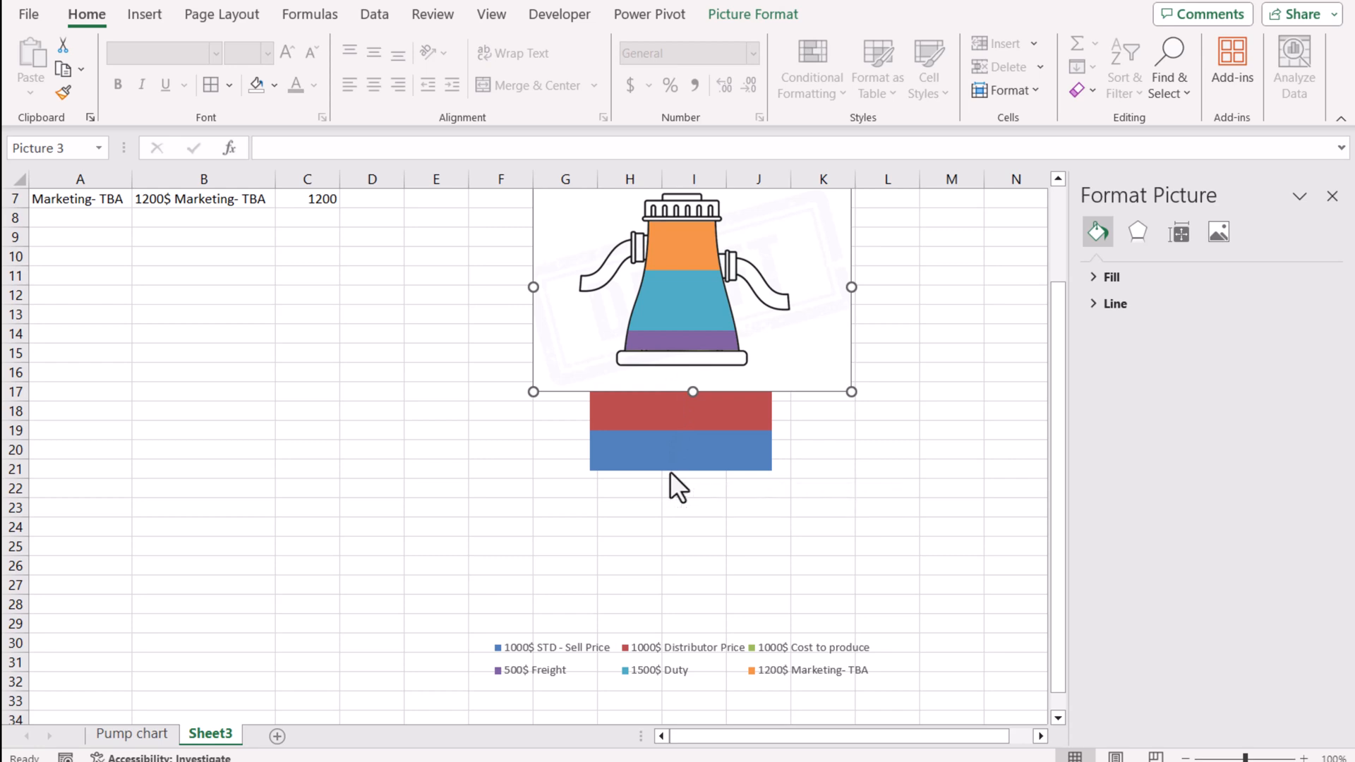
{"action": "scroll", "coordinate": [891, 445], "scroll_direction": "up", "scroll_amount": 1}
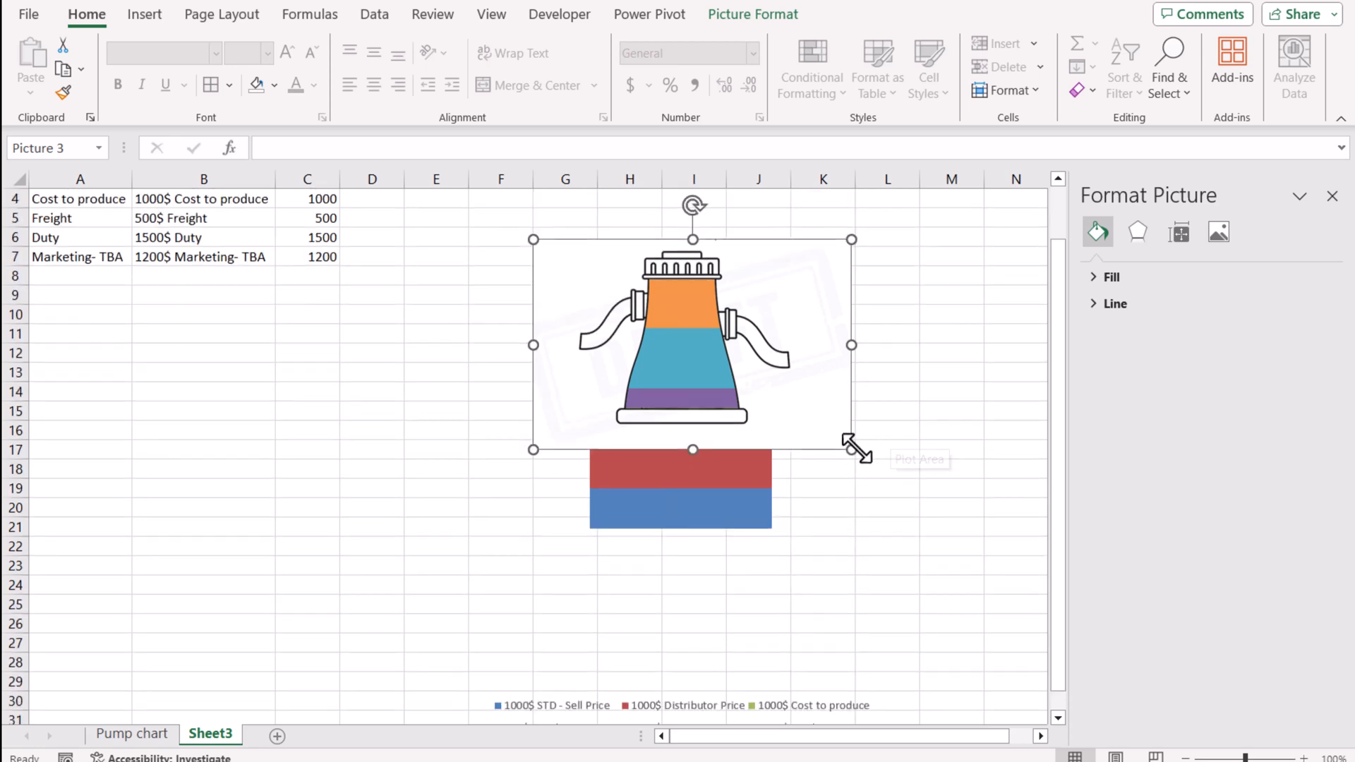
{"action": "left_click_drag", "start_coordinate": [852, 450], "coordinate": [984, 609]}
{"action": "left_click_drag", "start_coordinate": [849, 544], "coordinate": [874, 565]}
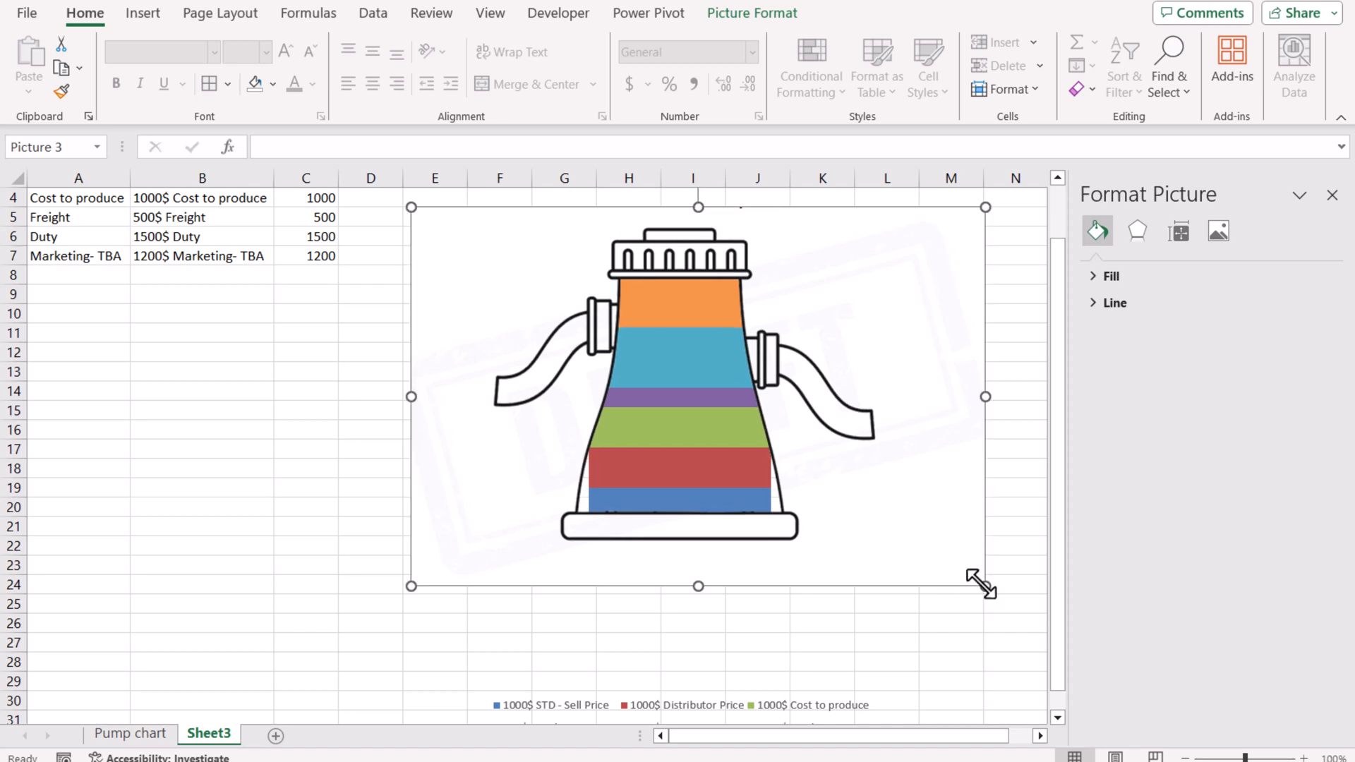
{"action": "left_click_drag", "start_coordinate": [986, 586], "coordinate": [931, 549]}
{"action": "left_click_drag", "start_coordinate": [856, 519], "coordinate": [896, 529]}
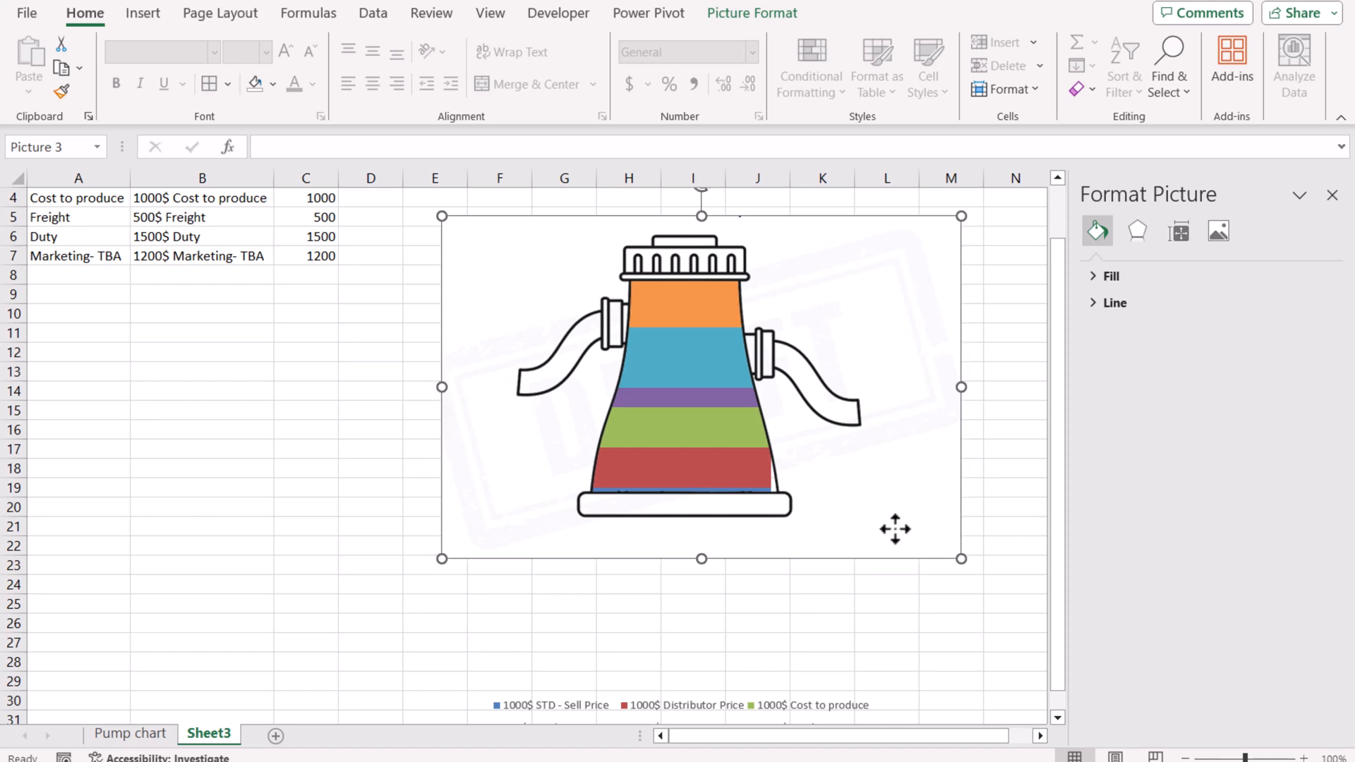
{"action": "left_click_drag", "start_coordinate": [957, 563], "coordinate": [920, 532]}
{"action": "left_click_drag", "start_coordinate": [851, 495], "coordinate": [864, 498]}
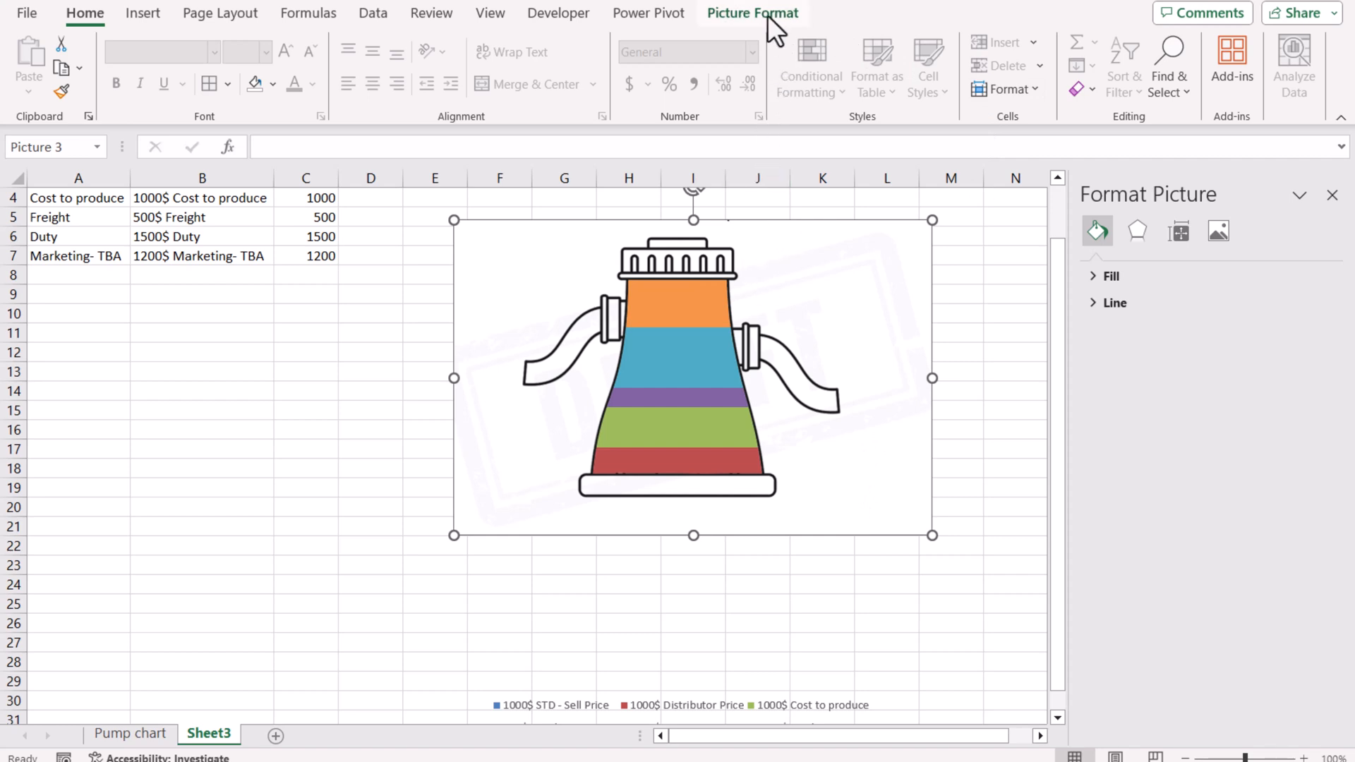
- Set the chart area's height to 4.1" so all stacked bands fit inside the pump body above its base
{"action": "left_click", "coordinate": [724, 586]}
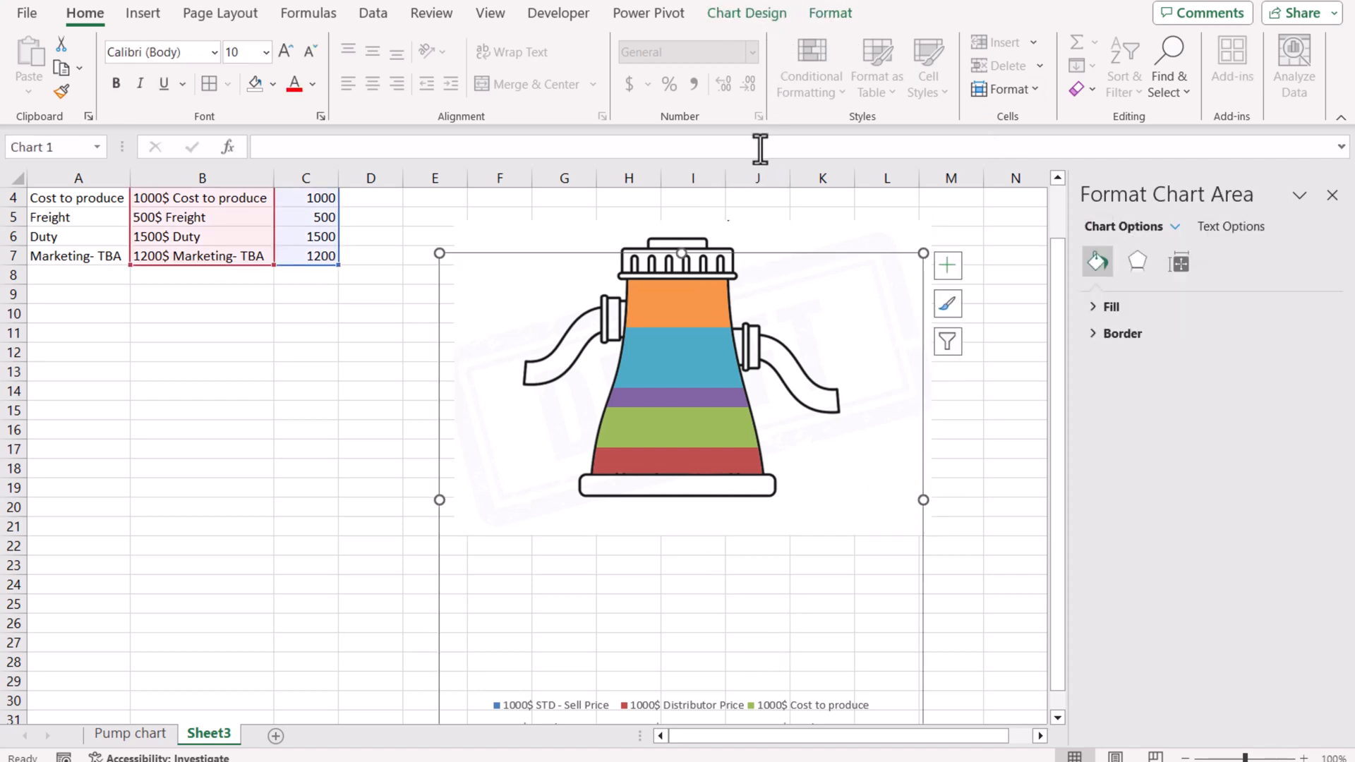
{"action": "left_click", "coordinate": [833, 14]}
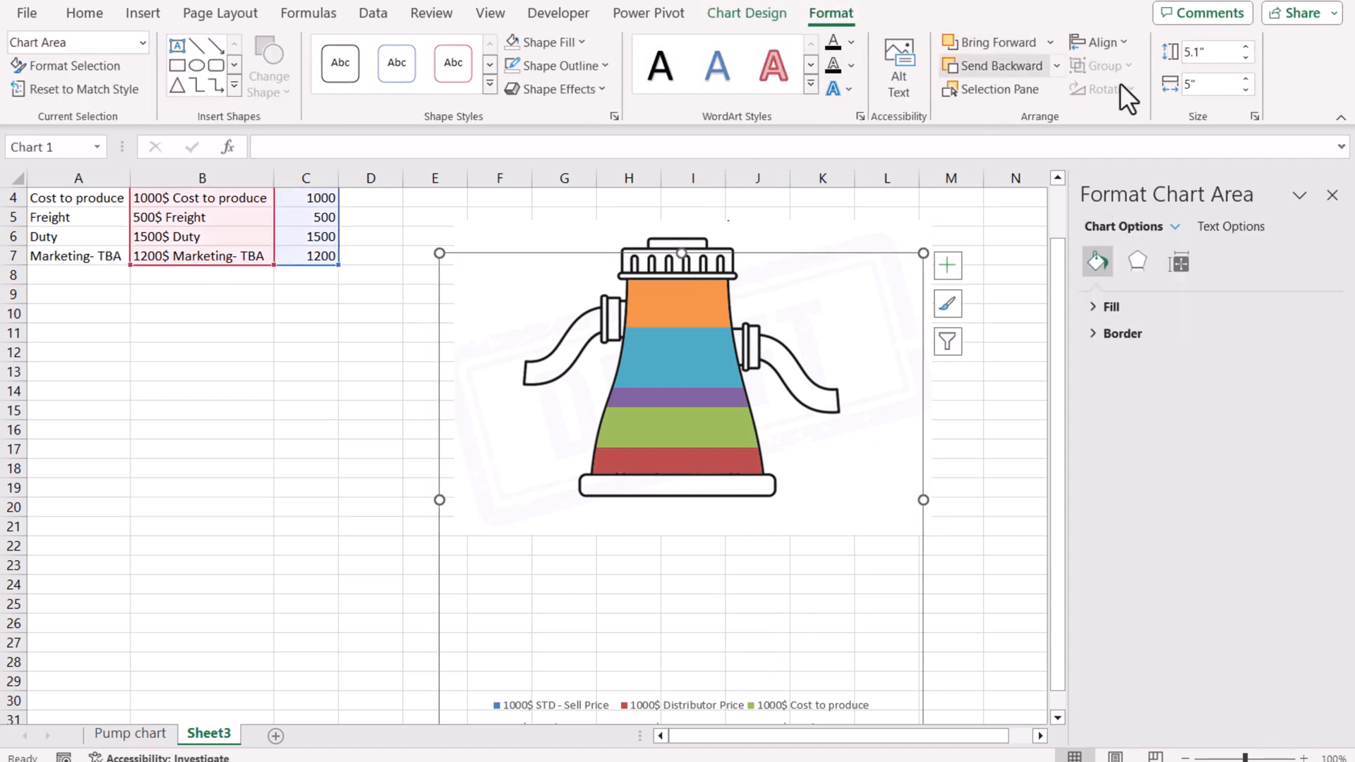
{"action": "left_click", "coordinate": [1246, 57]}
{"action": "left_click", "coordinate": [1247, 57]}
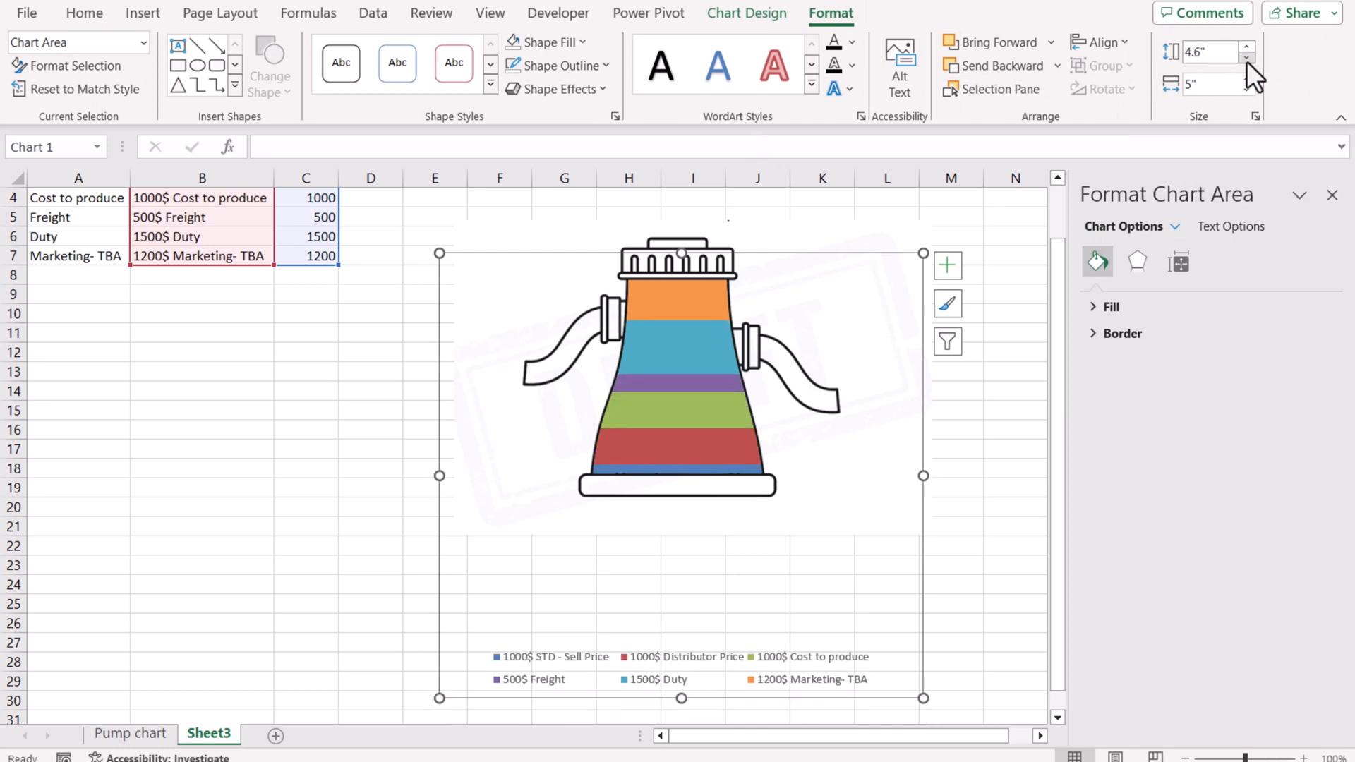
{"action": "left_click", "coordinate": [1246, 57]}
{"action": "left_click", "coordinate": [1247, 57]}
{"action": "left_click", "coordinate": [1246, 57]}
{"action": "left_click", "coordinate": [1247, 57]}
{"action": "left_click", "coordinate": [1247, 57]}
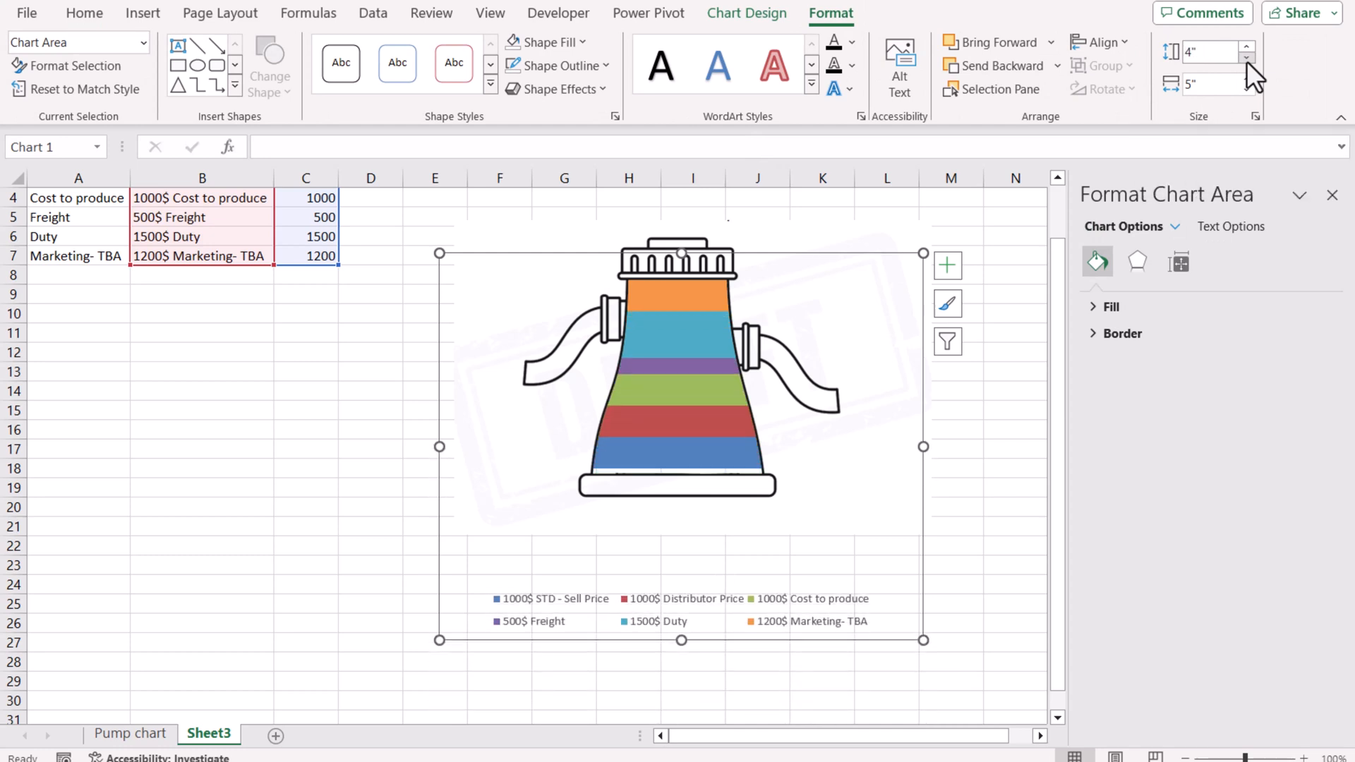
{"action": "left_click", "coordinate": [1246, 47]}
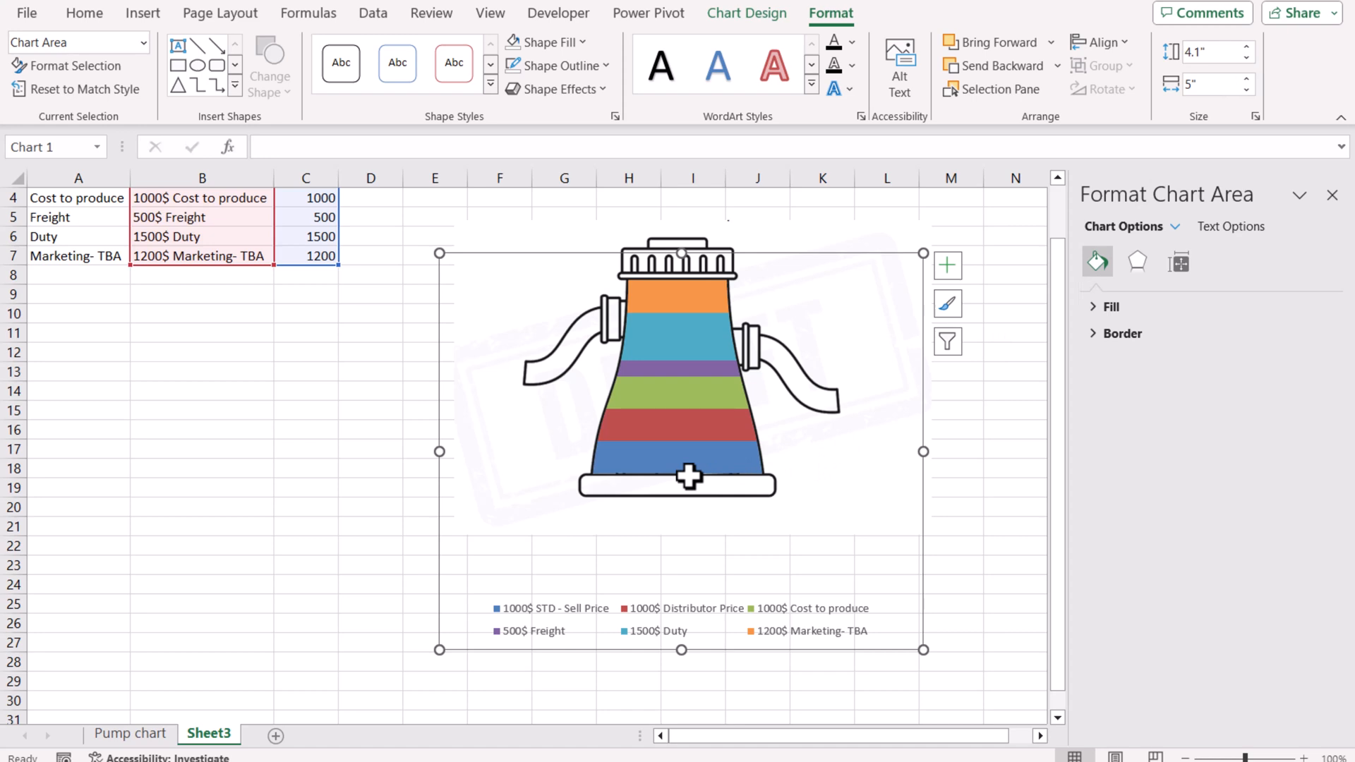
- Set the STD - Sell Price in C2 to 500
{"action": "left_click", "coordinate": [974, 442]}
{"action": "scroll", "coordinate": [447, 432], "scroll_direction": "up", "scroll_amount": 1}
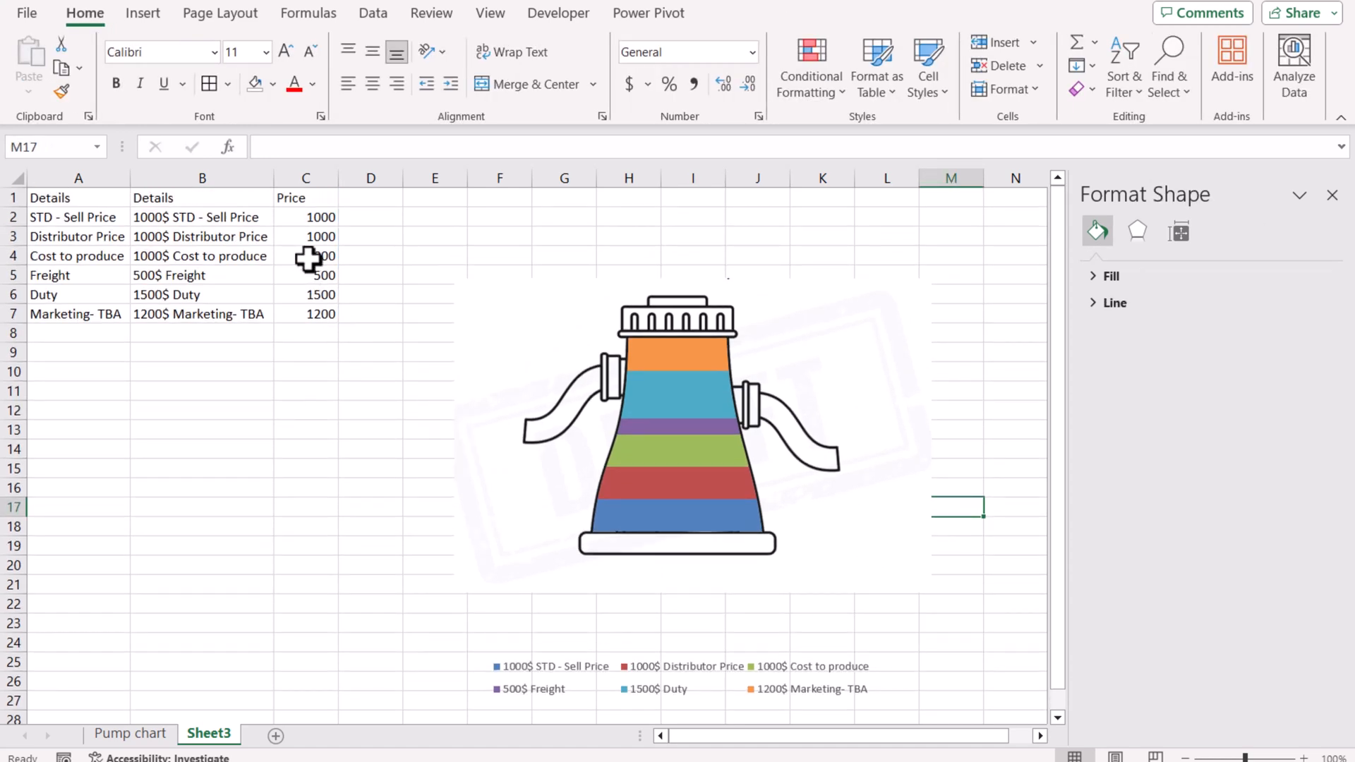
{"action": "left_click", "coordinate": [314, 221]}
{"action": "type", "text": "5"}
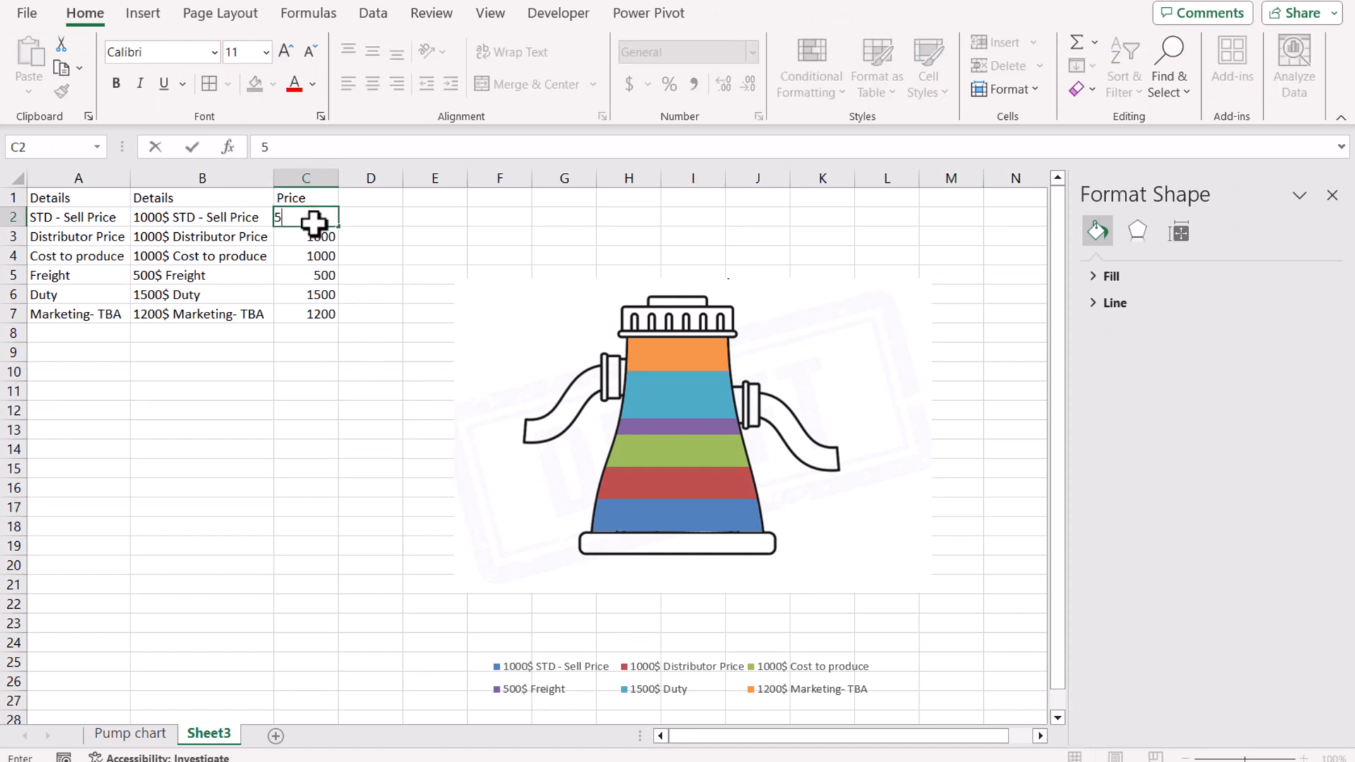
{"action": "key", "text": "Return"}
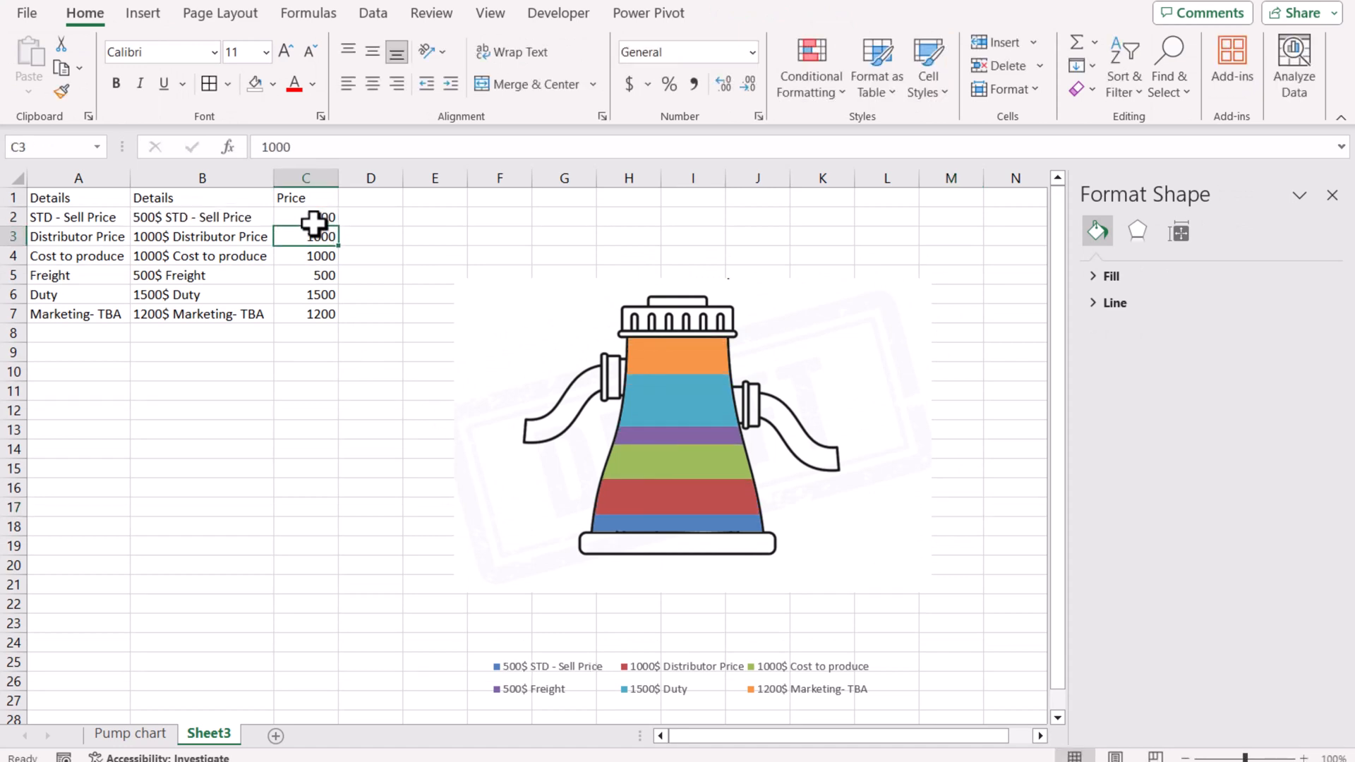
- Set the Duty price in C6 to 3000
{"action": "left_click", "coordinate": [320, 296]}
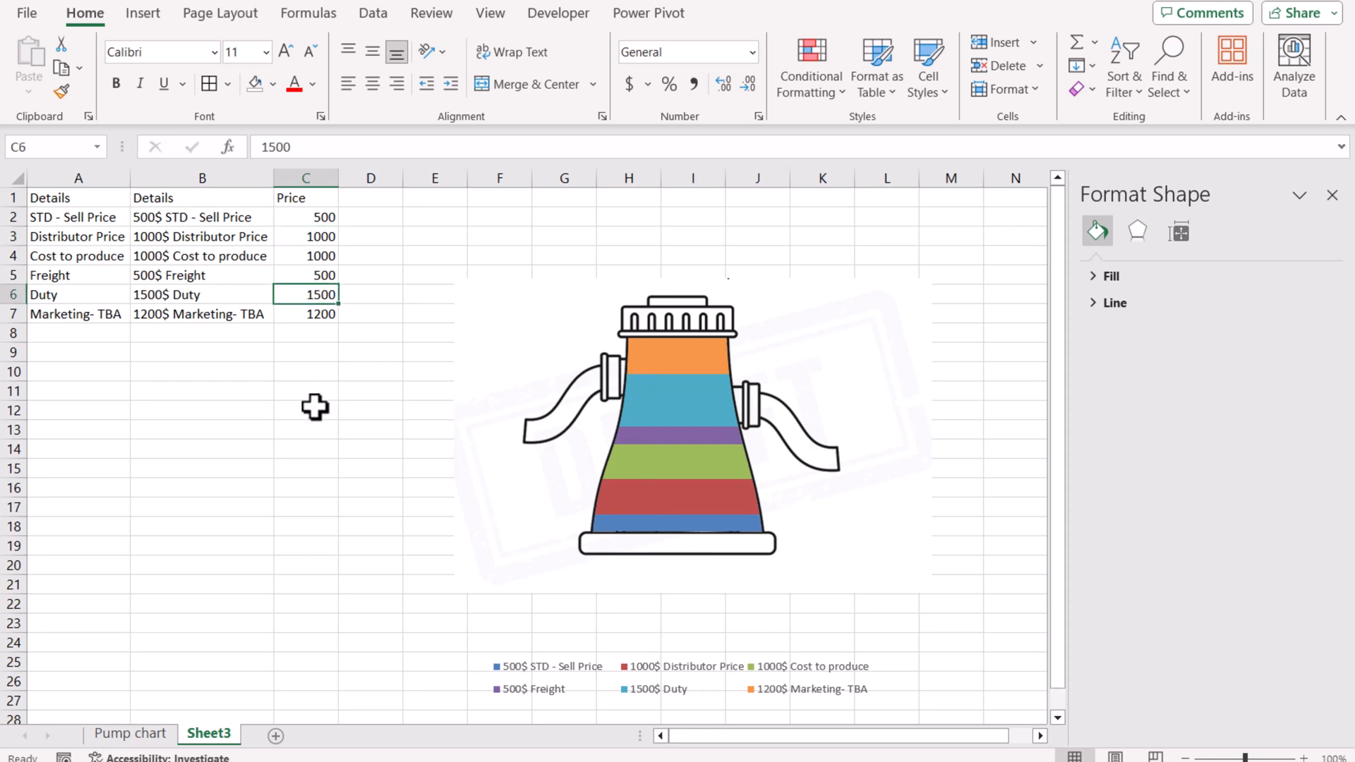
{"action": "type", "text": "3000"}
{"action": "key", "text": "Return"}
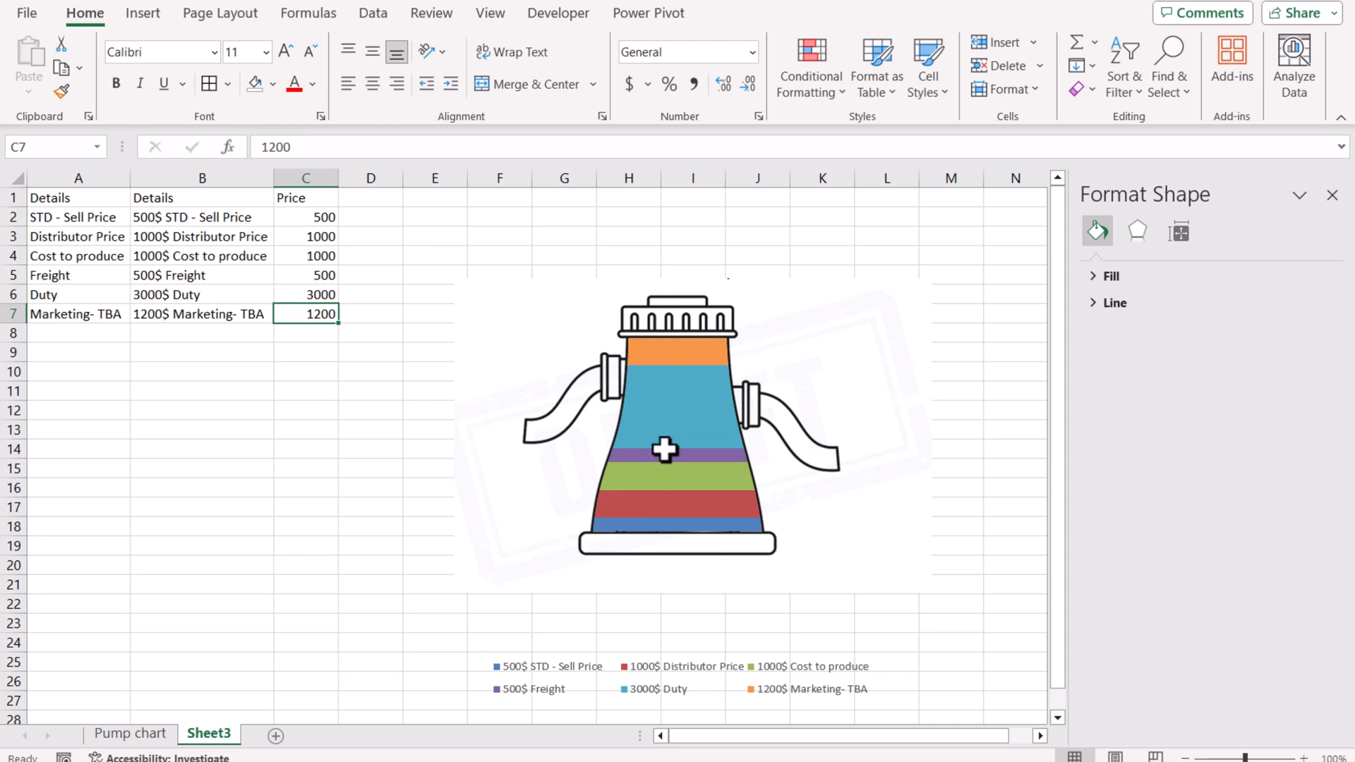
- Extend the chart legend upward and enlarge its text so the entries form three rows of two
{"action": "left_click", "coordinate": [564, 672]}
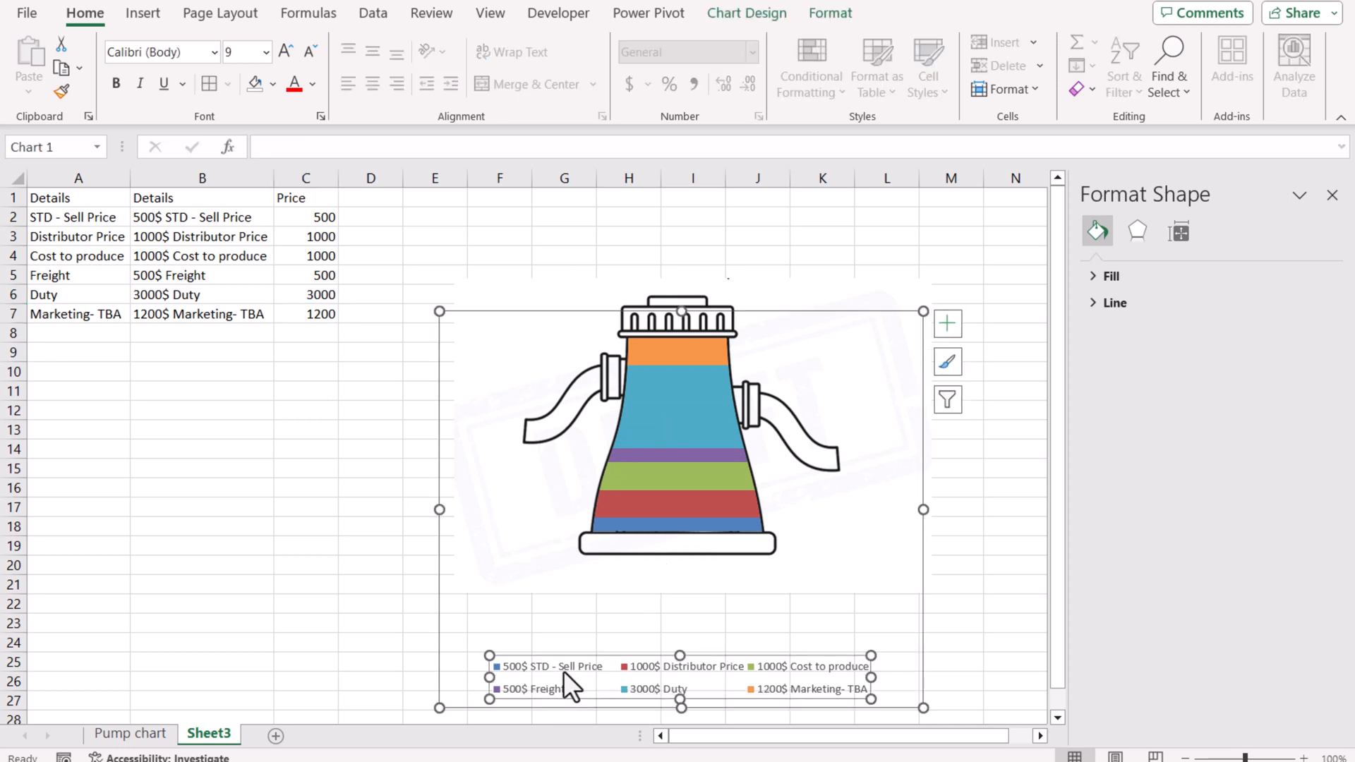
{"action": "left_click_drag", "start_coordinate": [677, 655], "coordinate": [691, 616]}
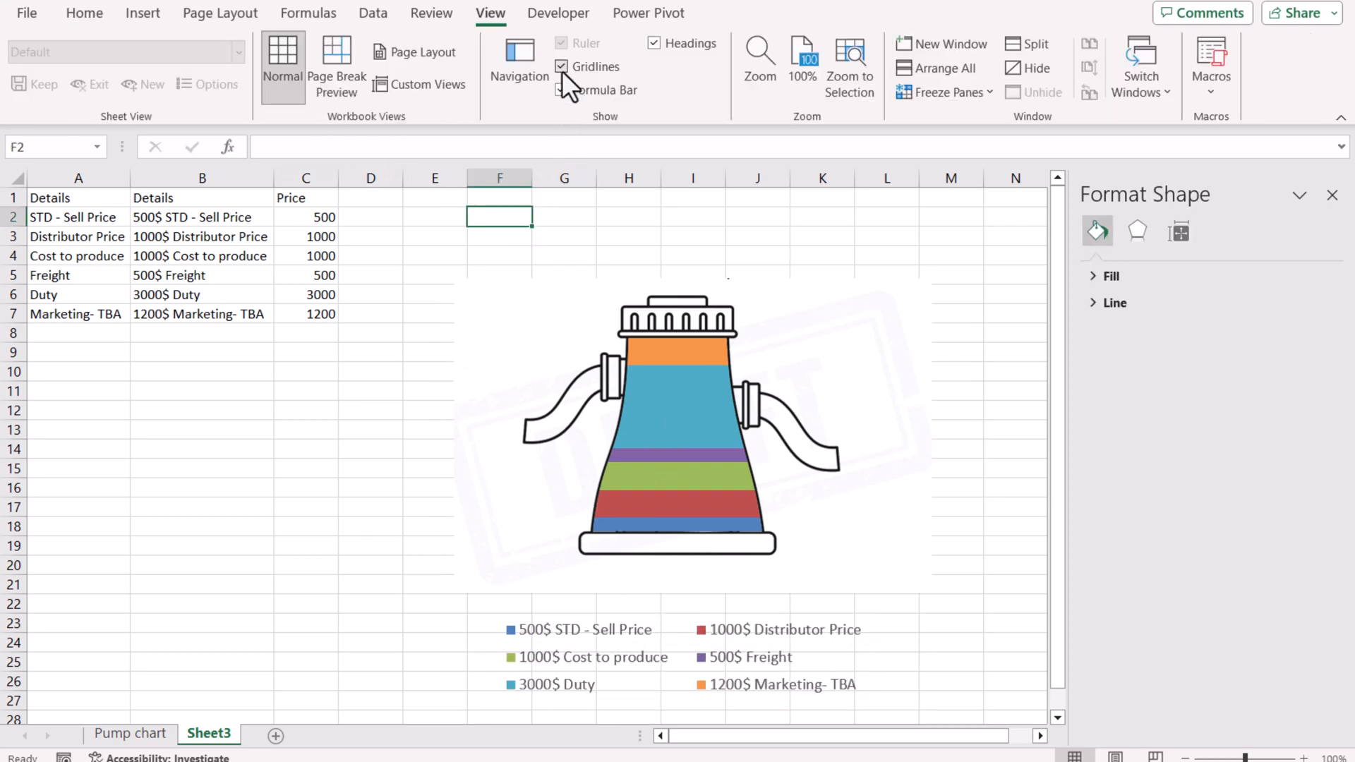
- Hide the worksheet gridlines on Sheet3
{"action": "left_click", "coordinate": [561, 67]}
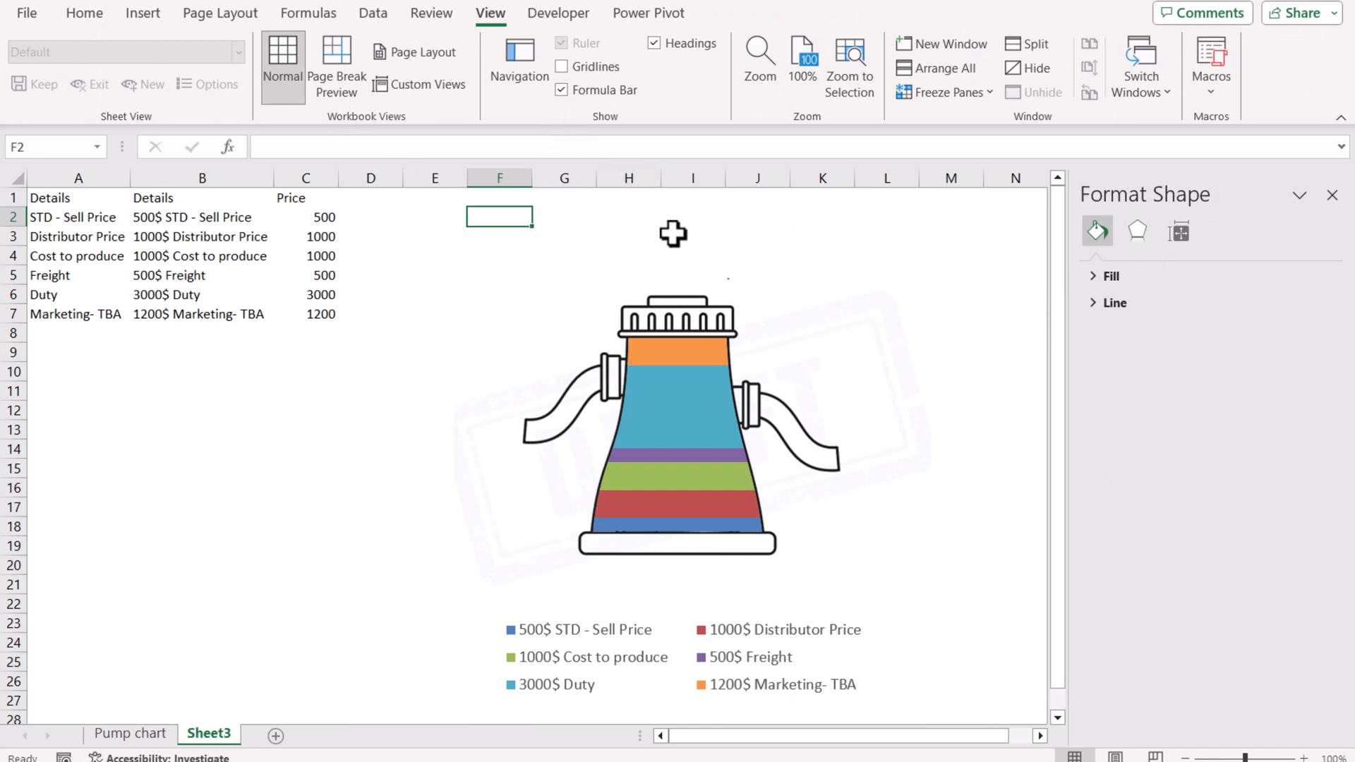
{"action": "scroll", "coordinate": [674, 238], "scroll_direction": "down", "scroll_amount": 1}
{"action": "scroll", "coordinate": [674, 237], "scroll_direction": "up", "scroll_amount": 1}
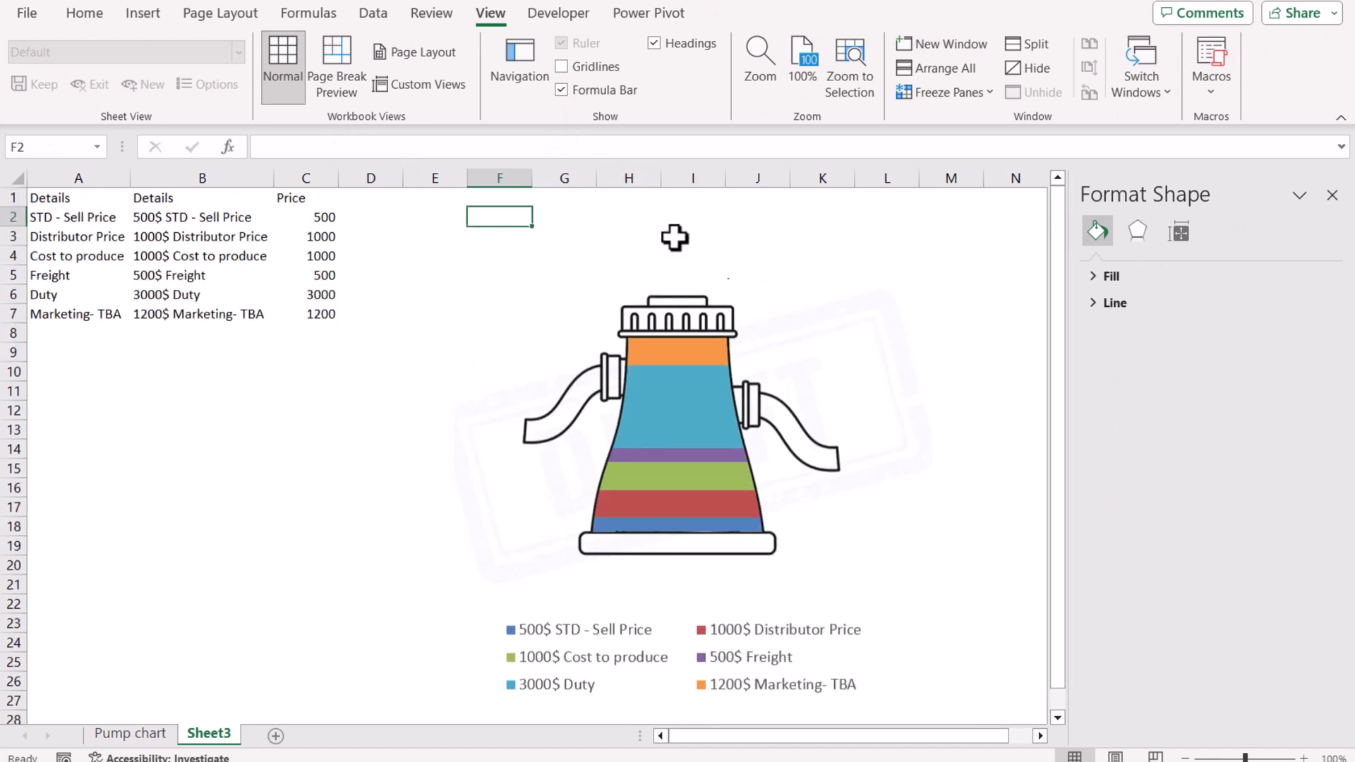
- Draw a rounded rectangle about 4.78" high and 4.26" wide around the pump chart and its legend
{"action": "left_click", "coordinate": [144, 14]}
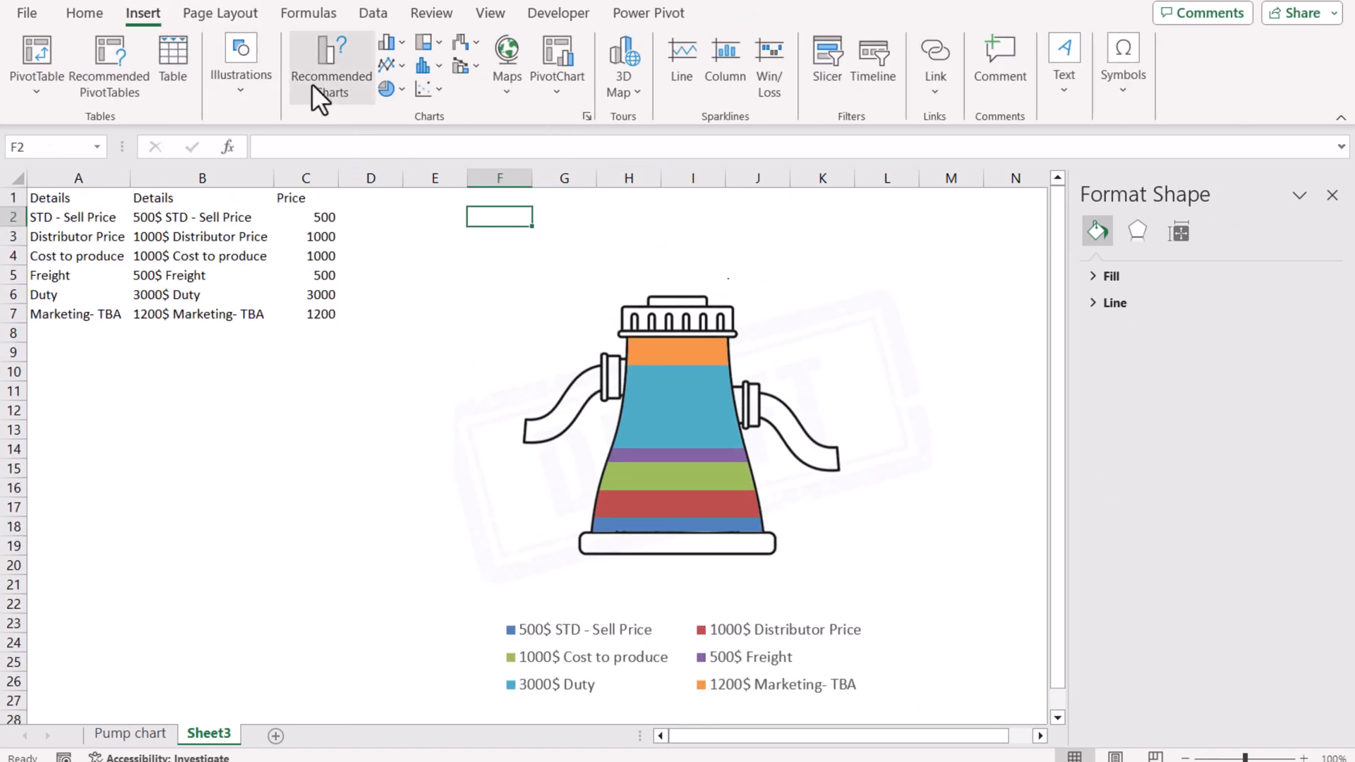
{"action": "left_click", "coordinate": [241, 95]}
{"action": "left_click", "coordinate": [274, 182]}
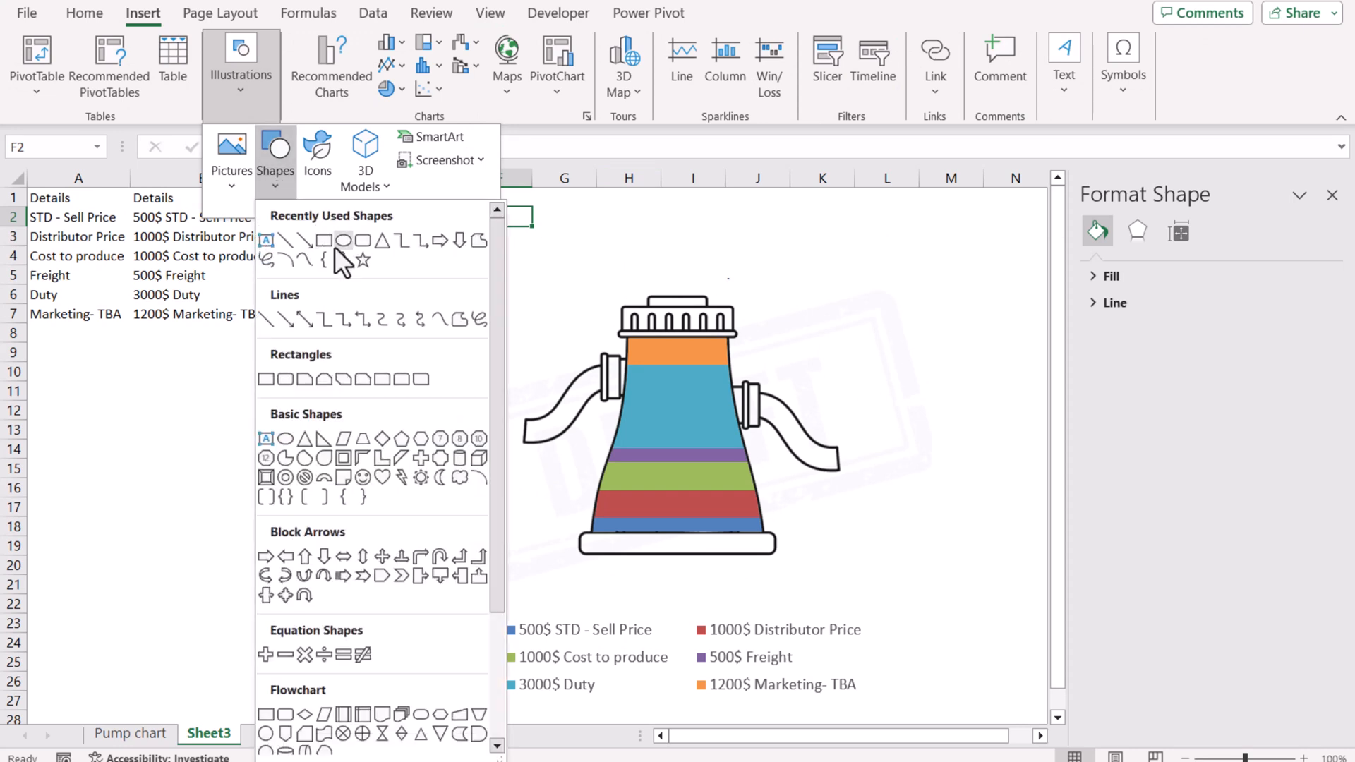
{"action": "left_click", "coordinate": [361, 240]}
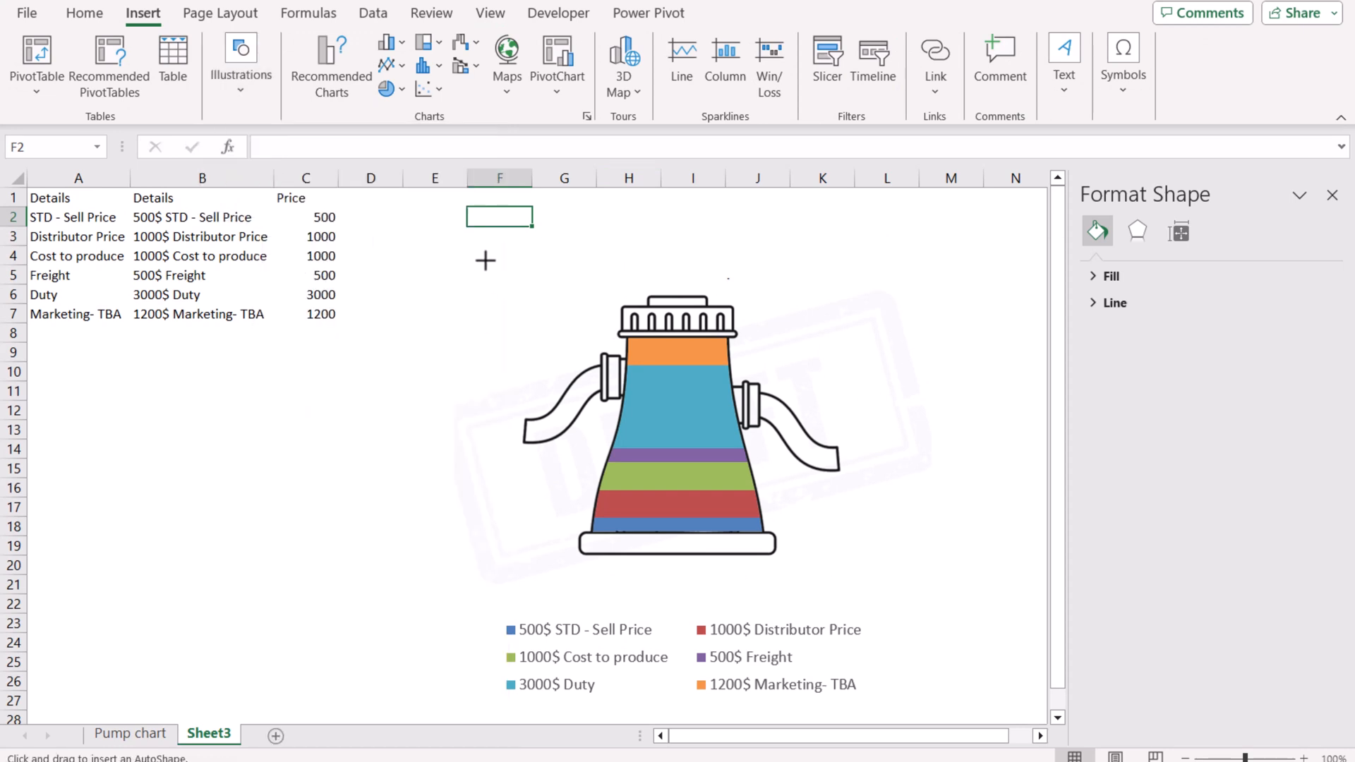
{"action": "left_click_drag", "start_coordinate": [485, 261], "coordinate": [896, 643]}
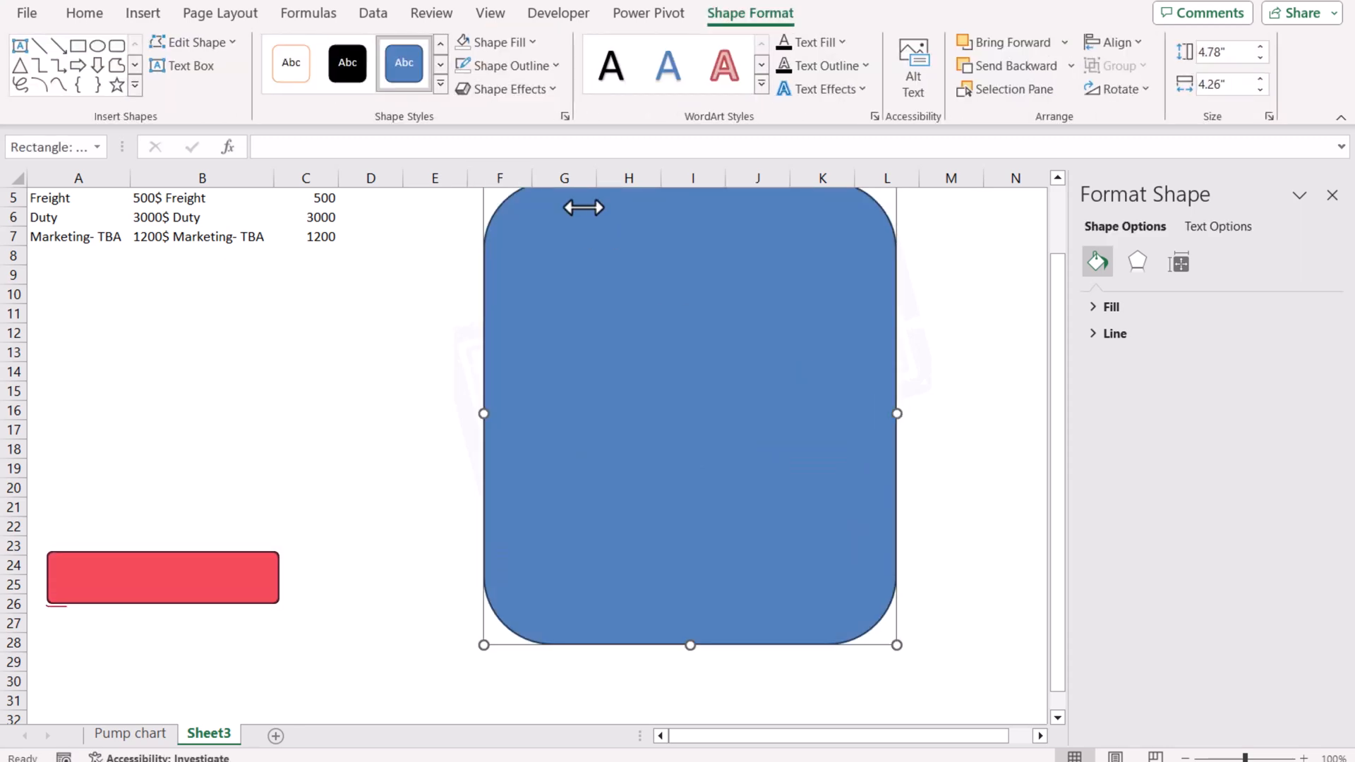
- Remove the rounded rectangle's fill and give it a light blue outline with a 2¼ pt weight
{"action": "left_click", "coordinate": [533, 42]}
{"action": "left_click", "coordinate": [527, 296]}
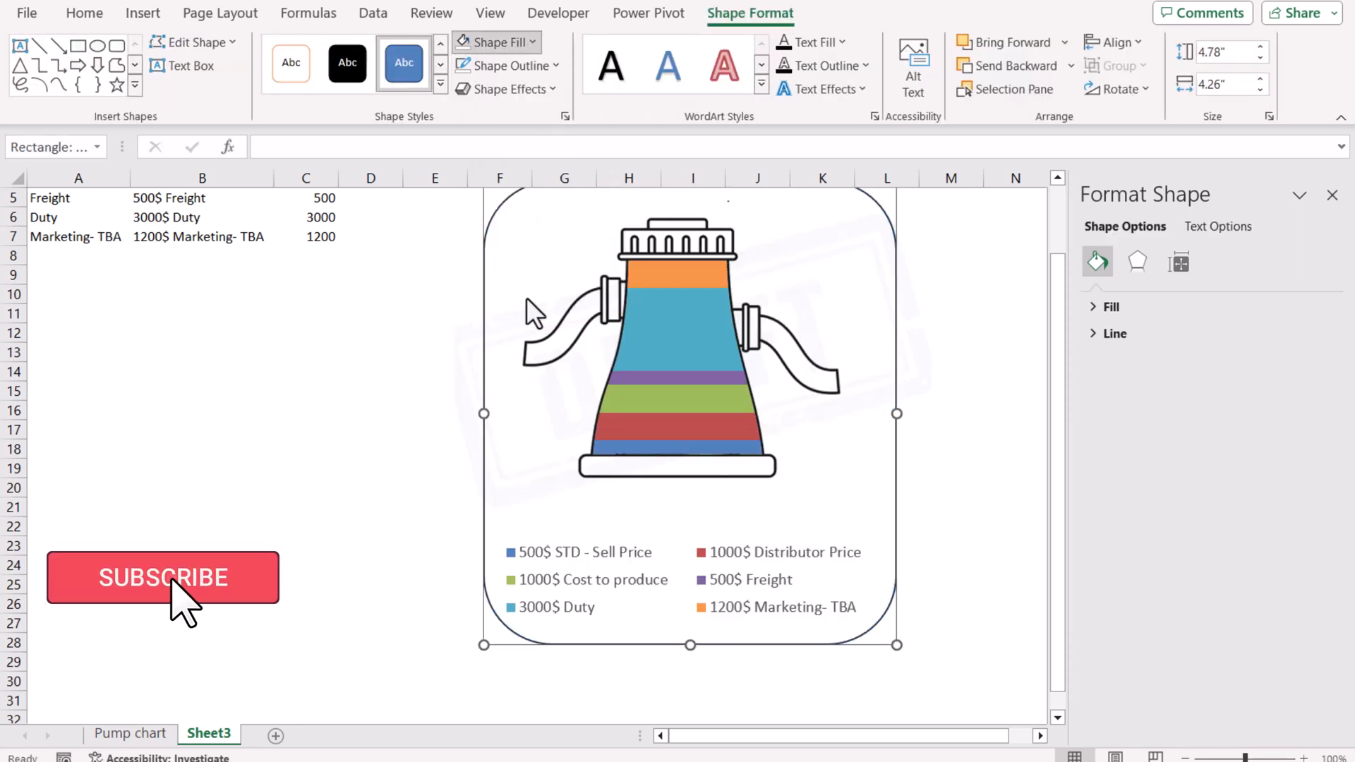
{"action": "left_click", "coordinate": [528, 66]}
{"action": "mouse_move", "coordinate": [584, 397]}
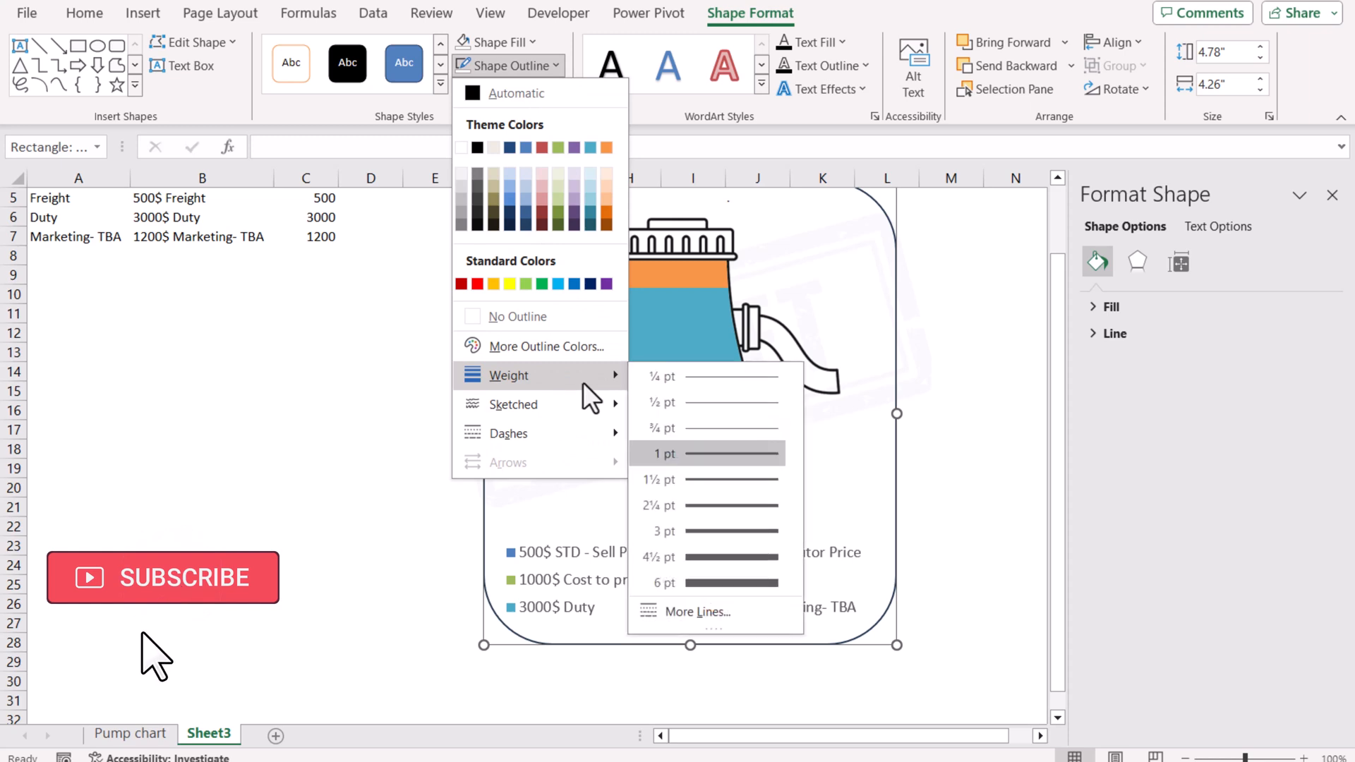
{"action": "left_click", "coordinate": [717, 505]}
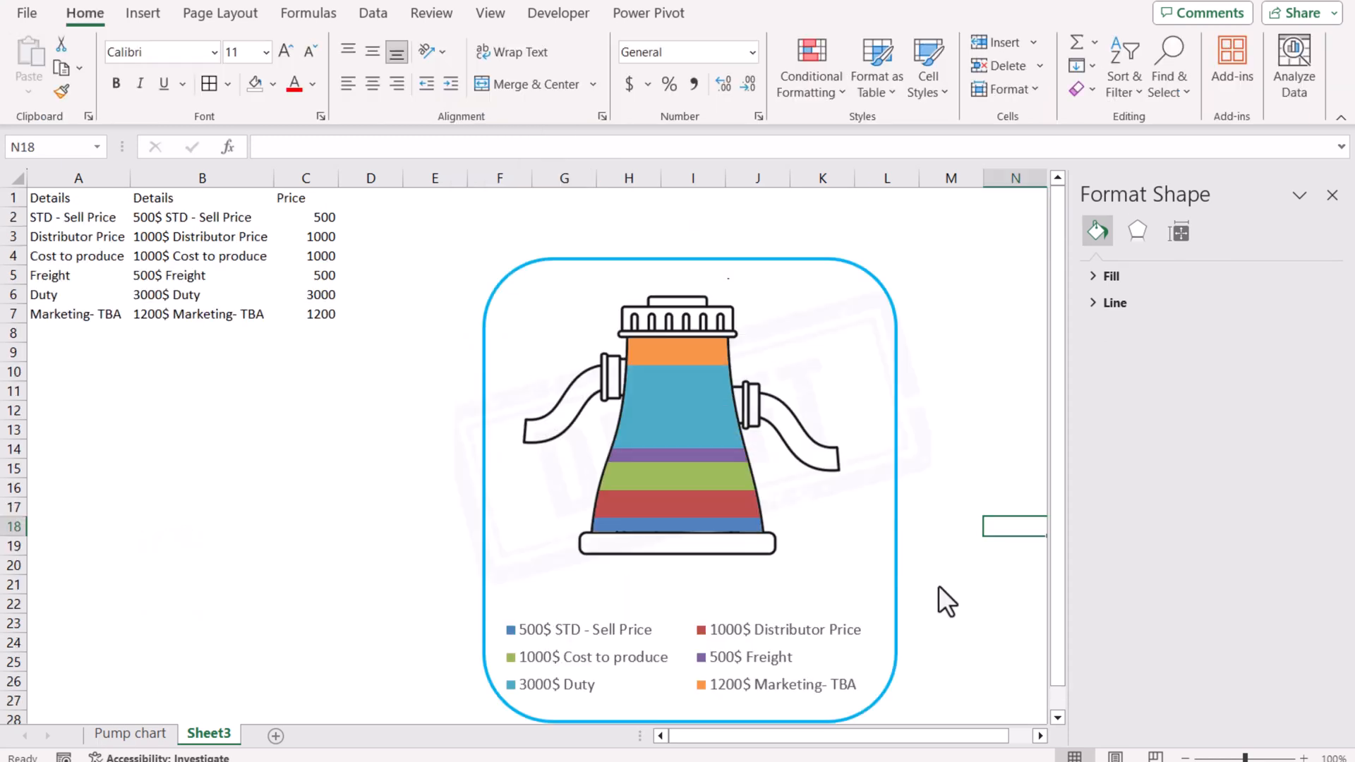